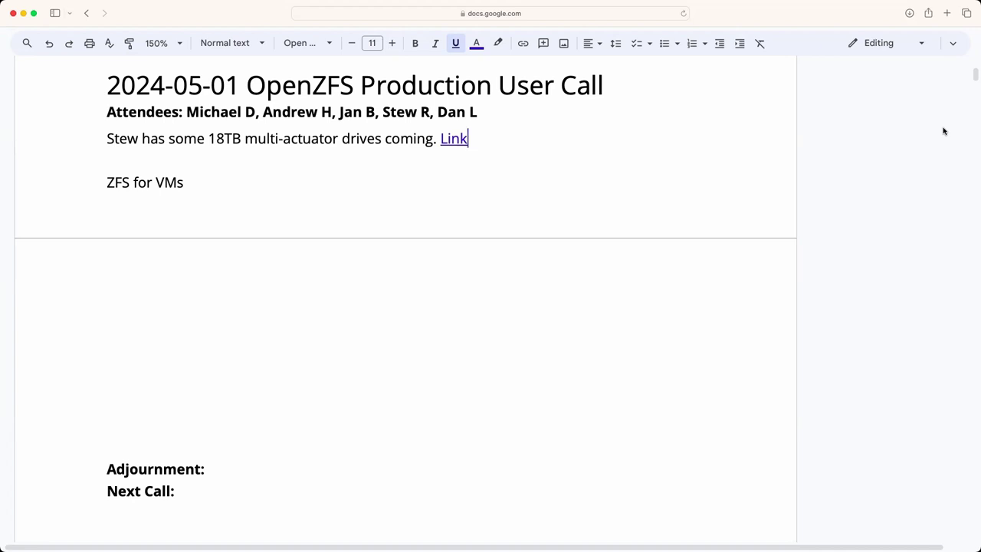
# Step: Append a comma and the new attendee's name to the end of the Attendees line
pyautogui.doubleClick(573, 110)
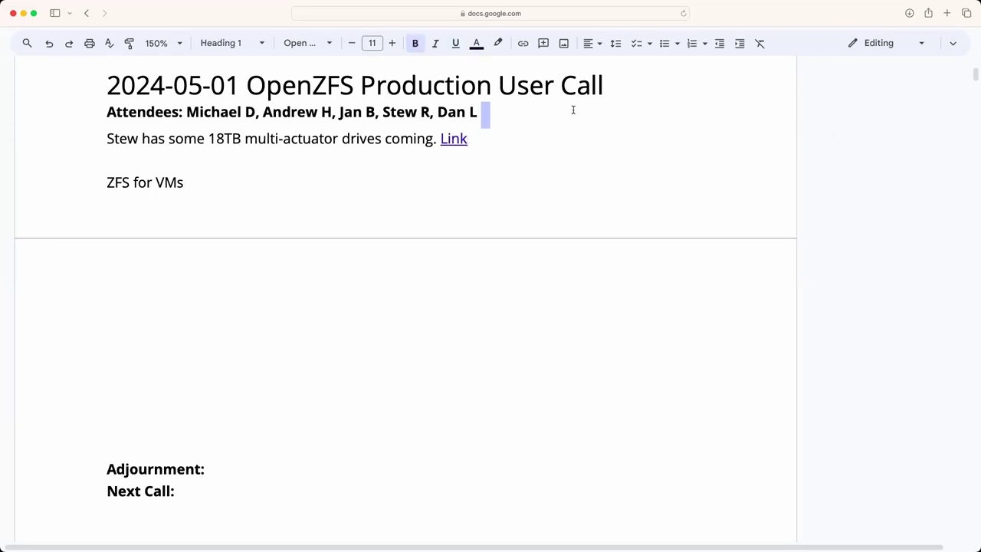
pyautogui.press('Up')
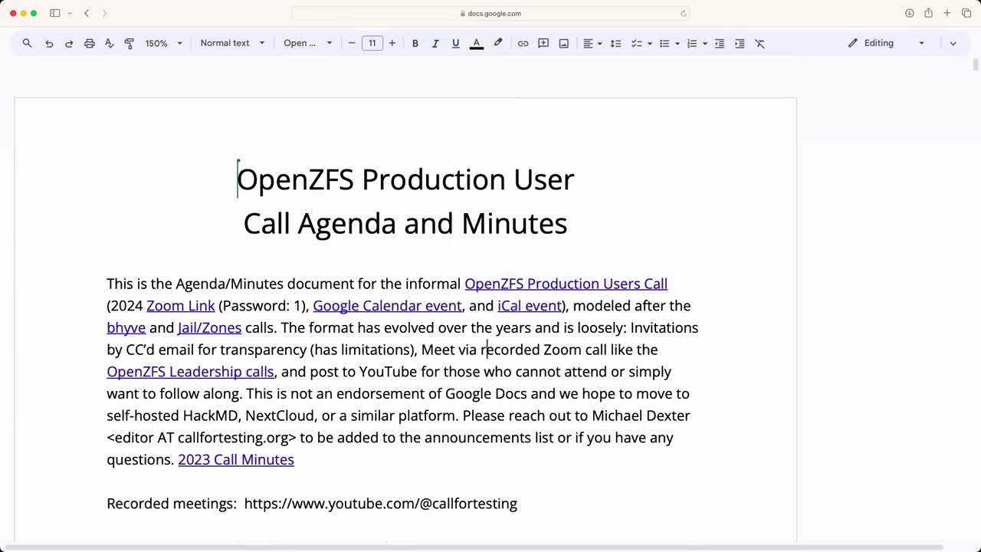
pyautogui.scroll(-5, 406, 307)
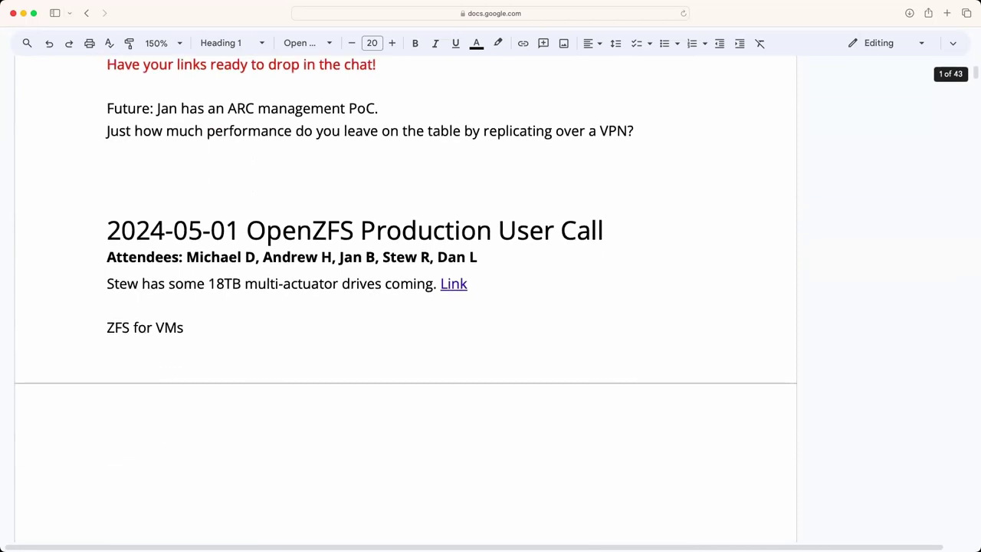
pyautogui.scroll(1, 406, 307)
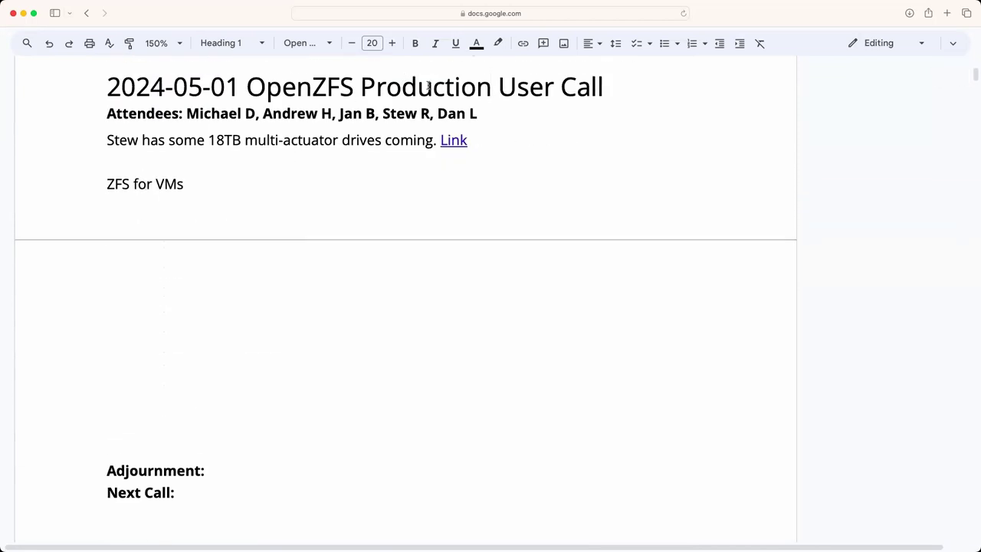
pyautogui.click(482, 113)
pyautogui.write(', Daniel B')
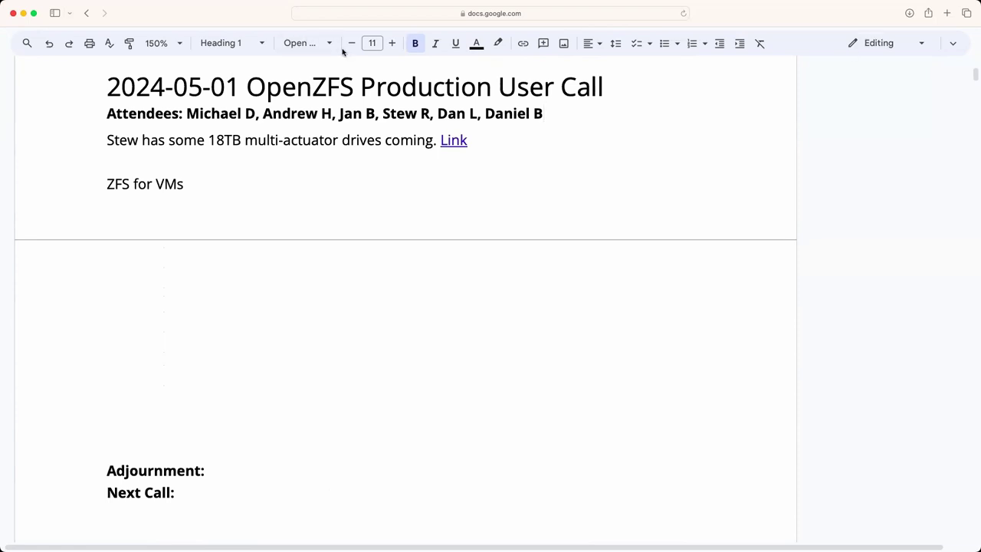
# Step: Add an indented blank line beneath the multi-actuator drives Link line
pyautogui.click(521, 144)
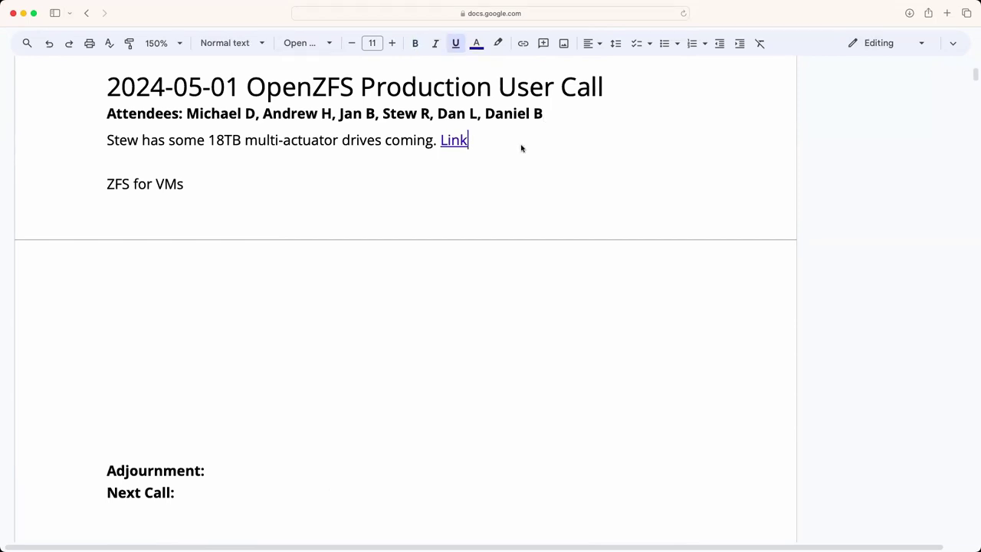
pyautogui.press('Down')
pyautogui.press('Tab')
# Step: Prefix the ZFS for VMs line with the asker's name and 'Q:', and end it with '...'
pyautogui.press('Down')
pyautogui.press('super+Left')
pyautogui.write('Q:')
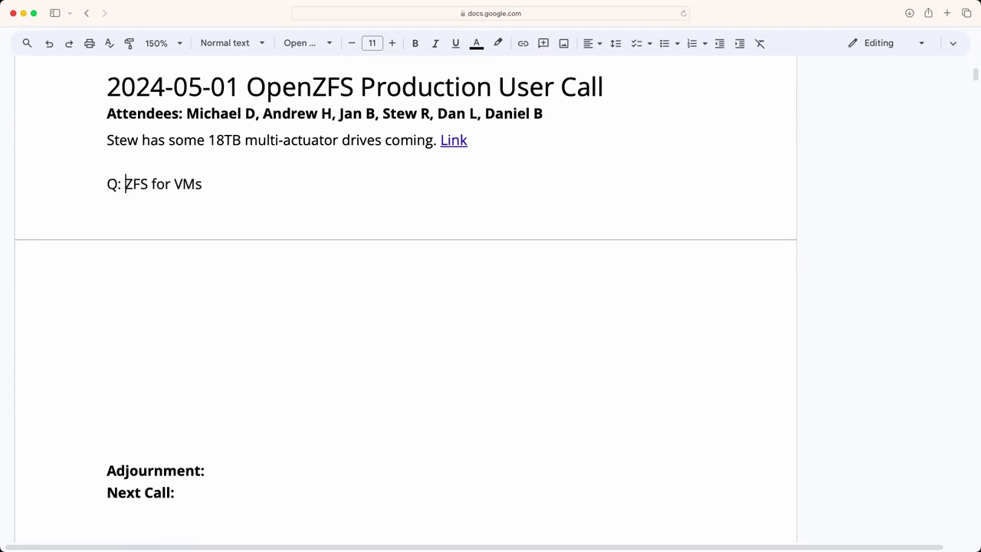
pyautogui.press('Left')
pyautogui.press('Left')
pyautogui.press('Left')
pyautogui.write('Dan L')
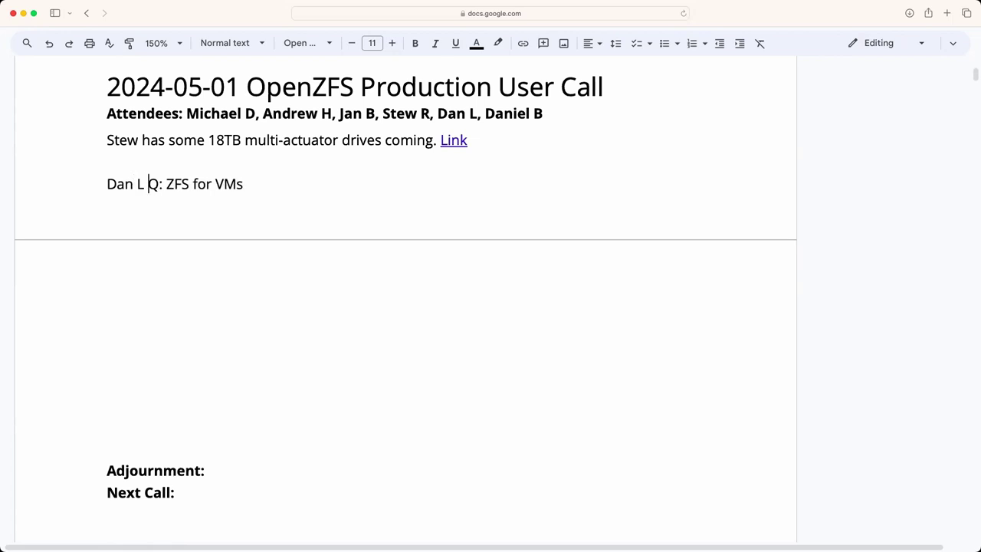
pyautogui.press('super+Right')
pyautogui.press('Return')
pyautogui.press('BackSpace')
pyautogui.write('...')
# Step: Type 'One read/write head per half your platters. Appears as two drives.' with a blank line below
pyautogui.write('One rea')
pyautogui.write('d rea')
pyautogui.press('BackSpace')
pyautogui.press('BackSpace')
pyautogui.press('BackSpace')
pyautogui.press('BackSpace')
pyautogui.write('w')
pyautogui.press('BackSpace')
pyautogui.write('/write head for hal')
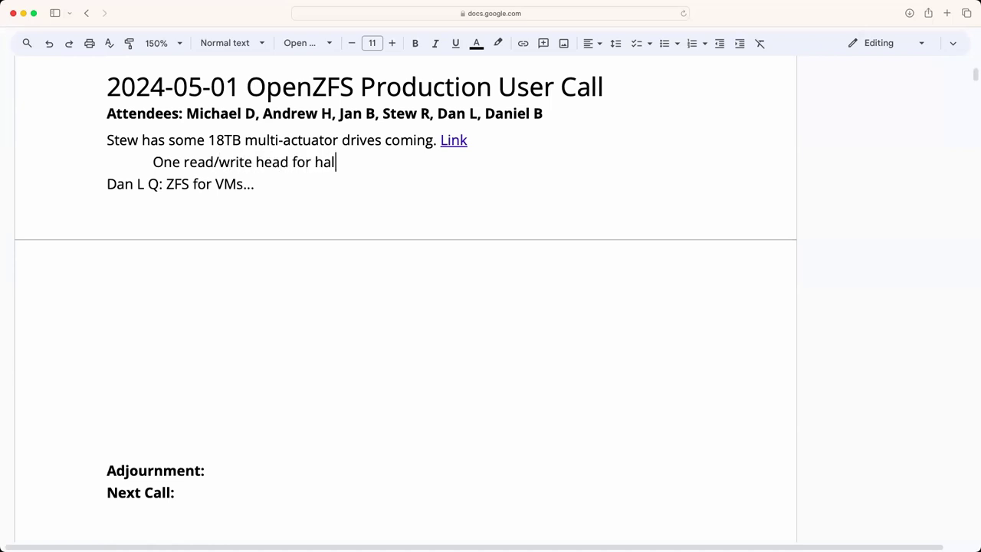
pyautogui.write('f the pla')
pyautogui.press('BackSpace')
pyautogui.press('BackSpace')
pyautogui.press('BackSpace')
pyautogui.press('BackSpace')
pyautogui.press('BackSpace')
pyautogui.press('BackSpace')
pyautogui.press('BackSpace')
pyautogui.press('BackSpace')
pyautogui.press('BackSpace')
pyautogui.press('BackSpace')
pyautogui.press('BackSpace')
pyautogui.press('BackSpace')
pyautogui.press('BackSpace')
pyautogui.press('BackSpace')
pyautogui.press('BackSpace')
pyautogui.press('BackSpace')
pyautogui.write('per half your platters')
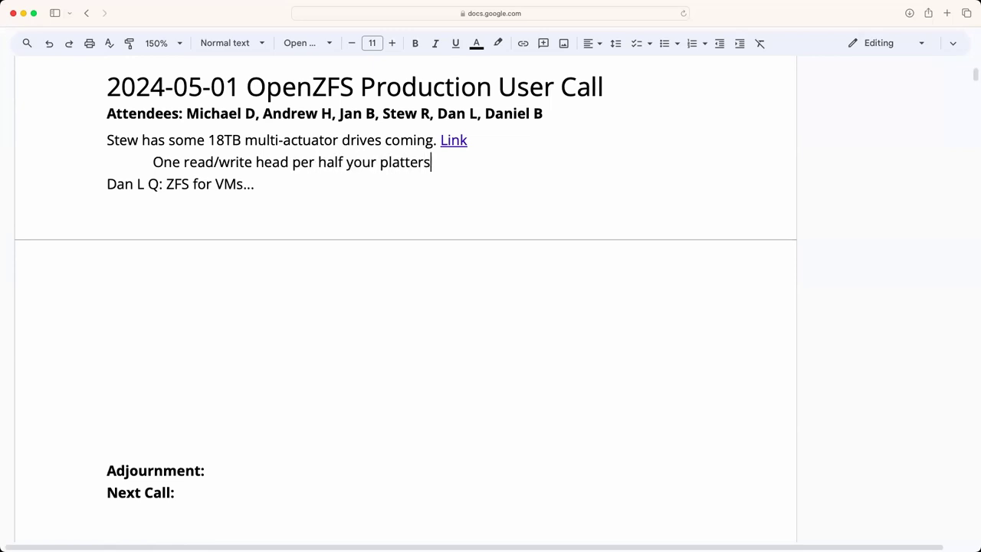
pyautogui.write('.')
pyautogui.press('Return')
pyautogui.press('Left')
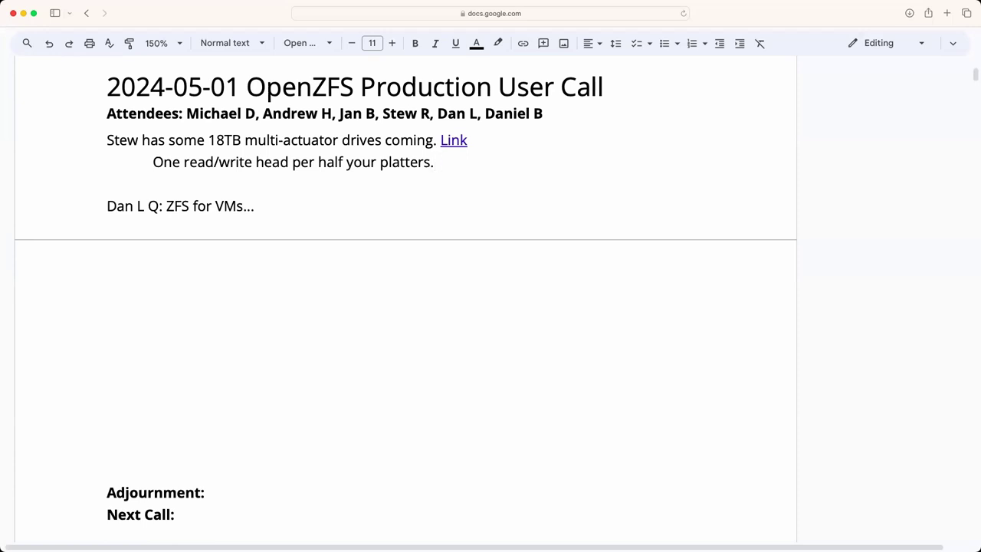
pyautogui.write('Appears as two drives.')
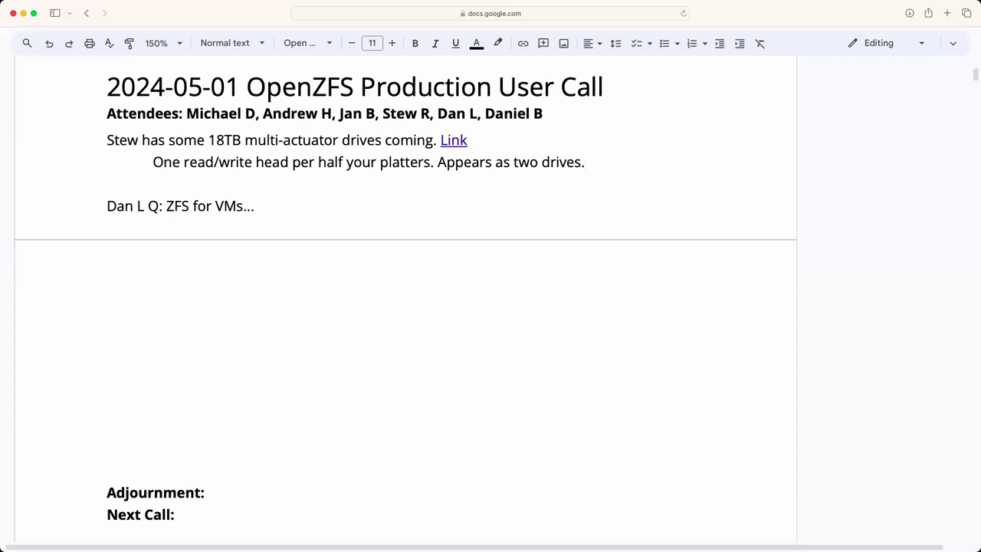
pyautogui.press('super+Tab')
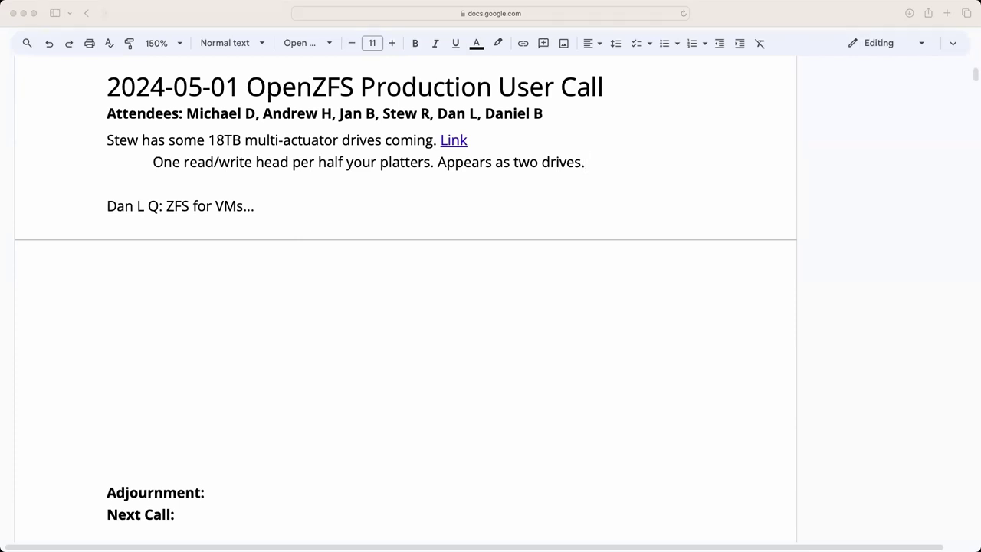
pyautogui.click(608, 160)
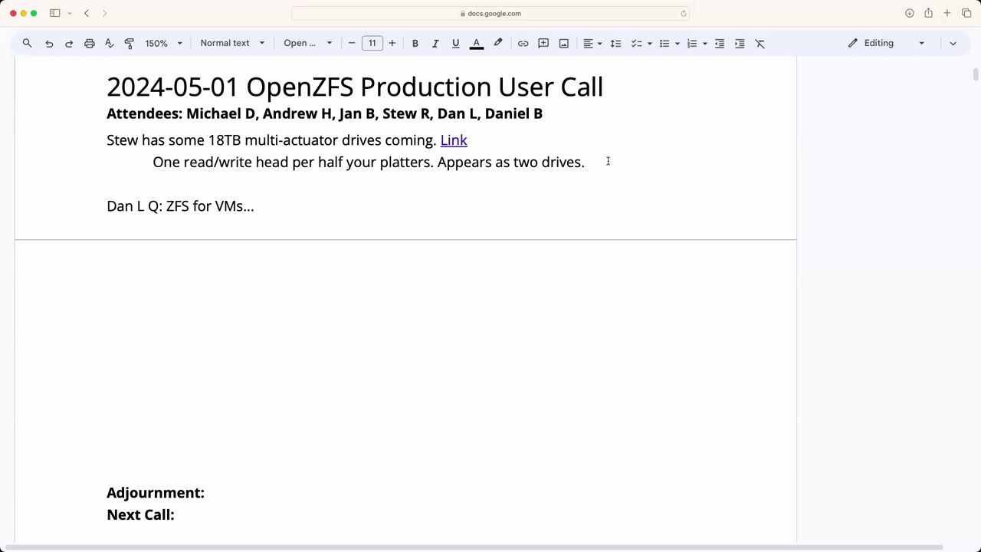
# Step: Append '(In a month or so...)' right after Link on the drives line
pyautogui.press('Up')
pyautogui.write('(In a month o')
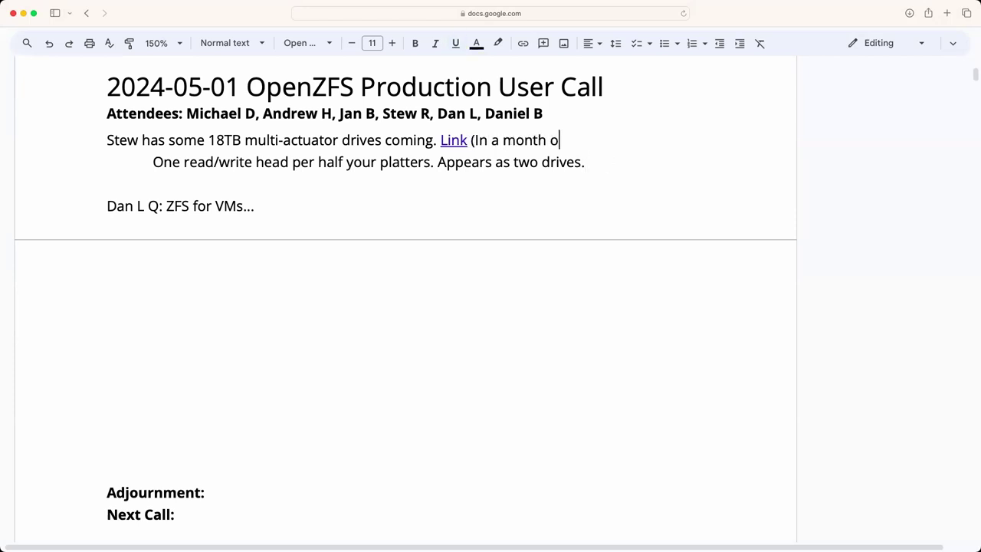
pyautogui.write('r so...)')
pyautogui.press('super+Tab')
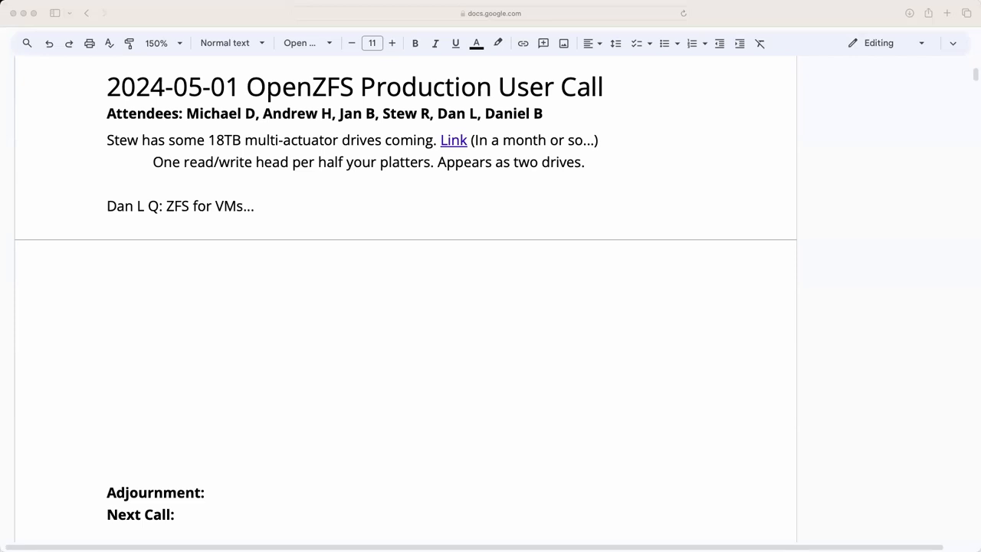
# Step: Return to the document and place the cursor at the end of the ZFS for VMs question
pyautogui.click(318, 206)
pyautogui.click(310, 209)
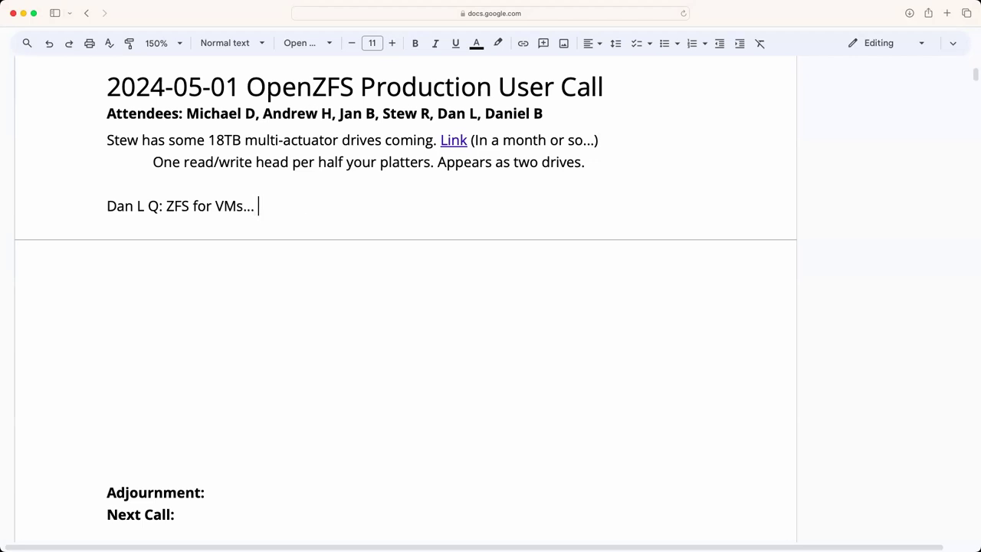
# Step: Append “Why should I not use ZFS on a VM?” (Reddit) to the question and start an indented line below
pyautogui.write('"Why should ')
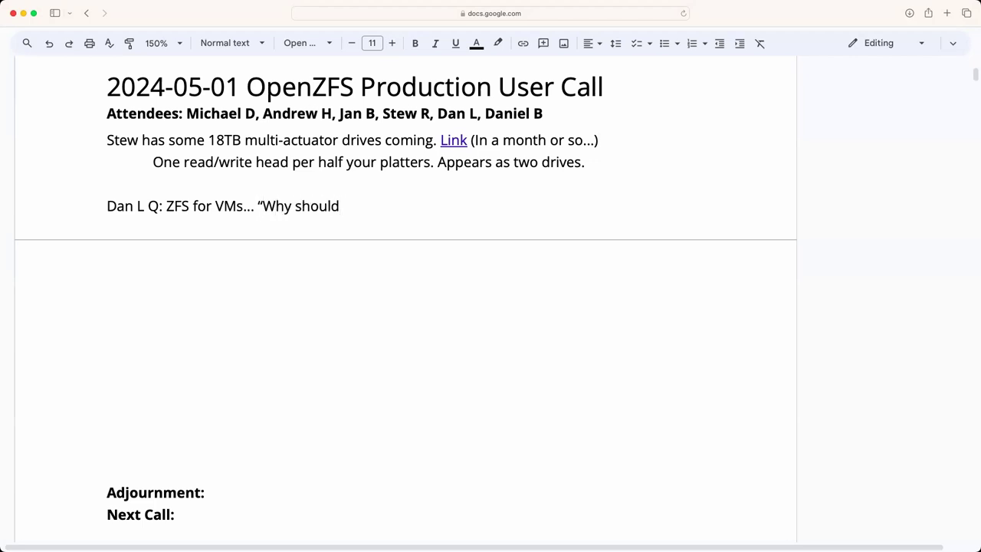
pyautogui.write('I not use ZF o')
pyautogui.press('BackSpace')
pyautogui.write('S on a ')
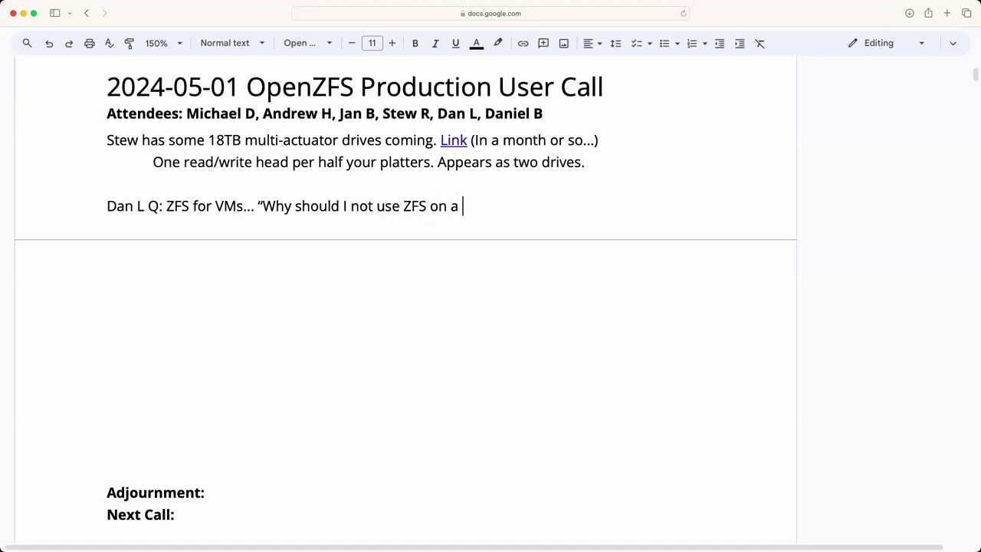
pyautogui.write('VM? (Reddit)"')
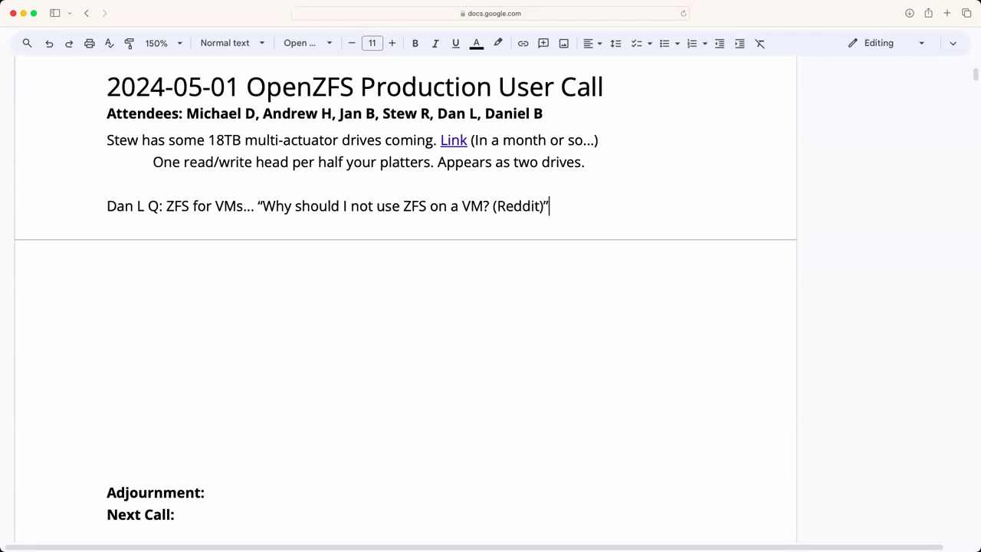
pyautogui.press('BackSpace')
pyautogui.press('Left')
pyautogui.press('Left')
pyautogui.press('Left')
pyautogui.press('Left')
pyautogui.press('Left')
pyautogui.press('Left')
pyautogui.press('Left')
pyautogui.press('Left')
pyautogui.press('Left')
pyautogui.write('"')
pyautogui.press('super+Right')
pyautogui.press('Return')
pyautogui.press('Tab')
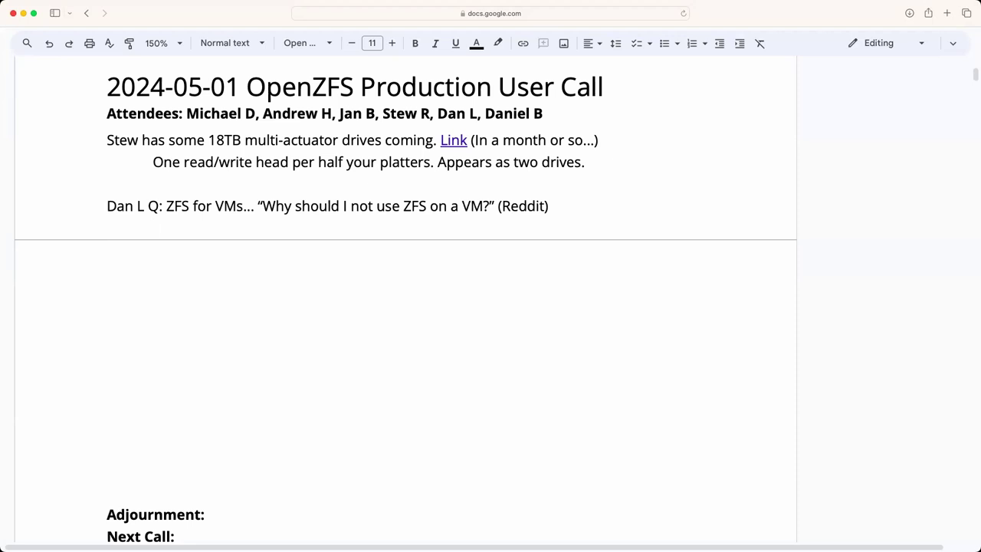
# Step: Type the quoted reply “Been fine on VMware.” on the indented line
pyautogui.write('"Been ifne')
pyautogui.press('BackSpace')
pyautogui.press('BackSpace')
pyautogui.press('BackSpace')
pyautogui.press('BackSpace')
pyautogui.write('fineon')
pyautogui.press('BackSpace')
pyautogui.press('BackSpace')
pyautogui.press('BackSpace')
pyautogui.write('on VMware"')
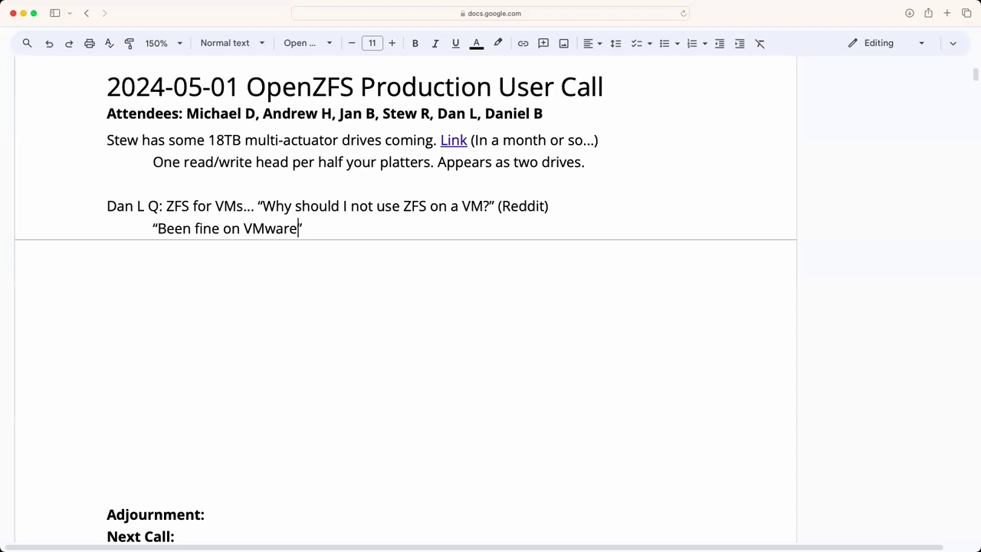
pyautogui.press('Left')
pyautogui.write('.')
pyautogui.press('Right')
# Step: Add 'Narrative one: ZFS should ALWAYS talk to bare metal drives.' after the quote
pyautogui.write('Le')
pyautogui.press('BackSpace')
pyautogui.press('BackSpace')
pyautogui.write('Narrative one: ')
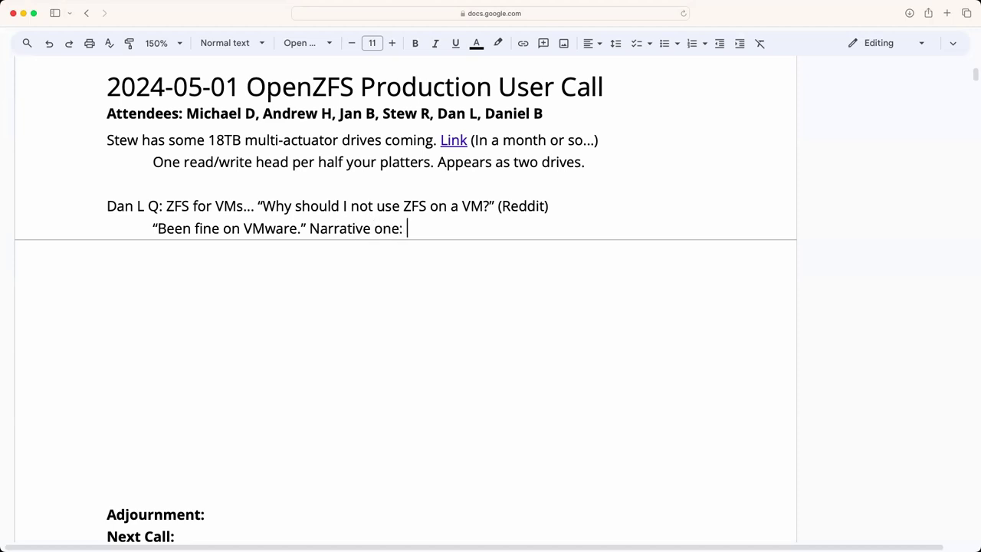
pyautogui.write('ZFS should ALWAYS talk to bare metal drives.')
pyautogui.press('super+Tab')
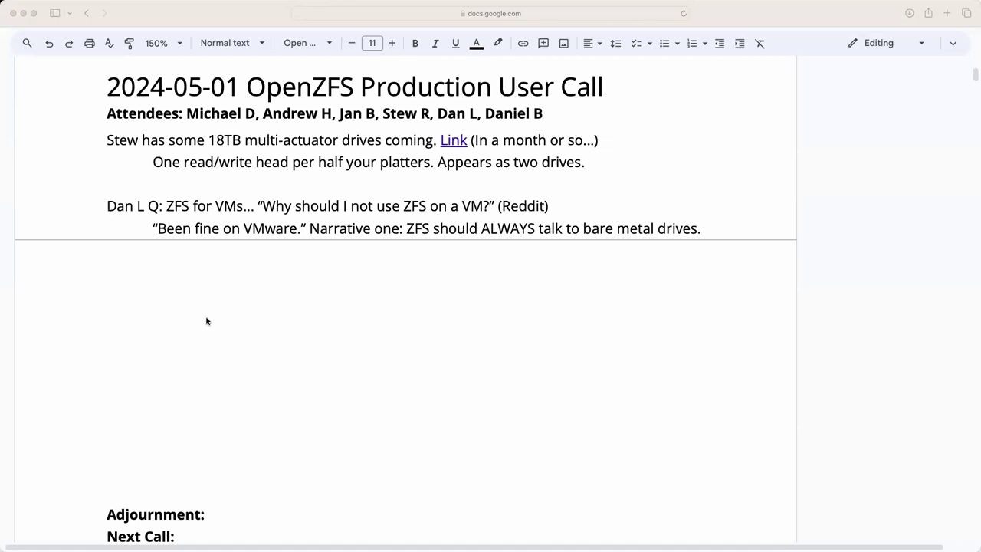
# Step: Paste 'Yes, You Can (Still) Virtualize TrueNAS' below the bare-metal note as plain 11-pt text
pyautogui.click(237, 283)
pyautogui.hotkey('ctrl', 'Return')
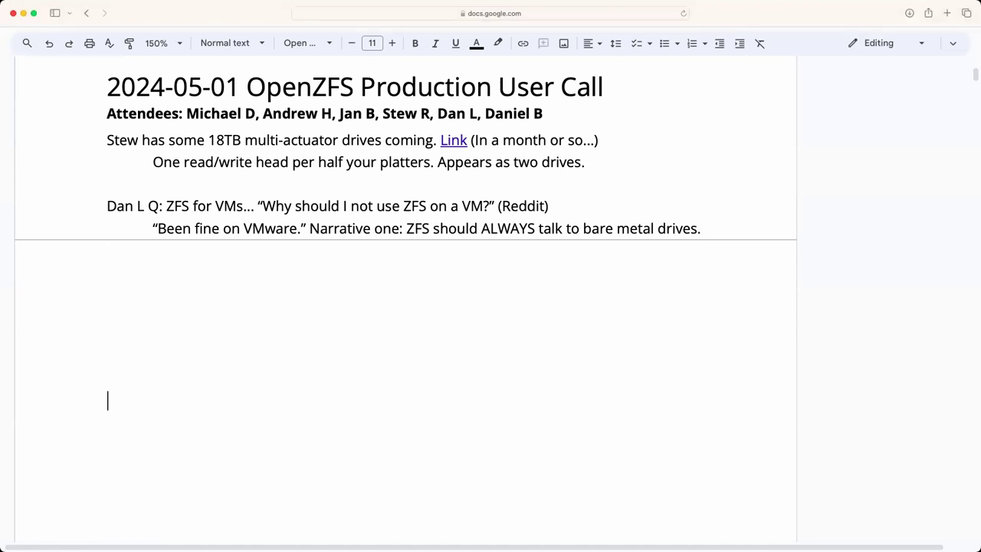
pyautogui.write('Yes, You Can (Still) Virtualize TrueNAS')
pyautogui.press('super+backslash')
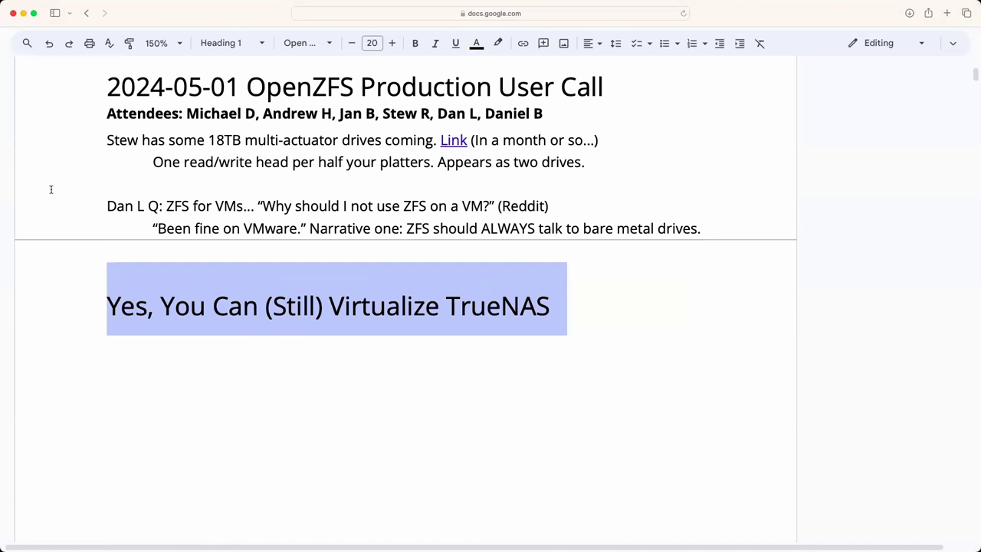
pyautogui.click(372, 43)
pyautogui.write('11')
pyautogui.press('Return')
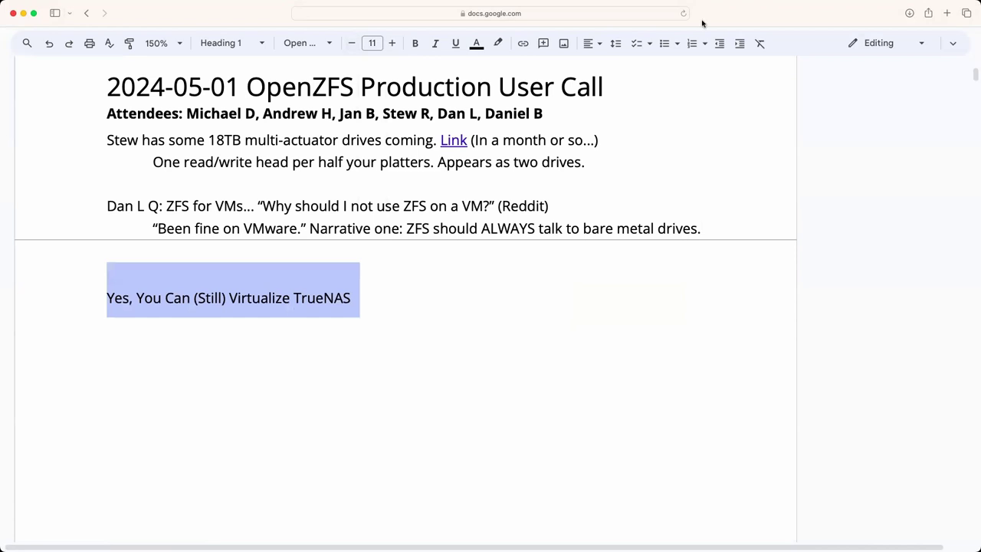
# Step: Fix the blank line above the title and link it to the TrueNAS blog URL
pyautogui.click(420, 274)
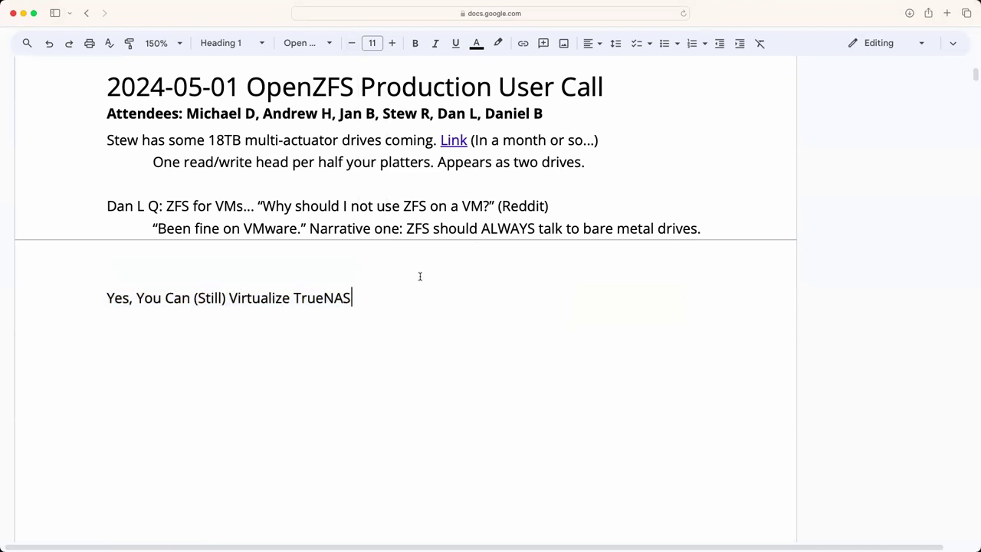
pyautogui.press('Up')
pyautogui.press('Down')
pyautogui.press('BackSpace')
pyautogui.press('Return')
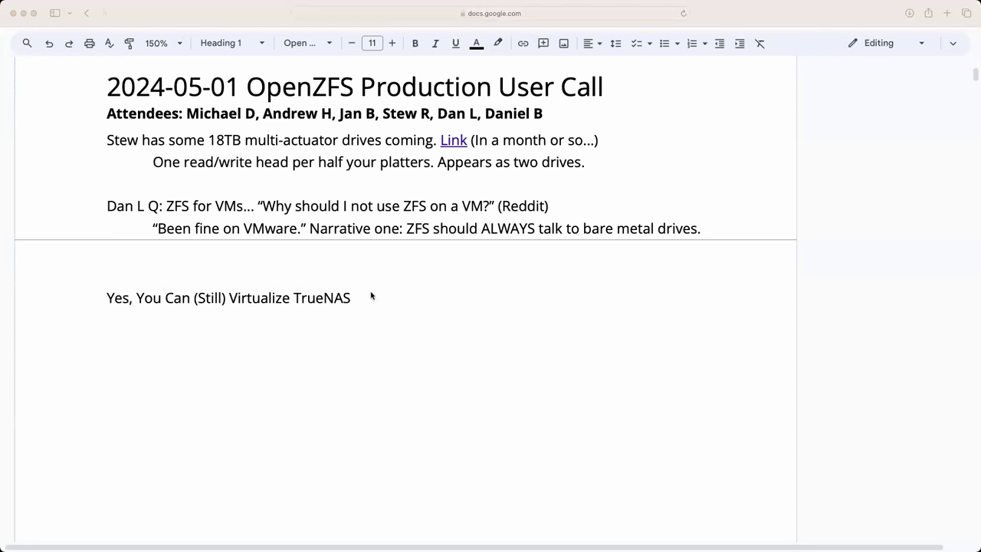
pyautogui.press('super+shift+Right')
pyautogui.press('super+k')
pyautogui.write('https://www.truenas.com/blog/yes-you-can-virtualize-freenas/')
pyautogui.press('Return')
# Step: Pull the link up under the VMware note and leave two blank lines before Adjournment
pyautogui.press('Return')
pyautogui.press('Up')
pyautogui.press('BackSpace')
pyautogui.press('BackSpace')
pyautogui.press('BackSpace')
pyautogui.press('Return')
pyautogui.press('Down')
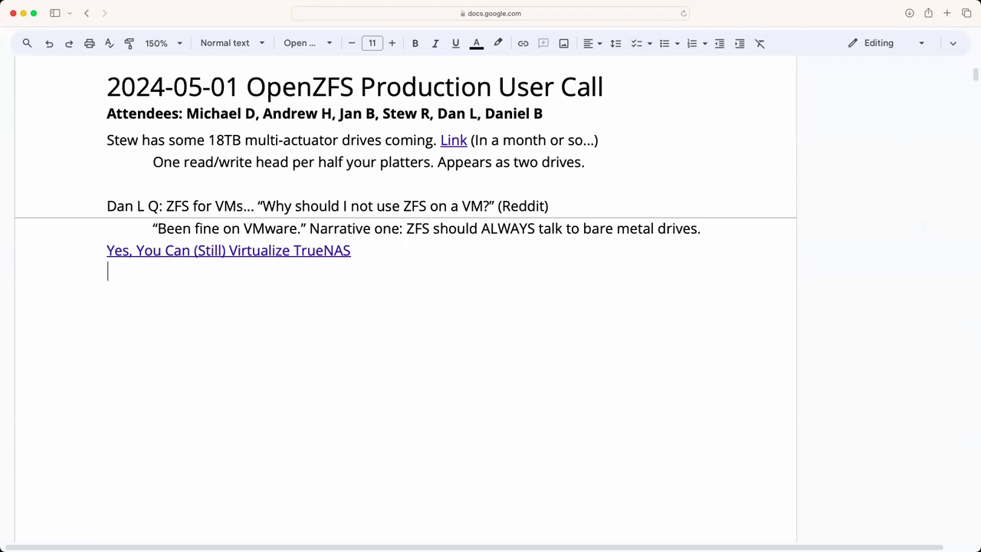
pyautogui.doubleClick(340, 362)
pyautogui.hotkey('shift', 'Down')
pyautogui.press('Delete')
pyautogui.press('Delete')
pyautogui.press('BackSpace')
pyautogui.press('BackSpace')
pyautogui.press('BackSpace')
pyautogui.press('BackSpace')
pyautogui.press('Return')
pyautogui.press('Return')
pyautogui.press('Return')
pyautogui.press('Return')
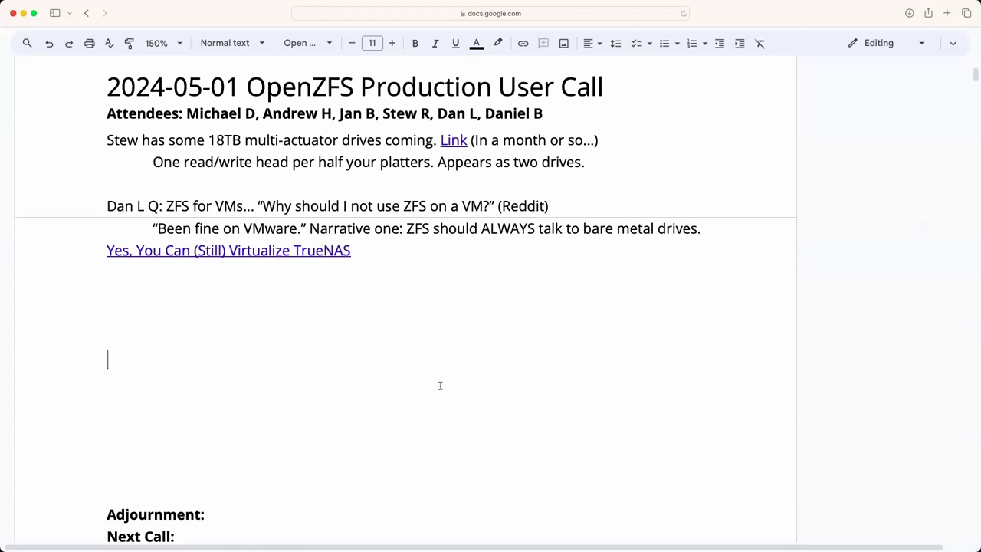
# Step: Indent the TrueNAS link under the VMware note and start an indented line below it
pyautogui.click(368, 308)
pyautogui.press('Up')
pyautogui.press('Up')
pyautogui.press('Up')
pyautogui.press('Down')
pyautogui.press('Up')
pyautogui.press('Tab')
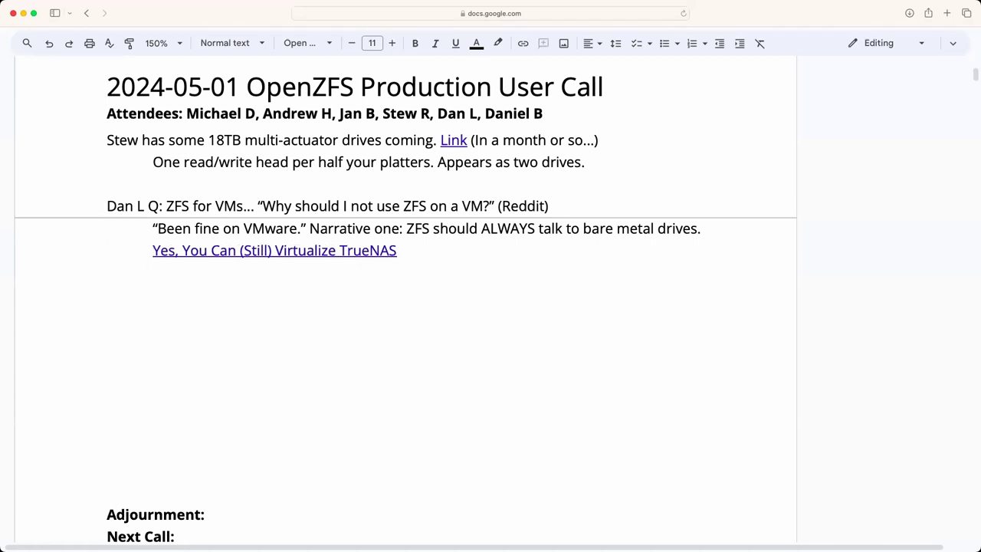
pyautogui.press('Return')
# Step: Write that triple mirrors don't guarantee they're mirrored in any way on the host side
pyautogui.write('Eve')
pyautogui.press('BackSpace')
pyautogui.press('BackSpace')
pyautogui.press('BackSpace')
pyautogui.write('Note that ')
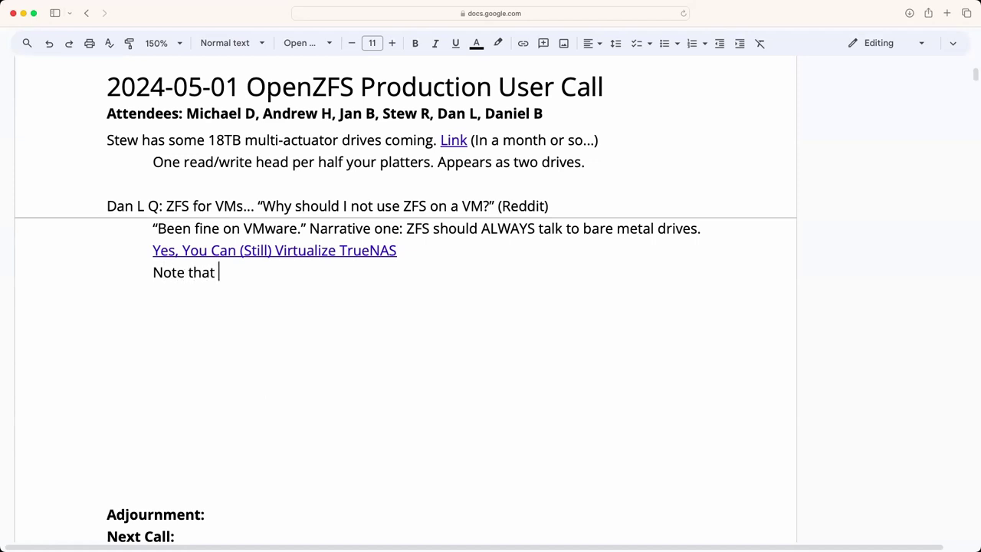
pyautogui.write('you could have ')
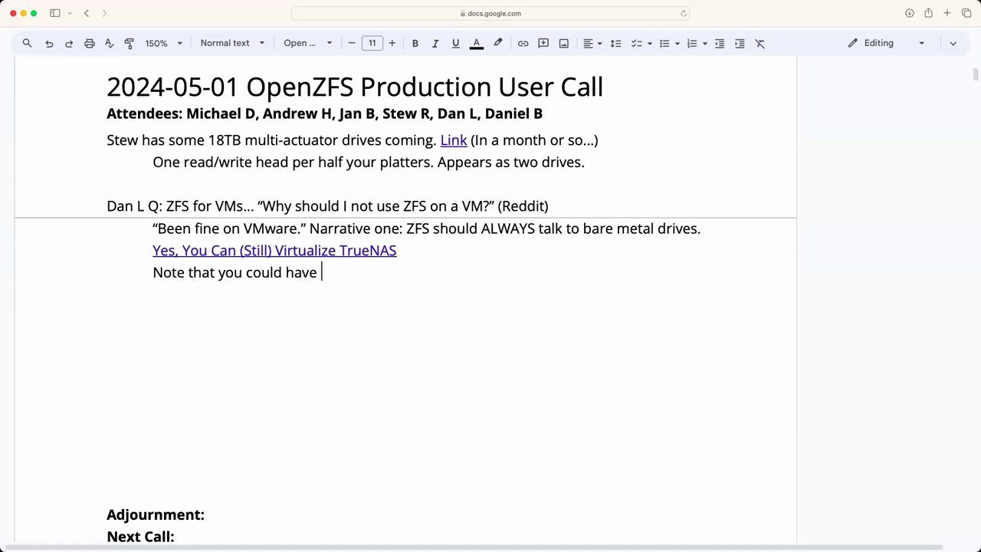
pyautogui.write('trip')
pyautogui.write('le mirros...')
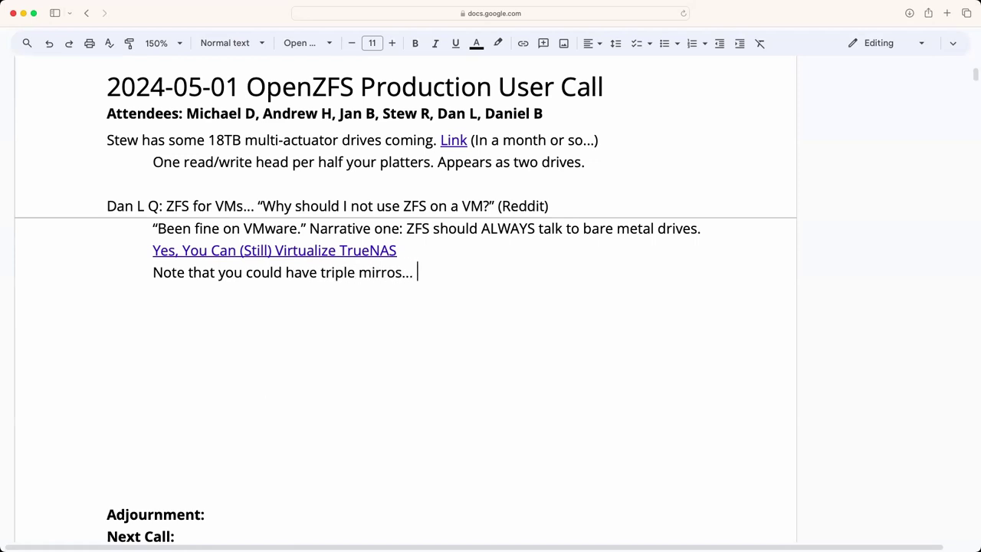
pyautogui.press('BackSpace')
pyautogui.press('BackSpace')
pyautogui.press('BackSpace')
pyautogui.press('BackSpace')
pyautogui.write('rs... but that')
pyautogui.write(' does not ')
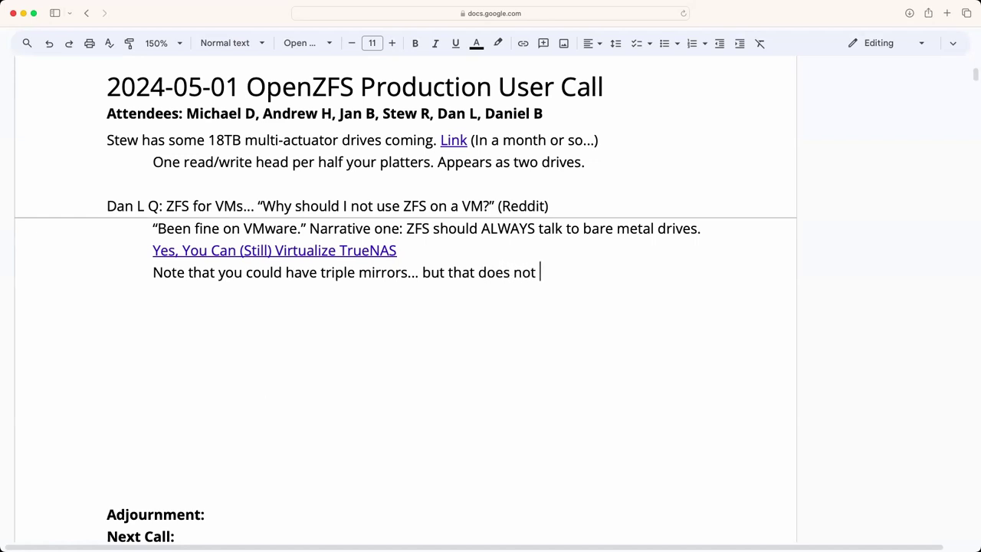
pyautogui.write('guaran')
pyautogui.press('Tab')
pyautogui.write('that they’re me')
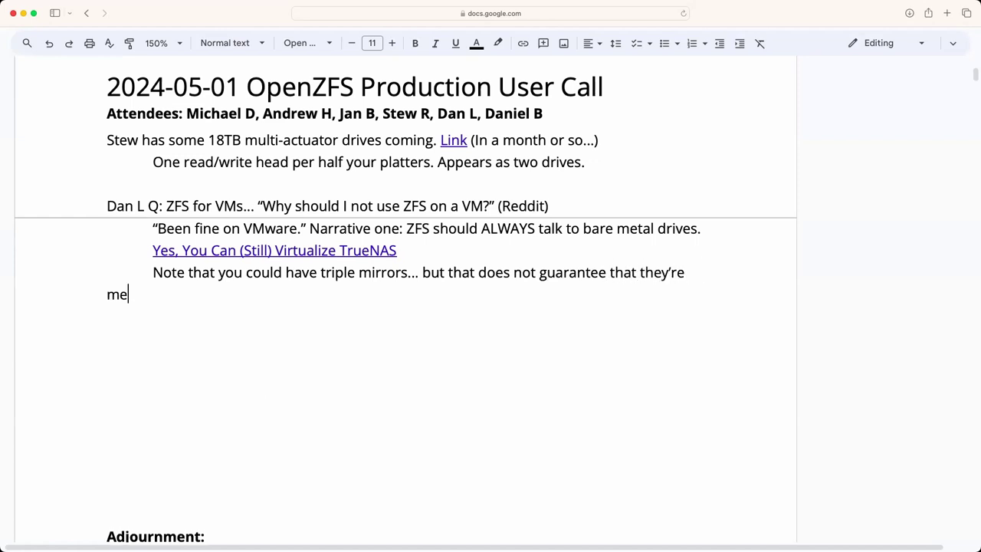
pyautogui.press('BackSpace')
pyautogui.write('irrored in any way on ')
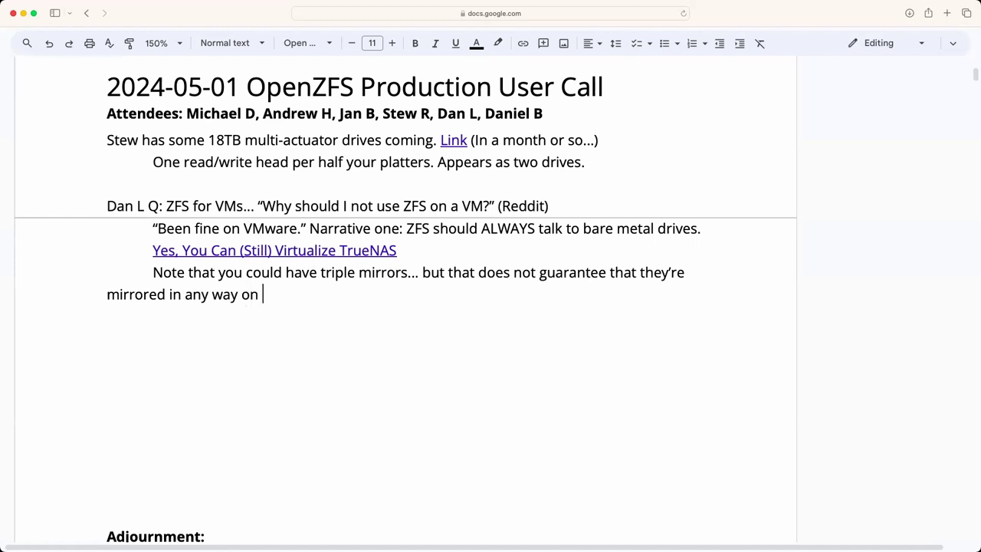
pyautogui.write('the host side.')
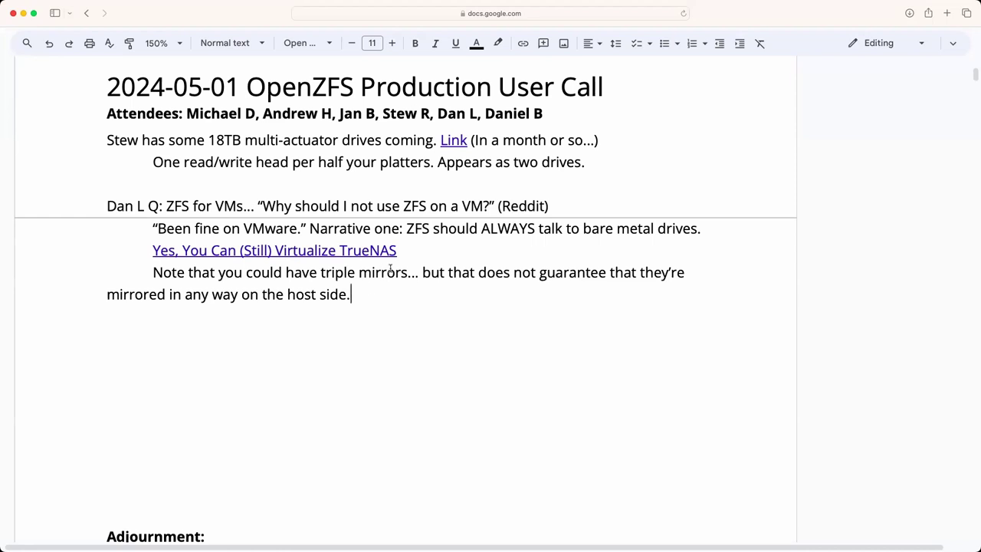
# Step: Add 'If the underlying QCOW2 FS has issues, they'll probably be your issues too.'
pyautogui.write('If the underlying QC')
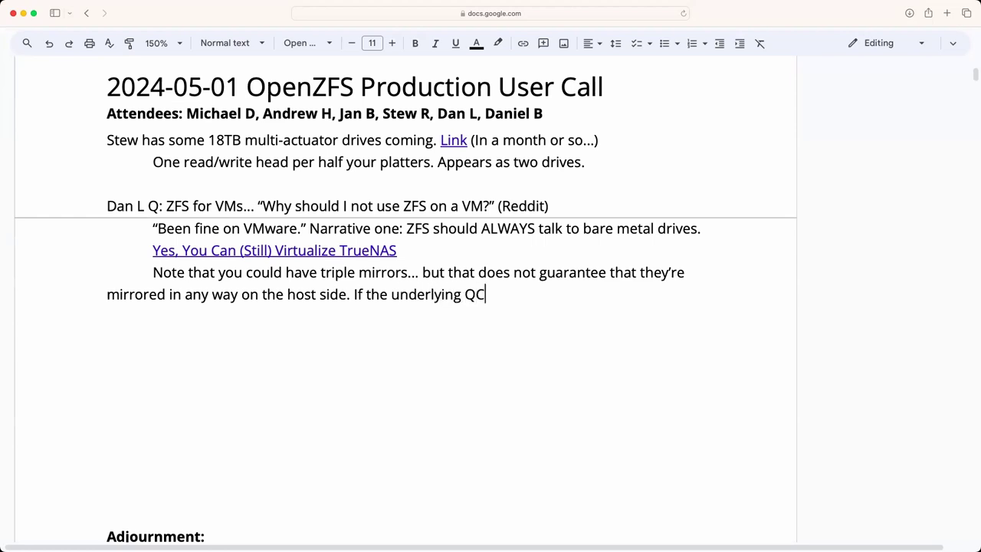
pyautogui.write('OW2 FS has t')
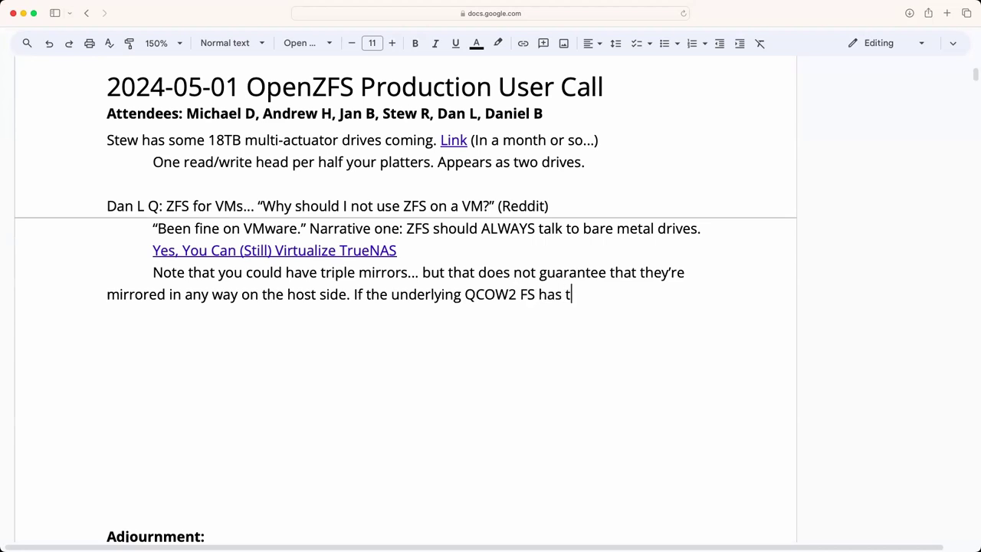
pyautogui.press('BackSpace')
pyautogui.write("issues, they'")
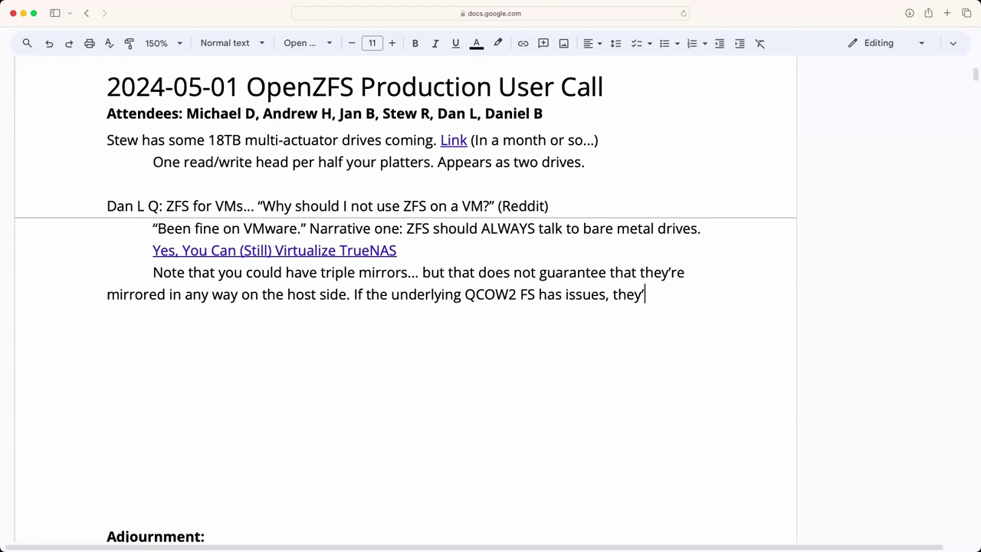
pyautogui.write('ll probably be yo')
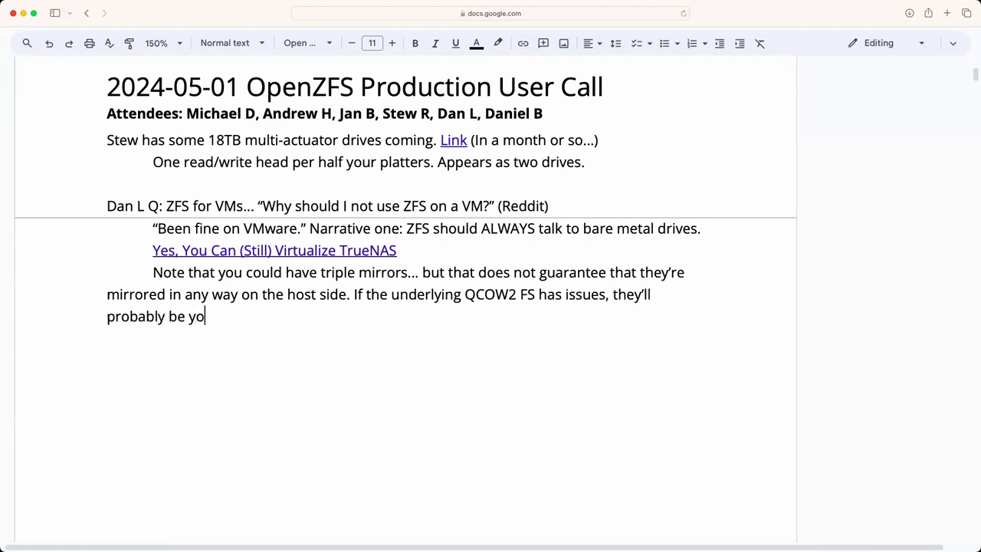
pyautogui.write('ur issues to')
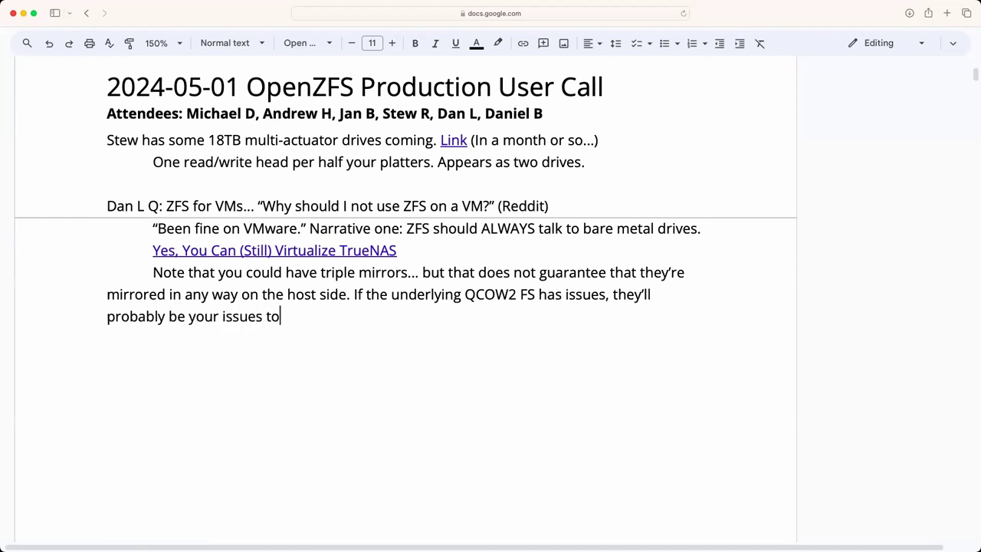
pyautogui.write('o.')
# Step: Add an indented line: “Put the ZFS sophistication outside the VM” (Snapshotting, replication, checksumming)
pyautogui.press('BackSpace')
pyautogui.press('Return')
pyautogui.press('Tab')
pyautogui.write('"Ou')
pyautogui.press('BackSpace')
pyautogui.press('BackSpace')
pyautogui.write('the ZFS sophi')
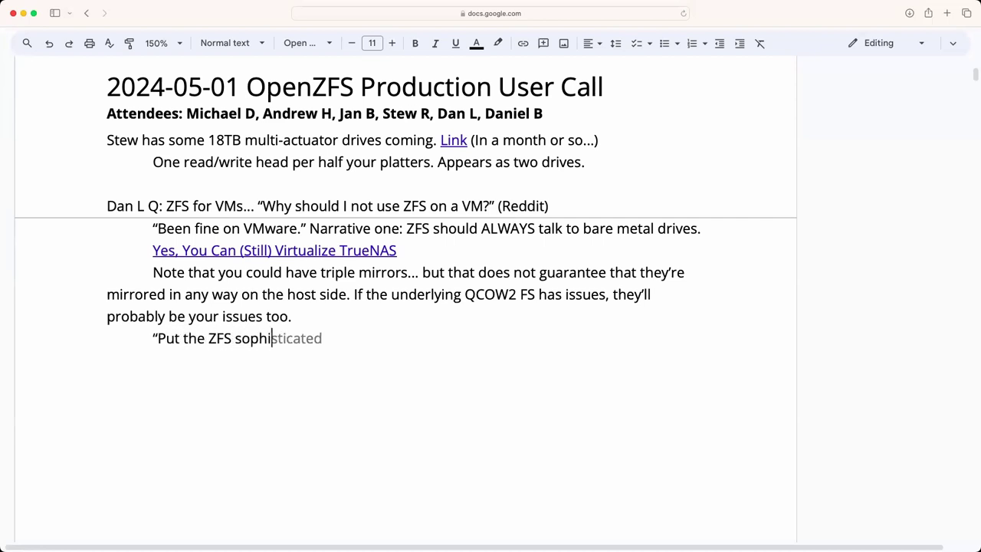
pyautogui.write('stication outsi')
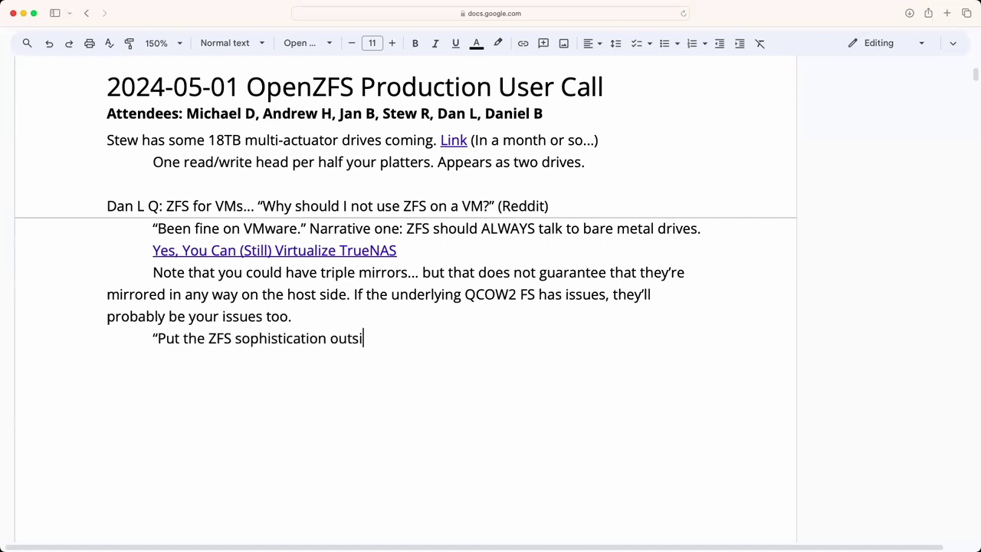
pyautogui.write('de the VM"')
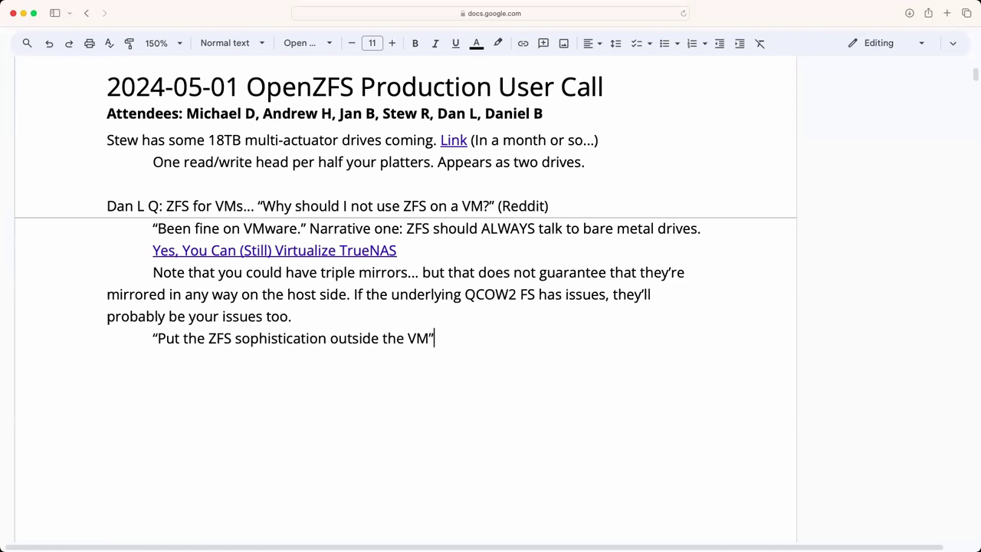
pyautogui.write(' (Snapshotting')
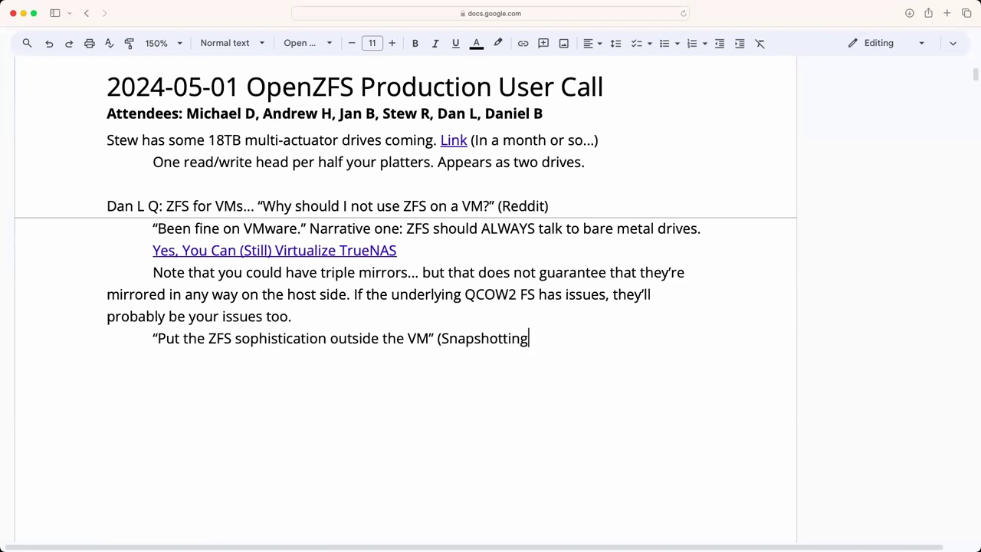
pyautogui.write(', replication, s')
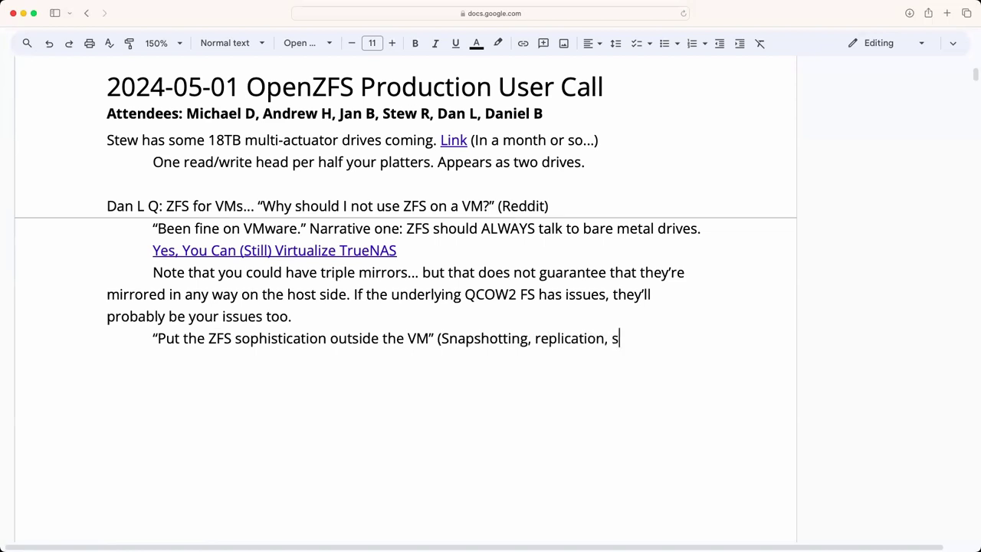
pyautogui.press('BackSpace')
pyautogui.write('checksumming')
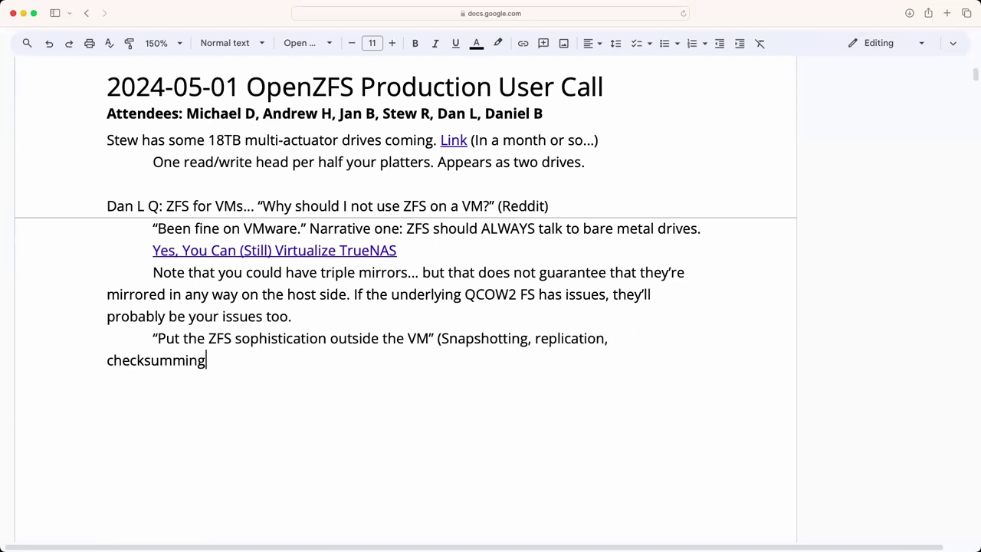
pyautogui.write(')')
# Step: Add an indented line reading 'Clear one: Double buffering: Set your ARC to metadata only on the VM.'
pyautogui.press('Return')
pyautogui.press('Tab')
pyautogui.write('C')
pyautogui.press('BackSpace')
pyautogui.write('Clearn on')
pyautogui.press('BackSpace')
pyautogui.press('BackSpace')
pyautogui.press('BackSpace')
pyautogui.press('BackSpace')
pyautogui.write('one: Double ')
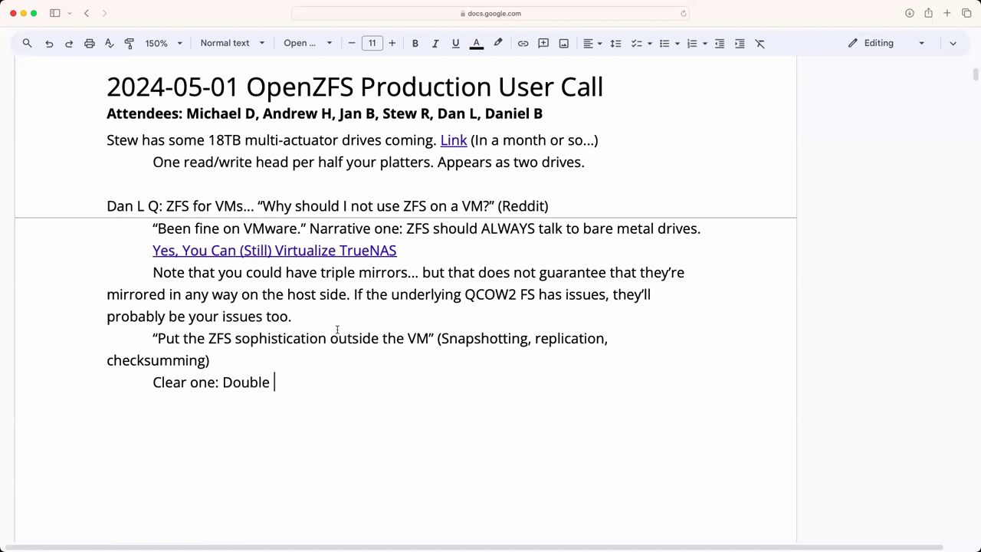
pyautogui.write('buffering: ')
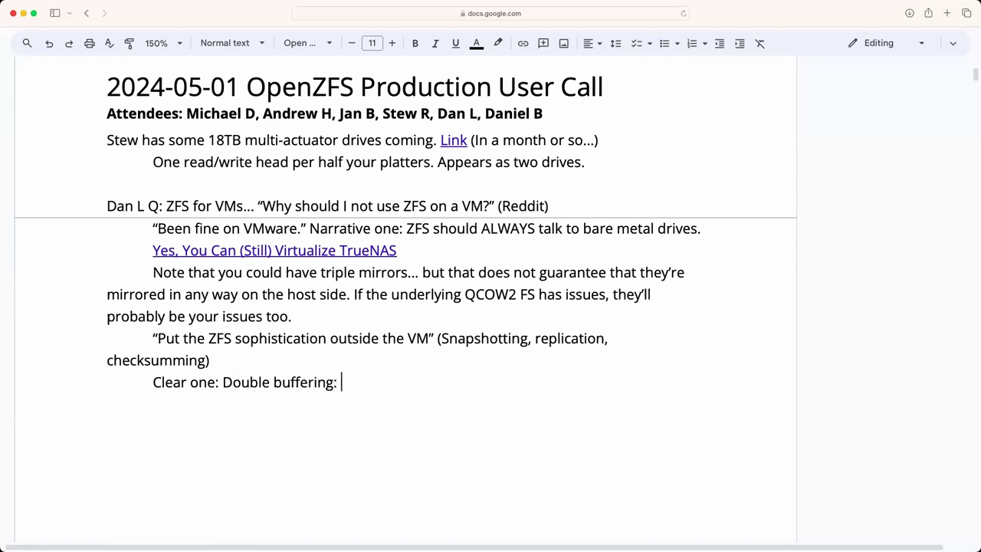
pyautogui.write('Set your AR')
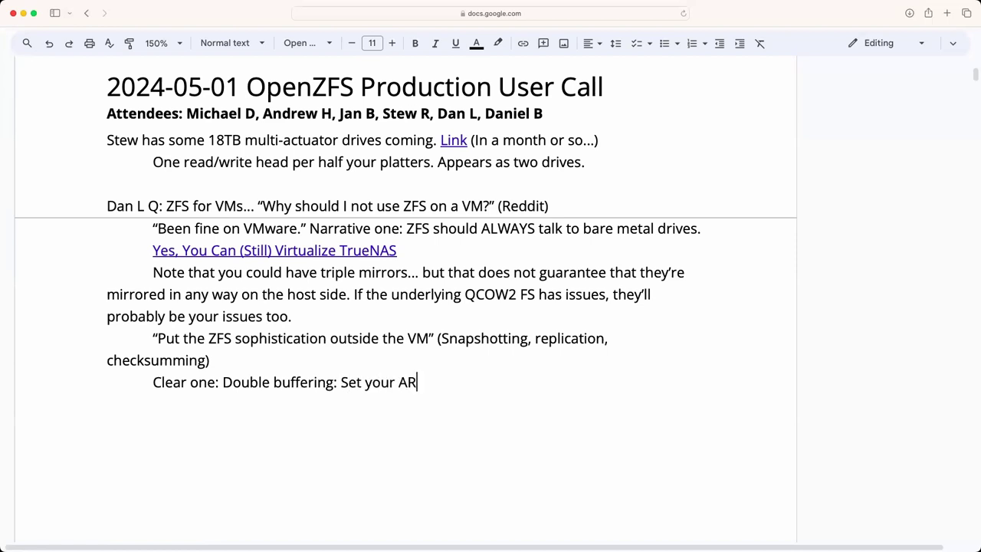
pyautogui.write('C to metadata')
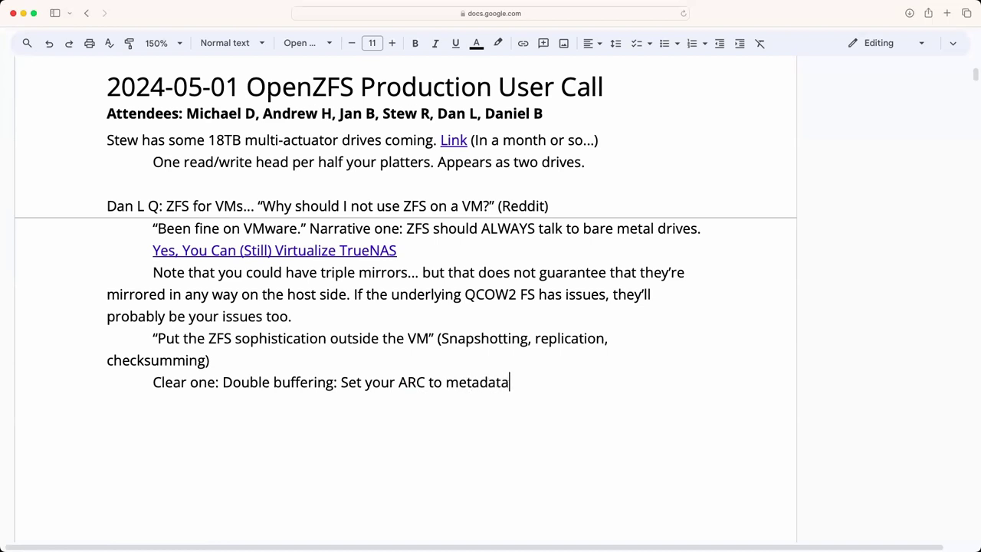
pyautogui.write(' only on the VM')
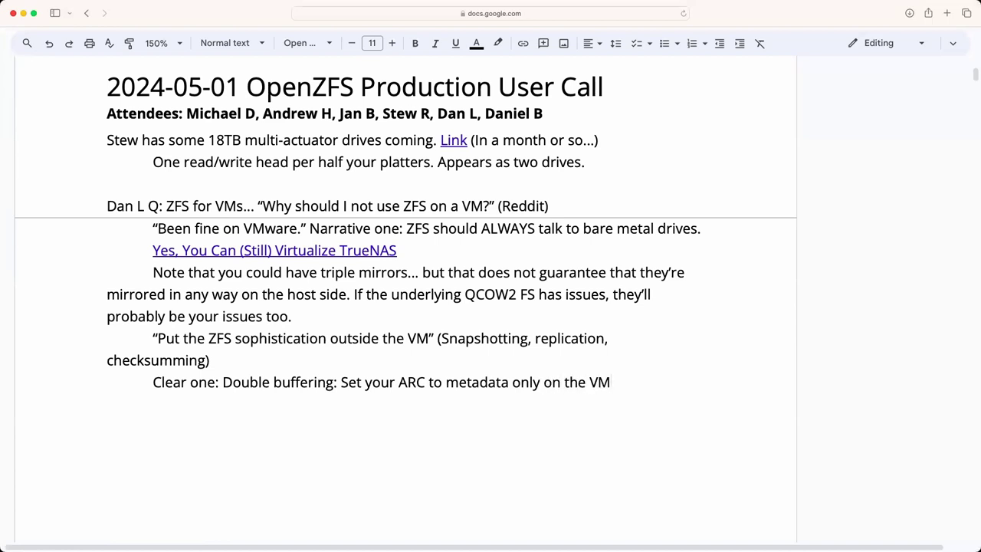
pyautogui.write('.')
# Step: Remove the 'Clear one:' prefix so the line starts with 'Double buffering'
pyautogui.click(222, 382)
pyautogui.hotkey('shift', 'Left')
pyautogui.hotkey('shift', 'Left')
pyautogui.hotkey('shift', 'Left')
pyautogui.hotkey('shift', 'Left')
pyautogui.hotkey('shift', 'Left')
pyautogui.hotkey('shift', 'Left')
pyautogui.hotkey('shift', 'Left')
pyautogui.hotkey('shift', 'Left')
pyautogui.hotkey('shift', 'Left')
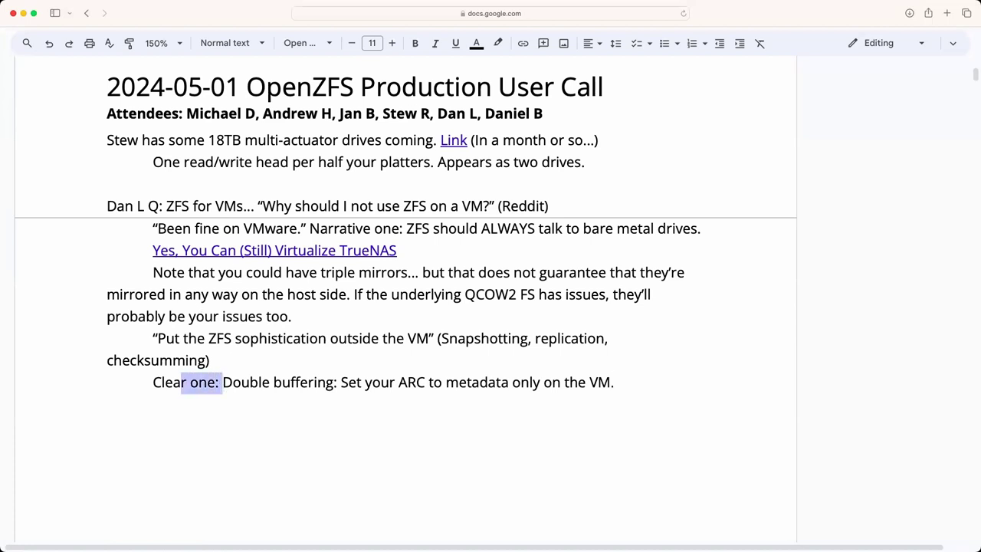
pyautogui.hotkey('shift', 'Left')
pyautogui.press('BackSpace')
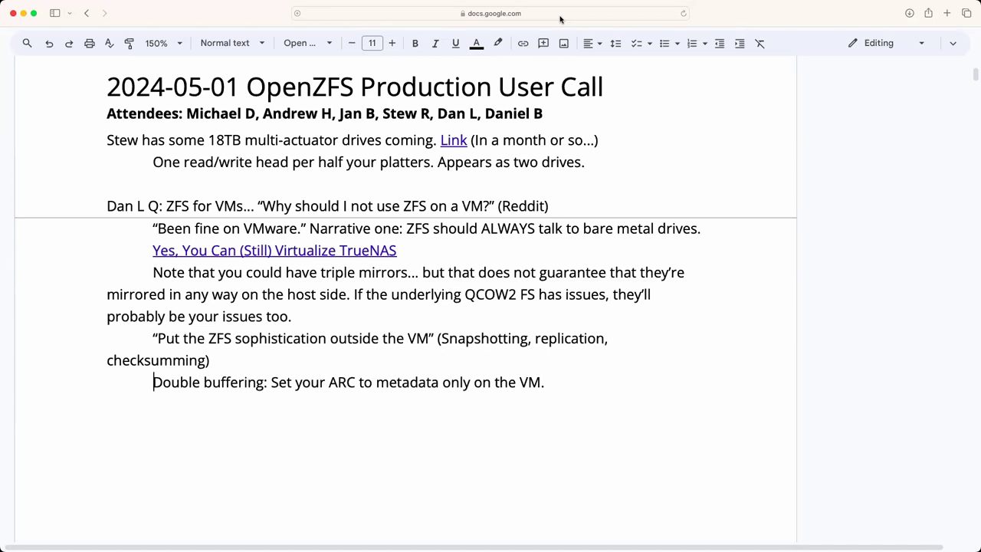
# Step: Append '(If host and VM are ZFS)' to the end of the Double buffering line
pyautogui.press('super+Right')
pyautogui.write('(If both are ZFS)')
pyautogui.press('Left')
pyautogui.press('Left')
pyautogui.press('Left')
pyautogui.press('Left')
pyautogui.press('Left')
pyautogui.press('Left')
pyautogui.press('Left')
pyautogui.press('Left')
pyautogui.press('Left')
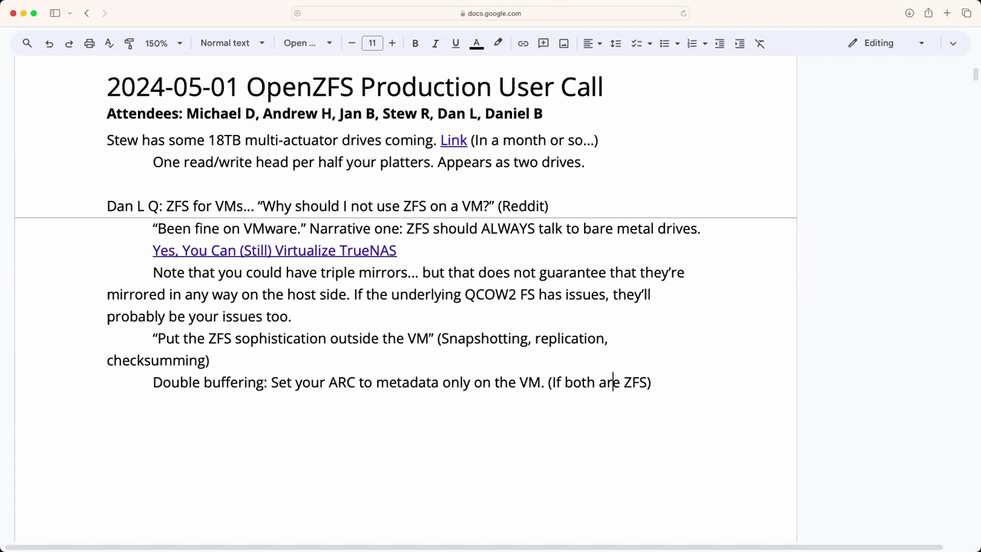
pyautogui.hotkey('shift', 'Left')
pyautogui.hotkey('shift', 'Left')
pyautogui.hotkey('shift', 'Left')
pyautogui.hotkey('shift', 'Left')
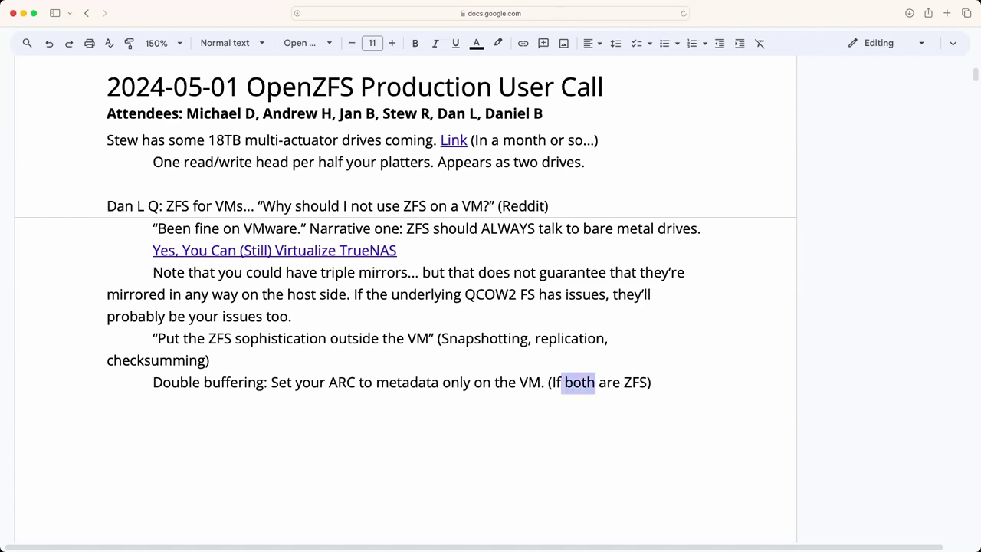
pyautogui.write('host and VM')
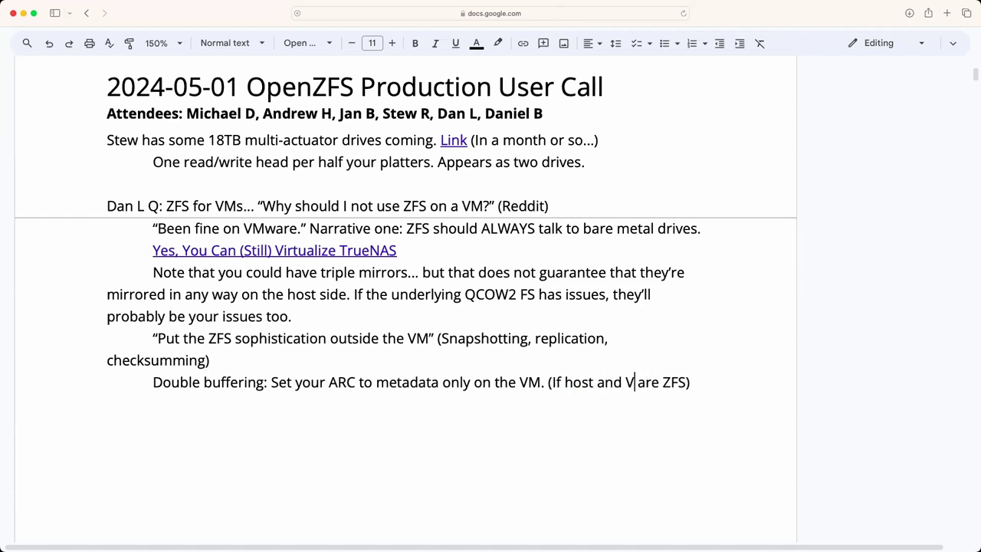
# Step: Start a new indented line beginning 'There will'
pyautogui.press('super+Right')
pyautogui.press('Return')
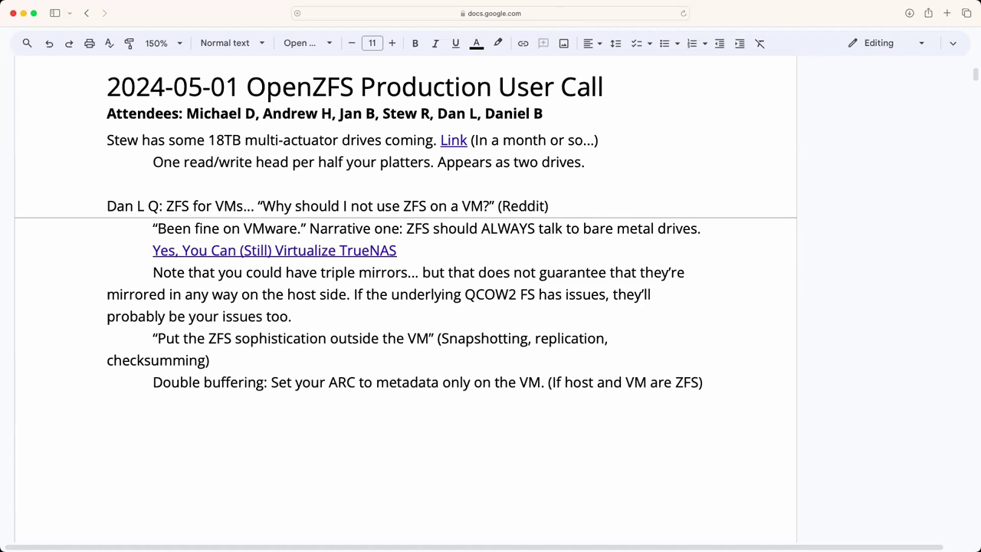
pyautogui.press('Tab')
pyautogui.write('There wills')
# Step: Finish the line as 'There will be SOME amount of buffering regardless of your host file system.'
pyautogui.press('BackSpace')
pyautogui.write('be S')
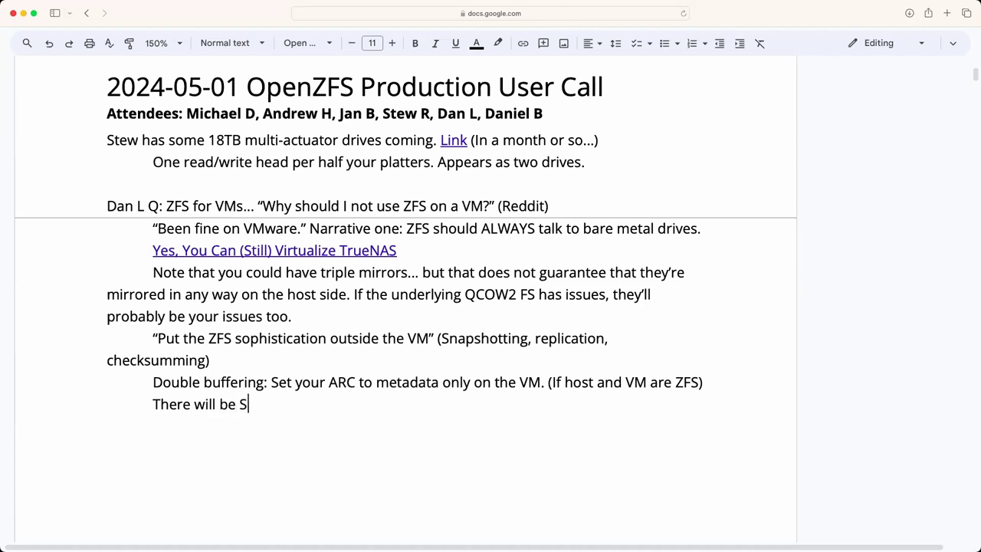
pyautogui.write('OME amount of b')
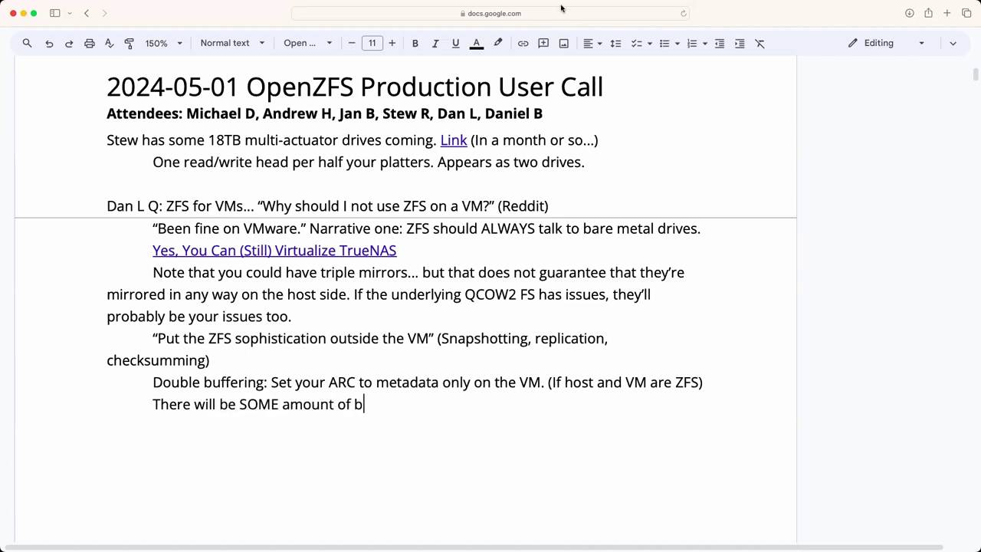
pyautogui.write('uffering regardless ')
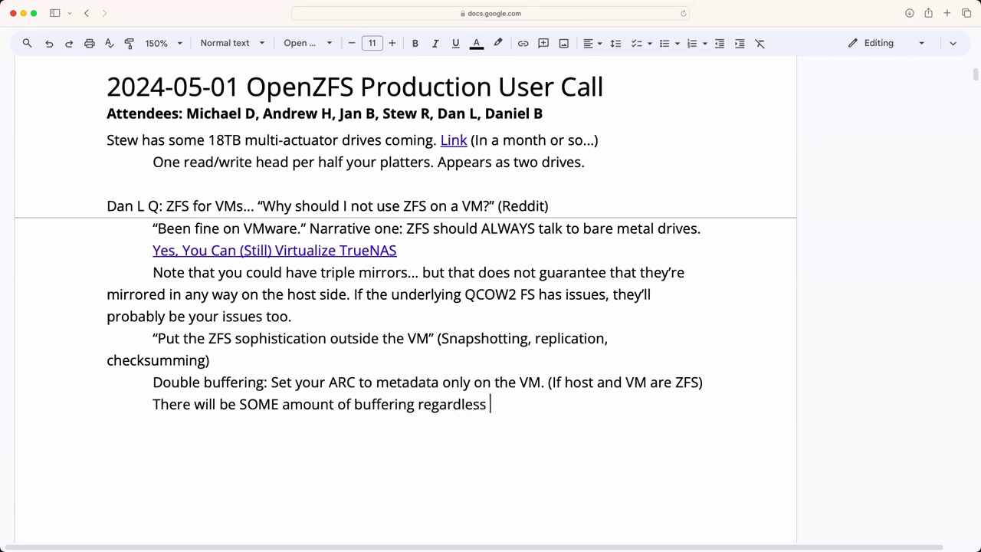
pyautogui.write('of your host file system.')
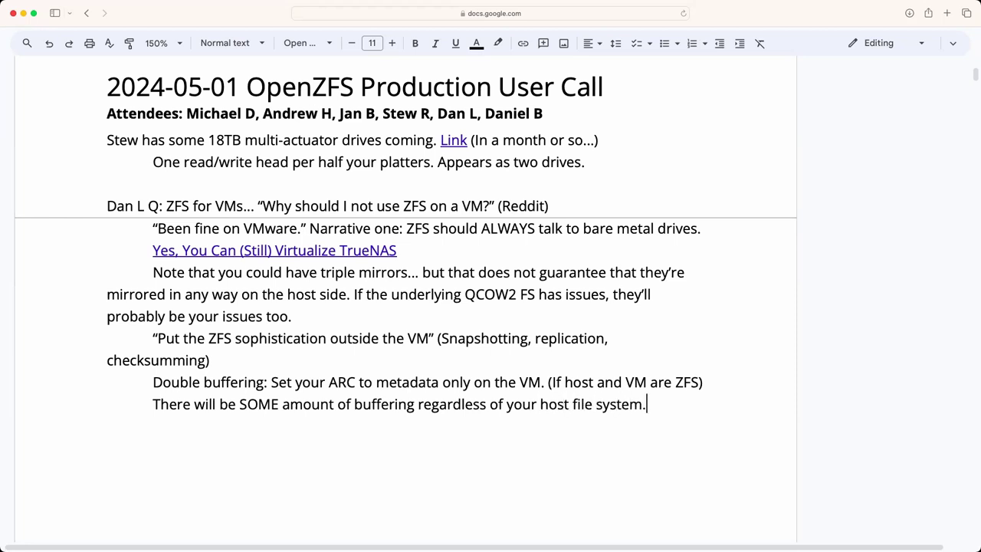
pyautogui.write(' Even block')
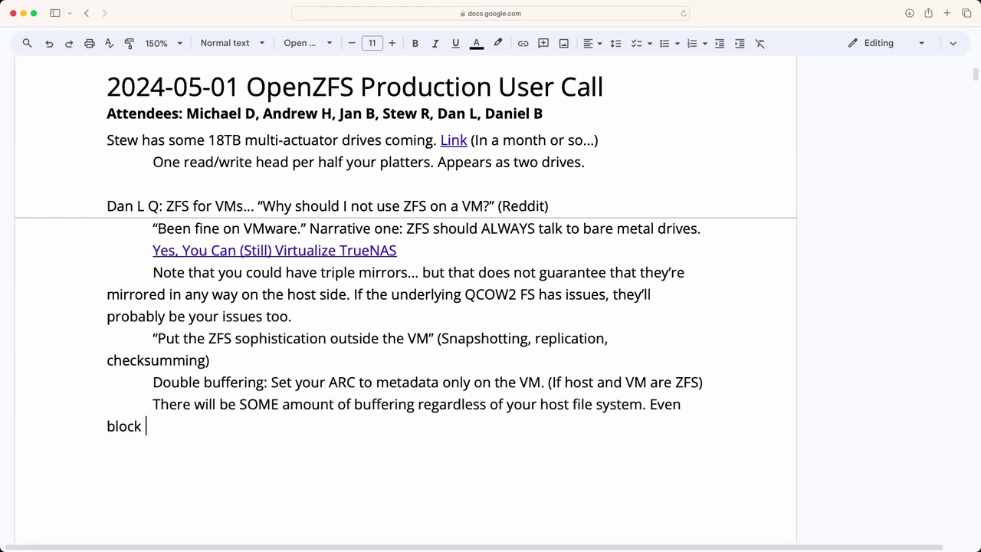
pyautogui.press('BackSpace')
pyautogui.press('BackSpace')
pyautogui.press('BackSpace')
pyautogui.press('BackSpace')
pyautogui.press('BackSpace')
pyautogui.press('BackSpace')
pyautogui.press('BackSpace')
pyautogui.press('BackSpace')
pyautogui.press('BackSpace')
pyautogui.press('BackSpace')
pyautogui.press('BackSpace')
pyautogui.press('BackSpace')
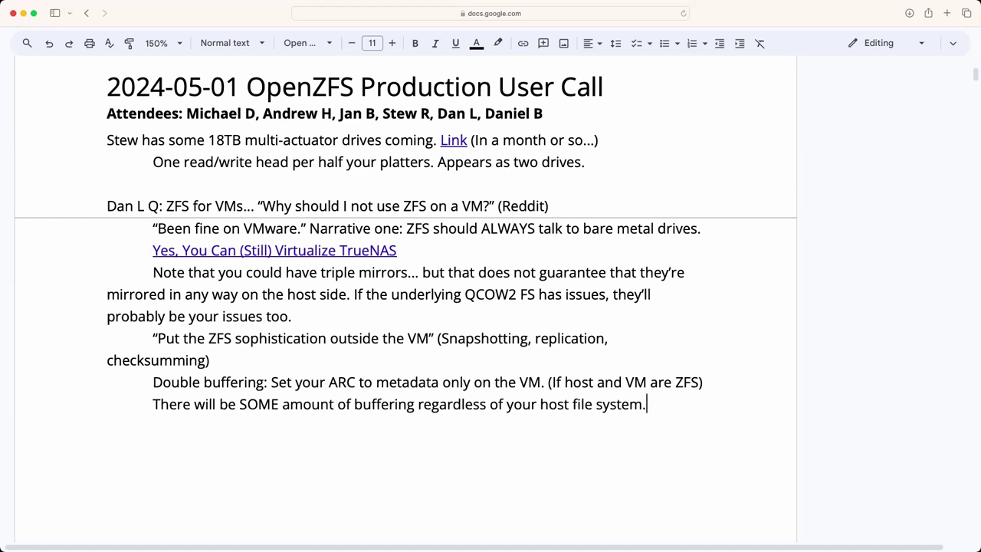
# Step: Add the note '(We don't lose RAM if your block device buffers)' and begin another line
pyautogui.press('Return')
pyautogui.write("(We don't lose RAM if yor bu")
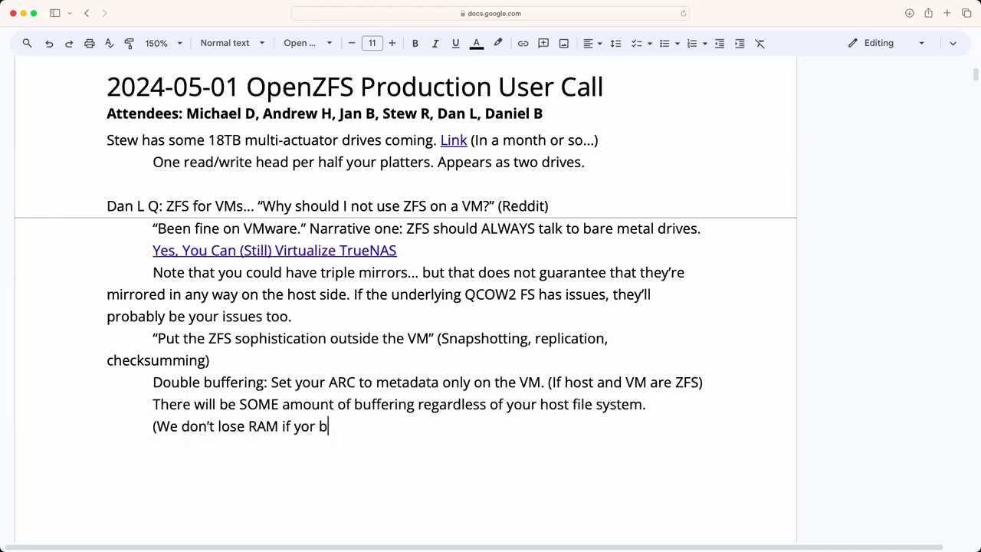
pyautogui.press('BackSpace')
pyautogui.press('BackSpace')
pyautogui.press('BackSpace')
pyautogui.press('BackSpace')
pyautogui.write('ur block device hos')
pyautogui.press('BackSpace')
pyautogui.press('BackSpace')
pyautogui.press('BackSpace')
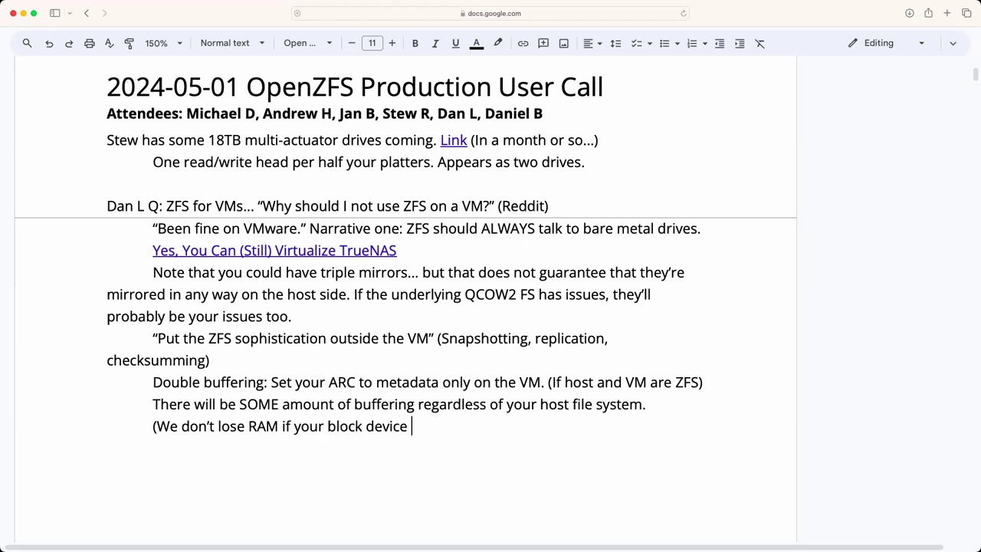
pyautogui.write('buffers)')
pyautogui.press('Return')
# Step: Type 'And get away from VMware for Proxmox...' on the last indented line
pyautogui.write('And get ')
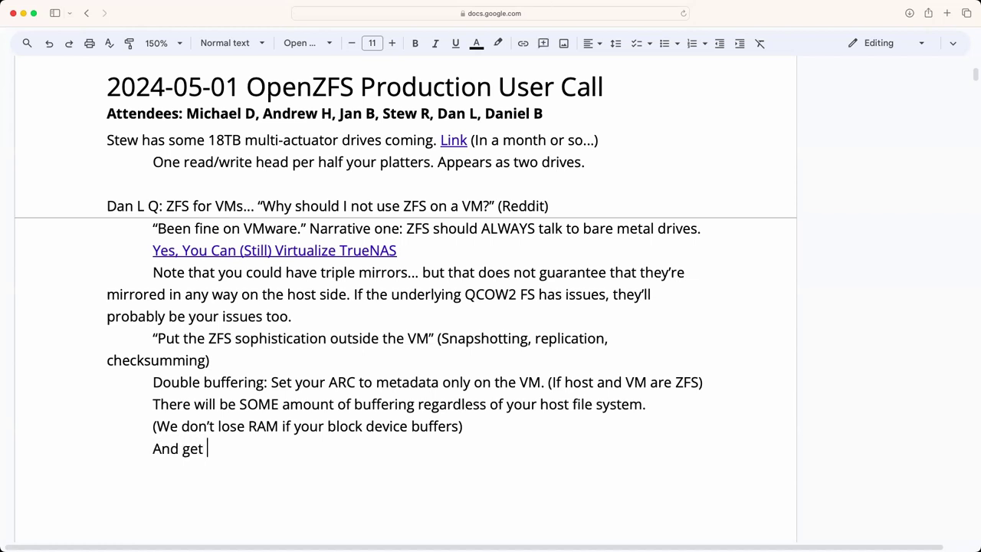
pyautogui.write('away from VM')
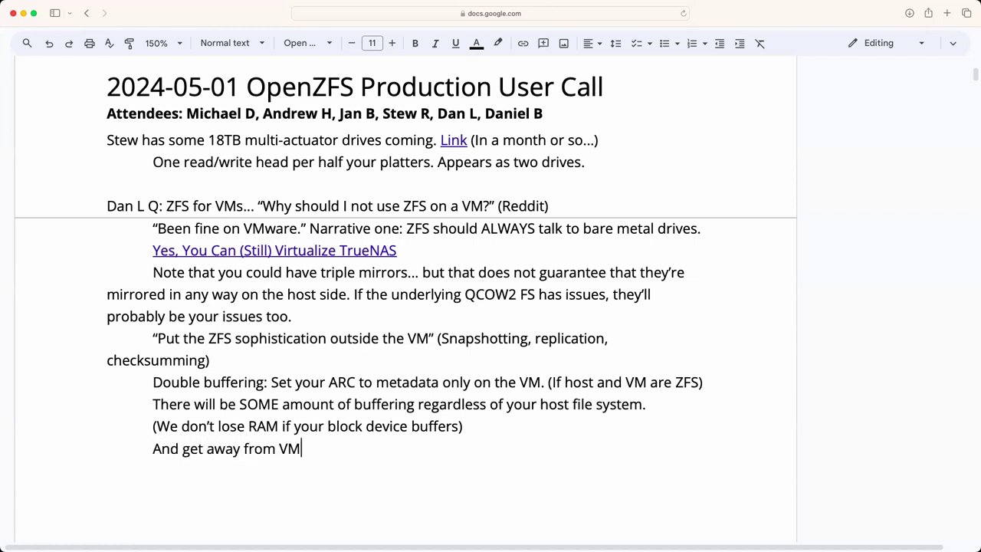
pyautogui.write('ware for Proxmox.')
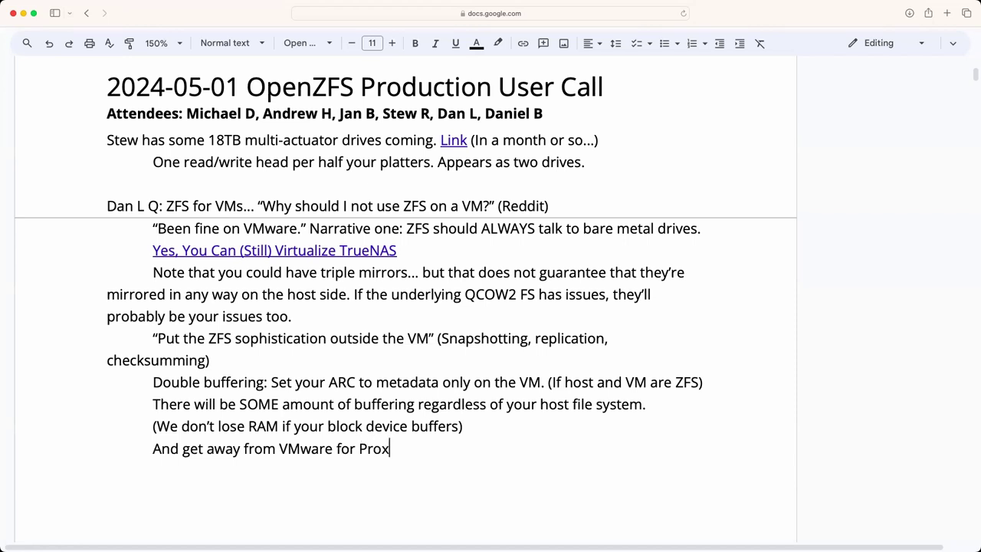
pyautogui.write('..')
pyautogui.press('super+Tab')
# Step: Open the linked TrueNAS virtualization article and scroll through it
pyautogui.click(347, 251)
pyautogui.moveTo(236, 272)
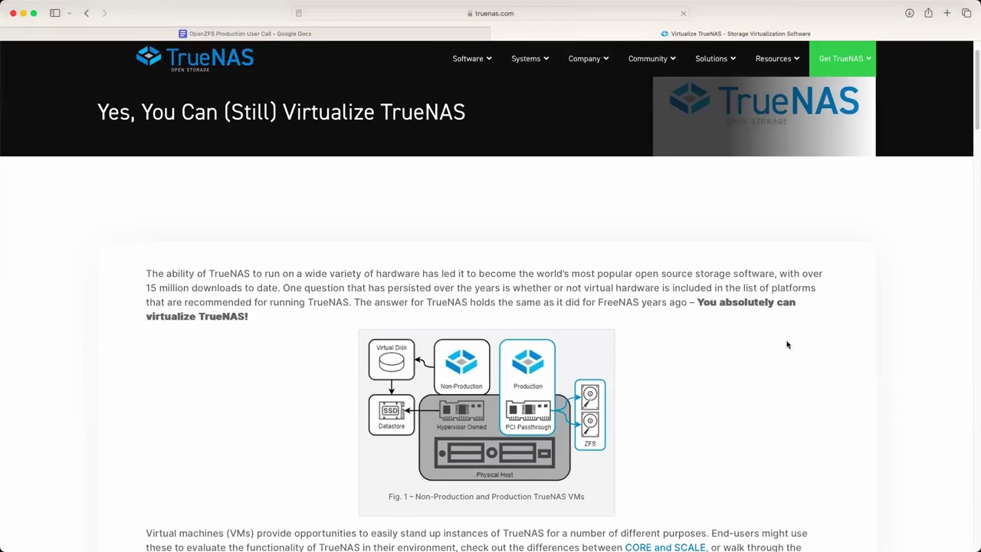
pyautogui.scroll(-5, 786, 341)
pyautogui.scroll(-1, 786, 345)
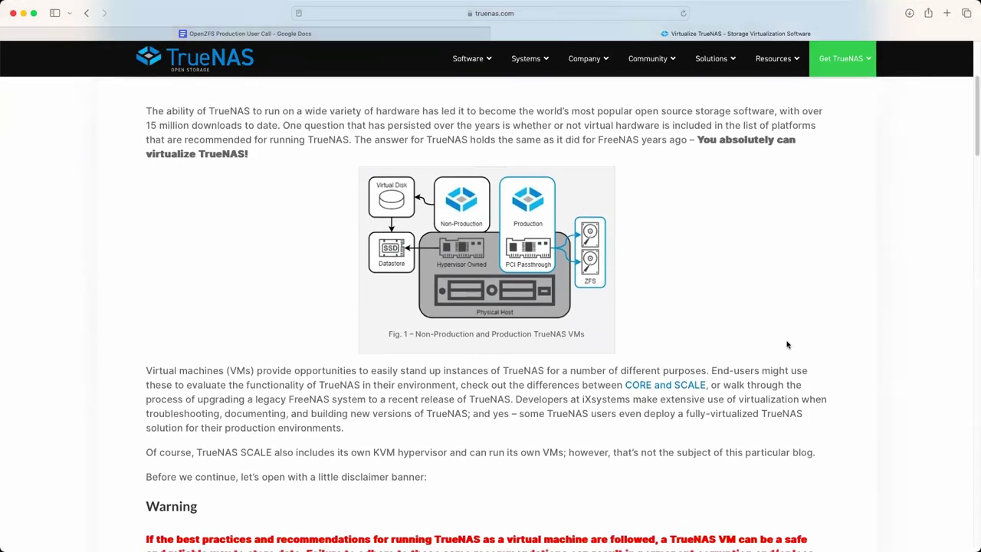
pyautogui.scroll(-5, 787, 345)
pyautogui.scroll(-6, 786, 344)
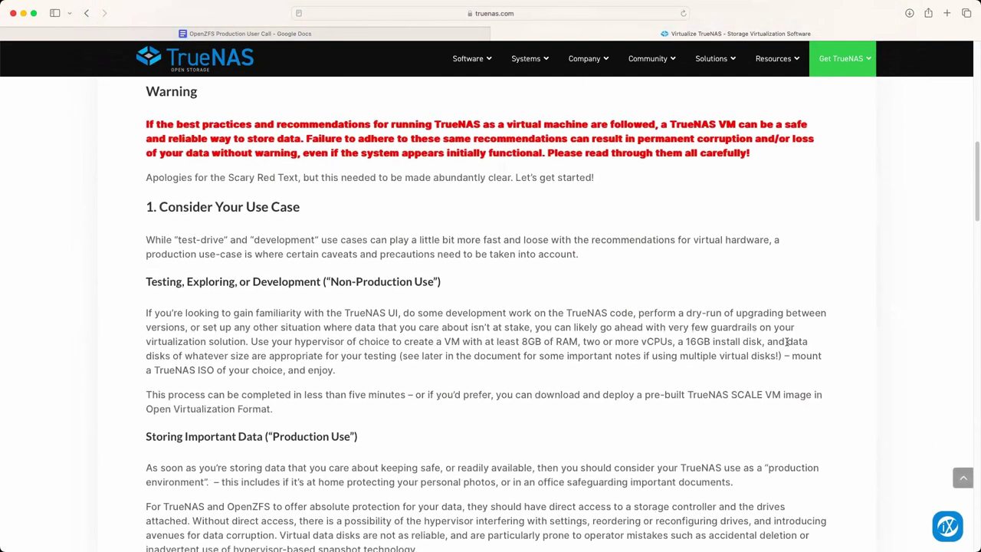
pyautogui.scroll(-2, 786, 343)
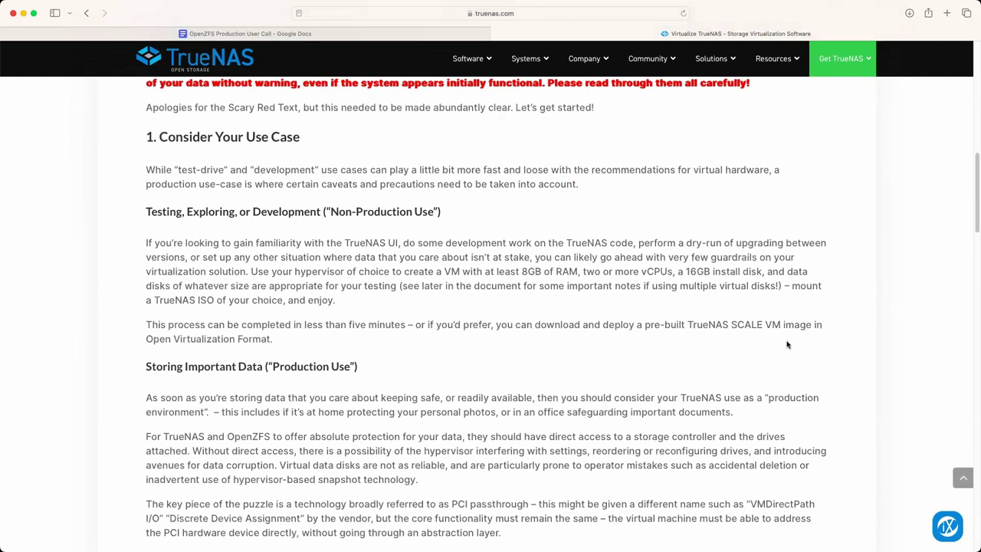
pyautogui.scroll(-1, 786, 345)
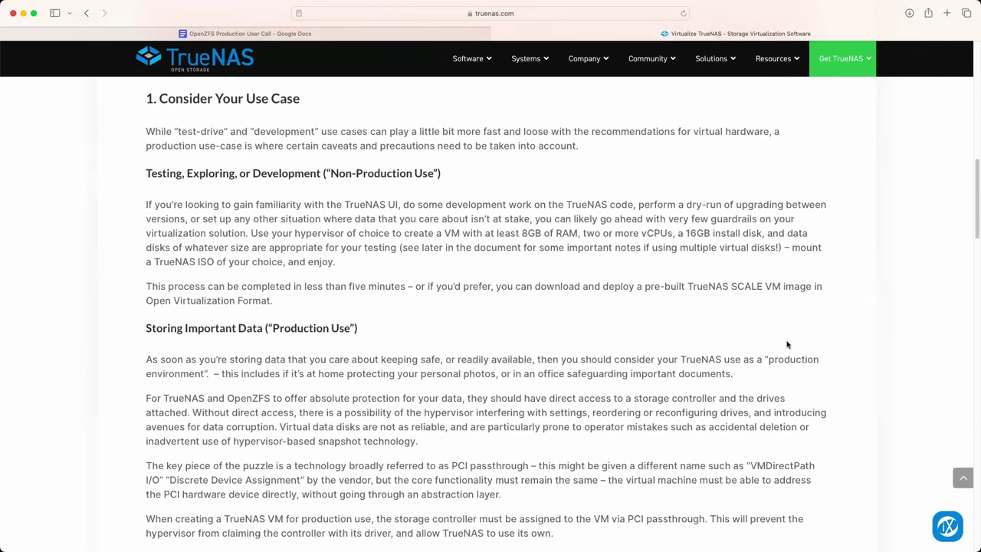
pyautogui.scroll(-1, 786, 345)
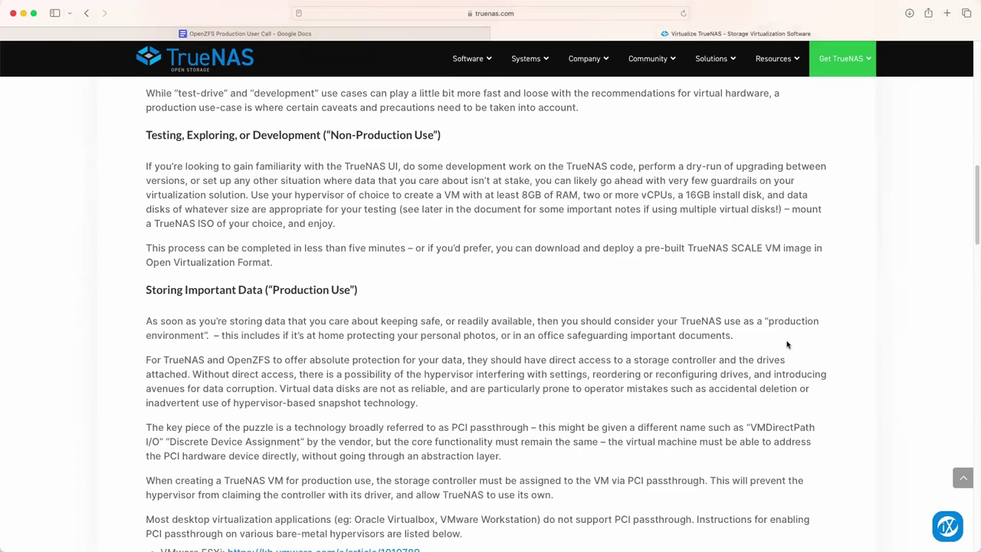
pyautogui.scroll(-7, 786, 345)
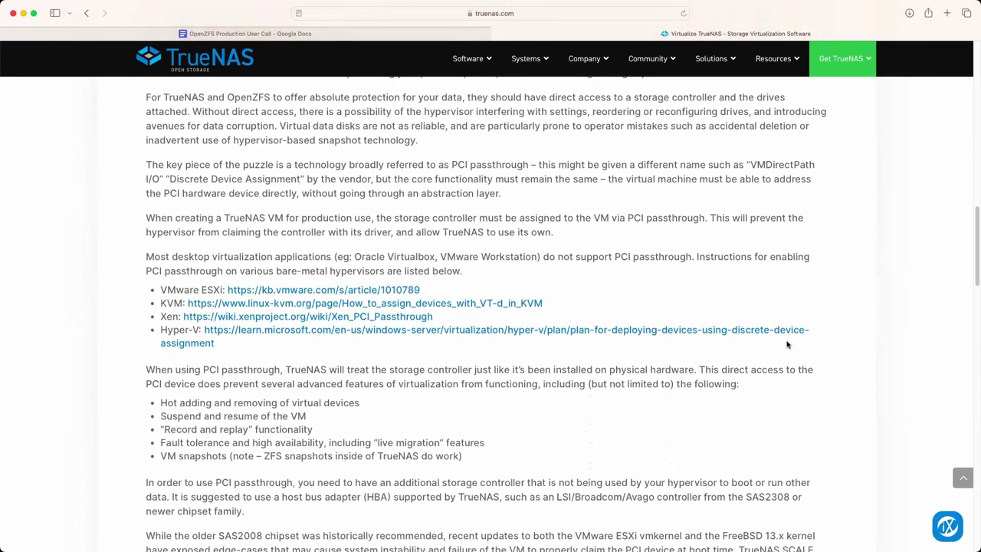
pyautogui.scroll(-10, 787, 344)
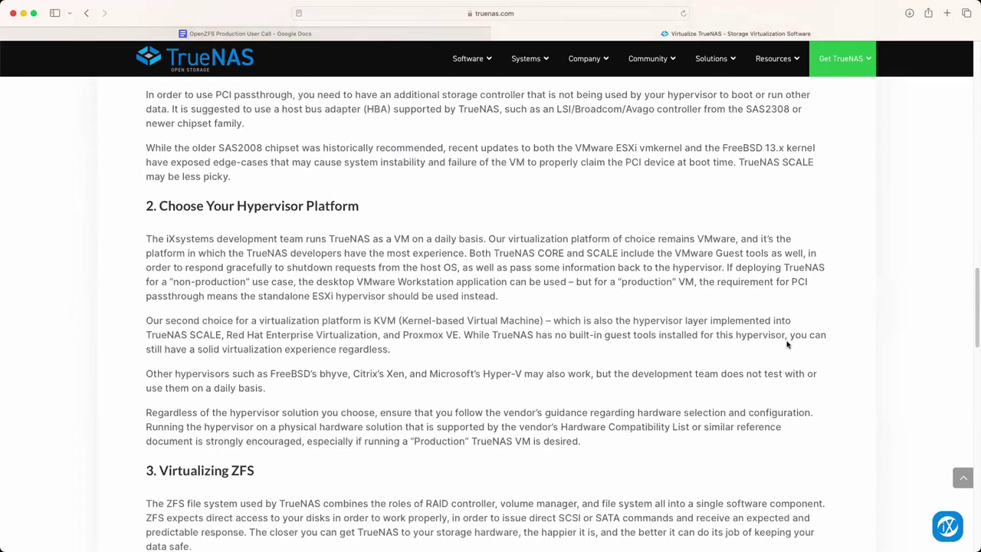
pyautogui.scroll(-2, 787, 345)
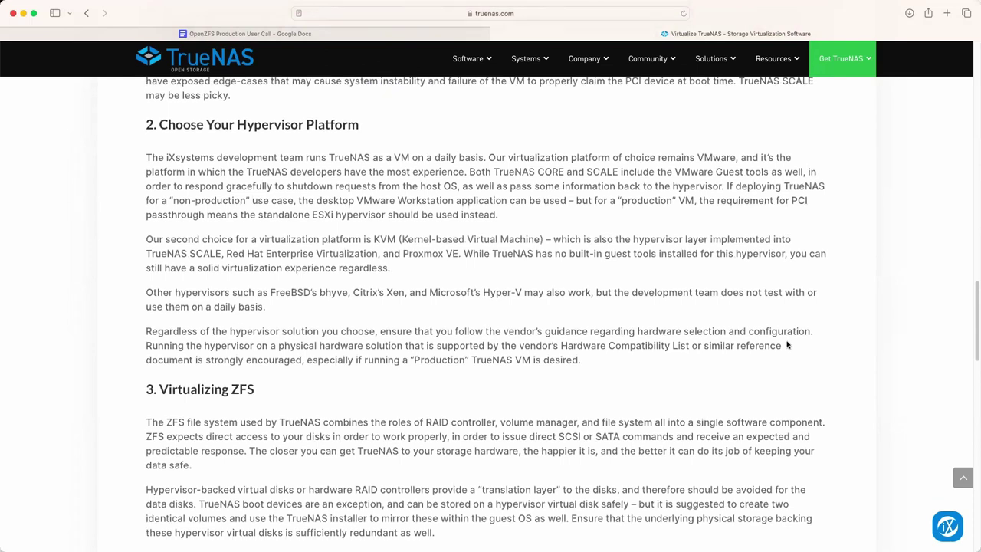
pyautogui.scroll(-7, 786, 345)
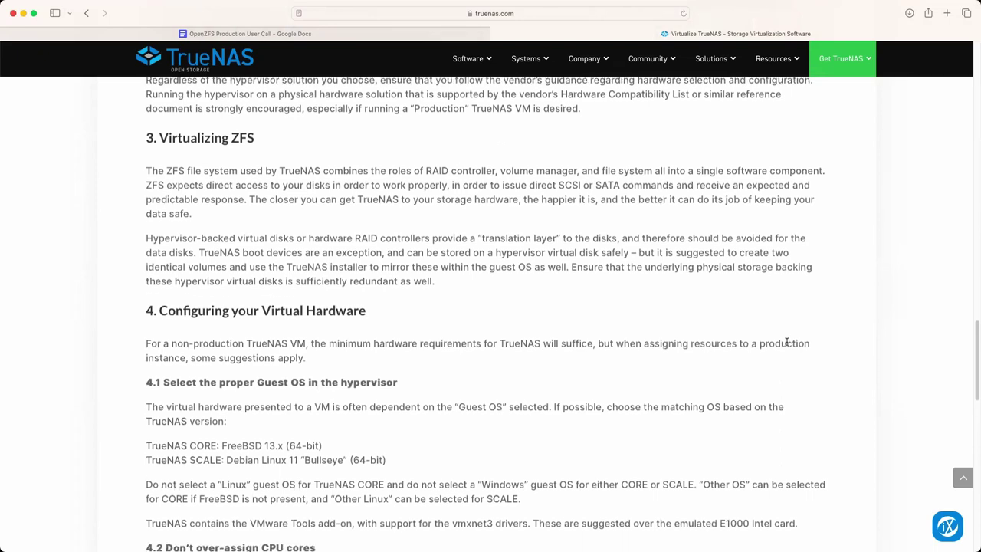
pyautogui.scroll(-7, 786, 342)
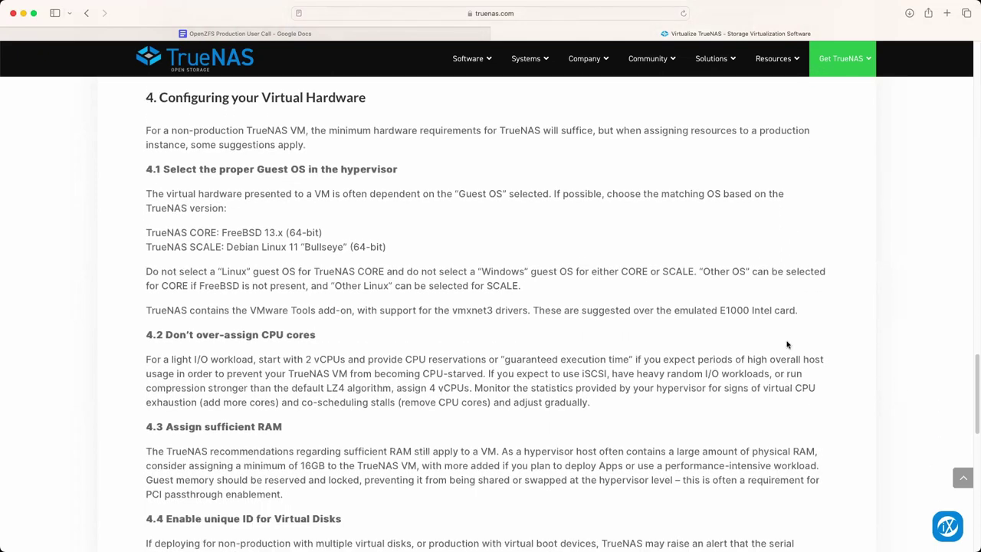
pyautogui.scroll(-6, 786, 345)
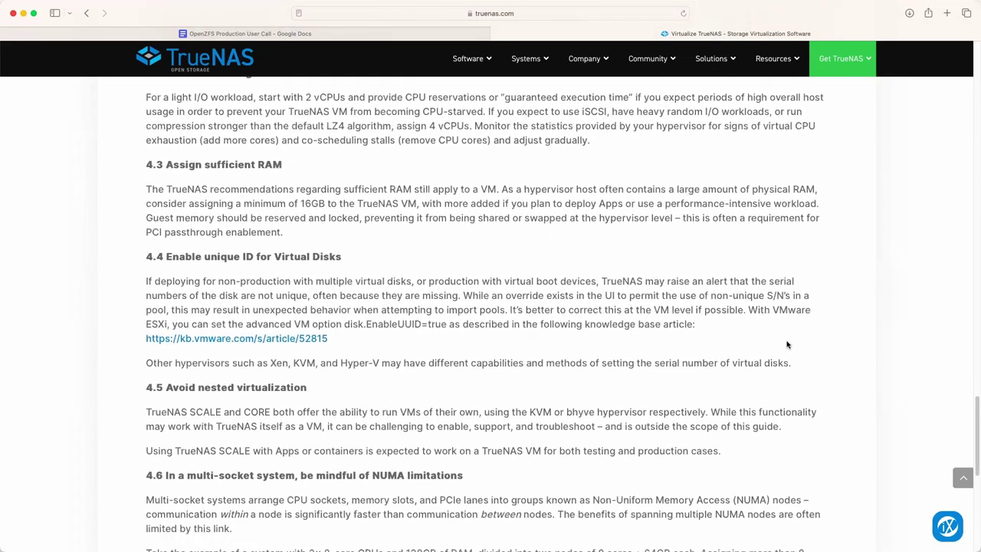
pyautogui.scroll(-5, 786, 345)
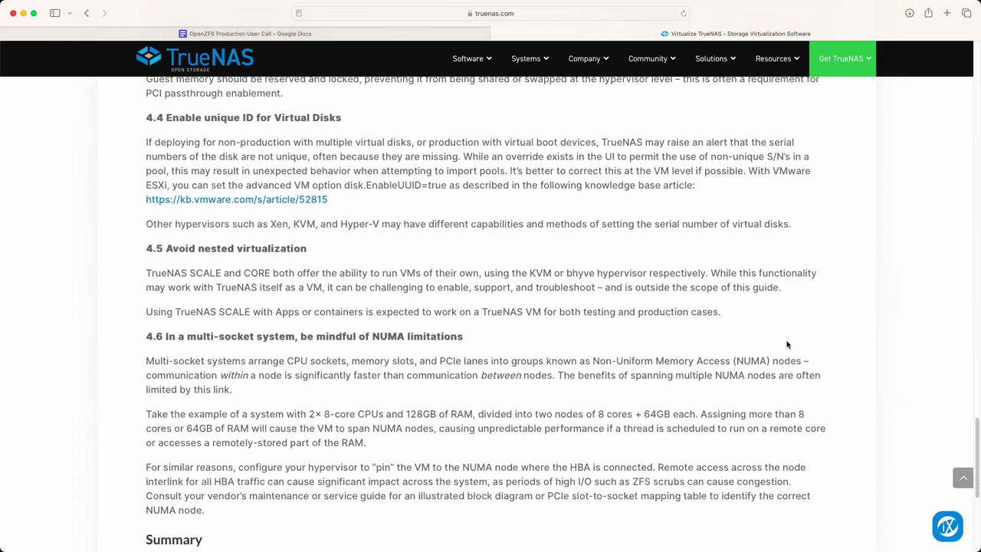
pyautogui.scroll(-6, 786, 345)
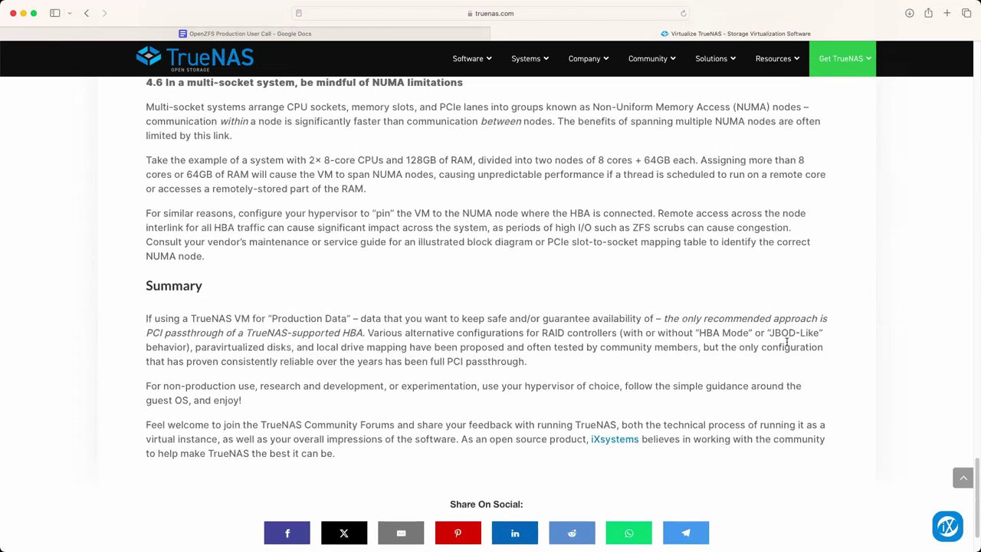
pyautogui.scroll(20, 786, 343)
pyautogui.scroll(20, 787, 345)
pyautogui.scroll(8, 787, 345)
# Step: Return to the OpenZFS meeting notes document
pyautogui.press('super+t')
pyautogui.press('super+w')
pyautogui.click(343, 35)
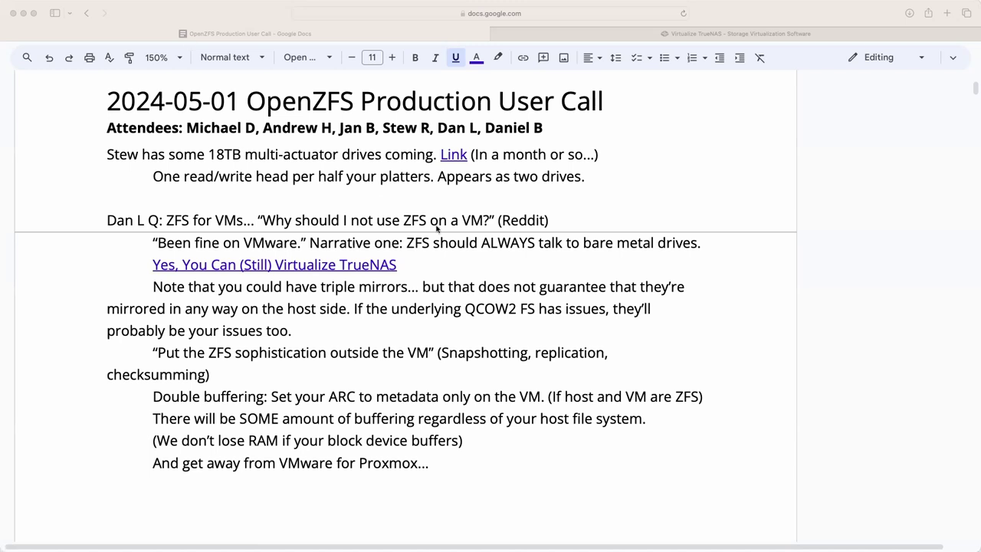
# Step: Add an indented line 'The original article' below the TrueNAS link
pyautogui.press('super+Tab')
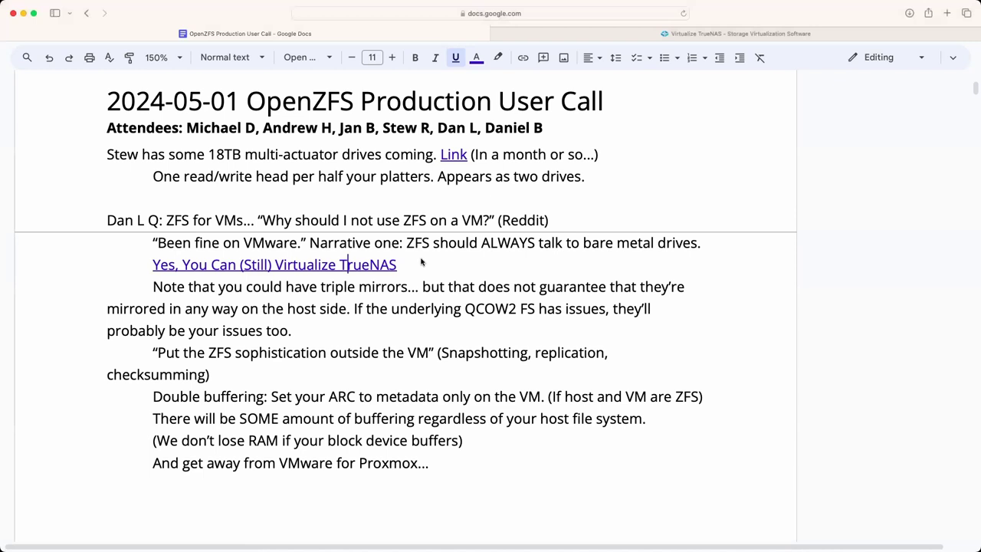
pyautogui.press('super+Right')
pyautogui.press('Return')
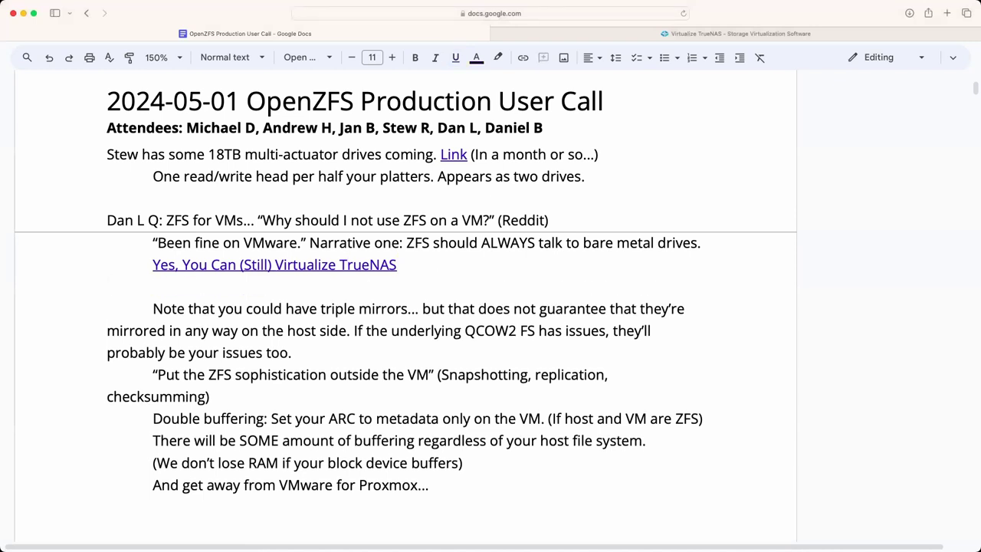
pyautogui.press('Tab')
pyautogui.write('The original article')
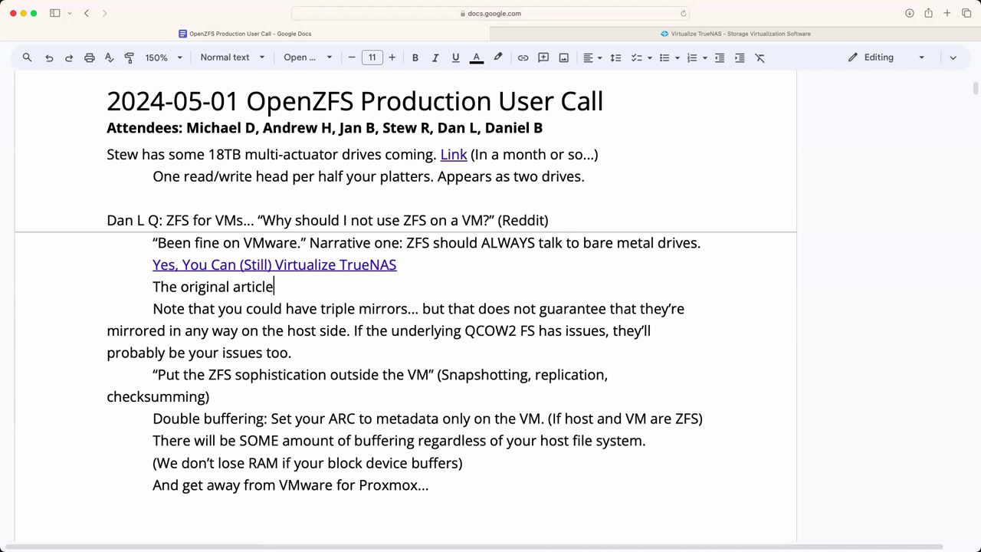
# Step: Link 'The original article' to the copied archived article URL
pyautogui.press('super+shift+Left')
pyautogui.hotkey('shift', 'Right')
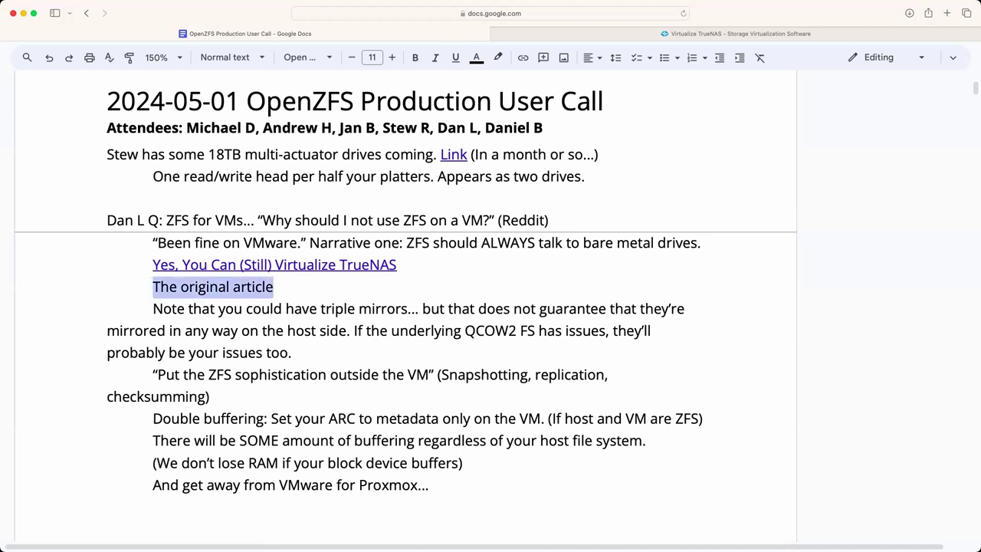
pyautogui.press('super+k')
pyautogui.press('super+v')
pyautogui.press('Return')
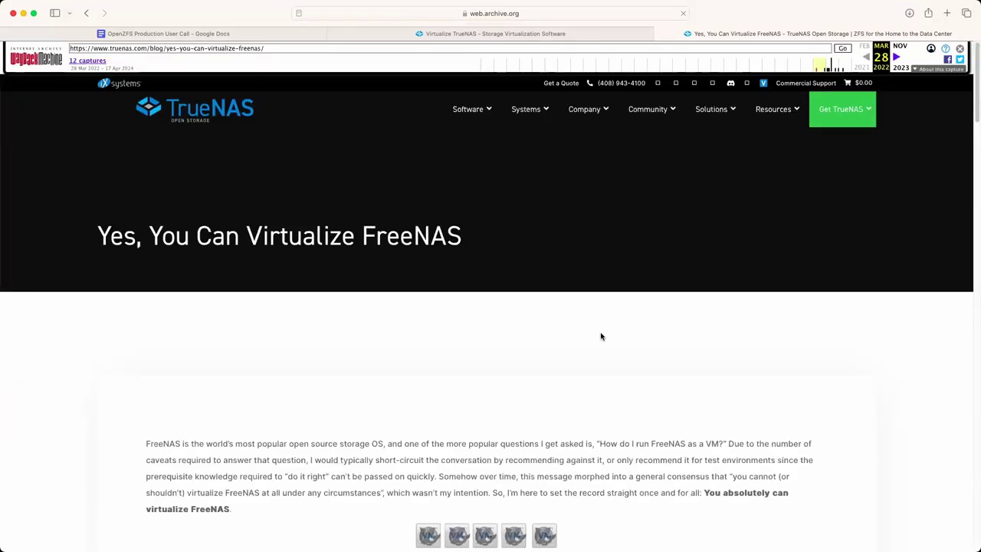
# Step: Read the enlarged archived FreeNAS article down to Virtualization Requirements, then return to the notes
pyautogui.scroll(-5, 601, 336)
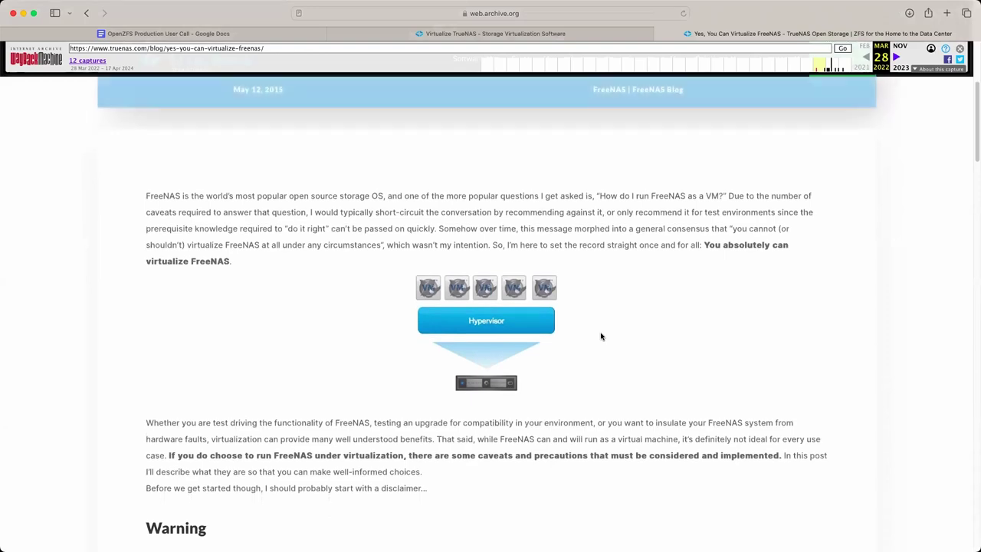
pyautogui.press('super+plus')
pyautogui.press('super+plus')
pyautogui.scroll(-5, 601, 336)
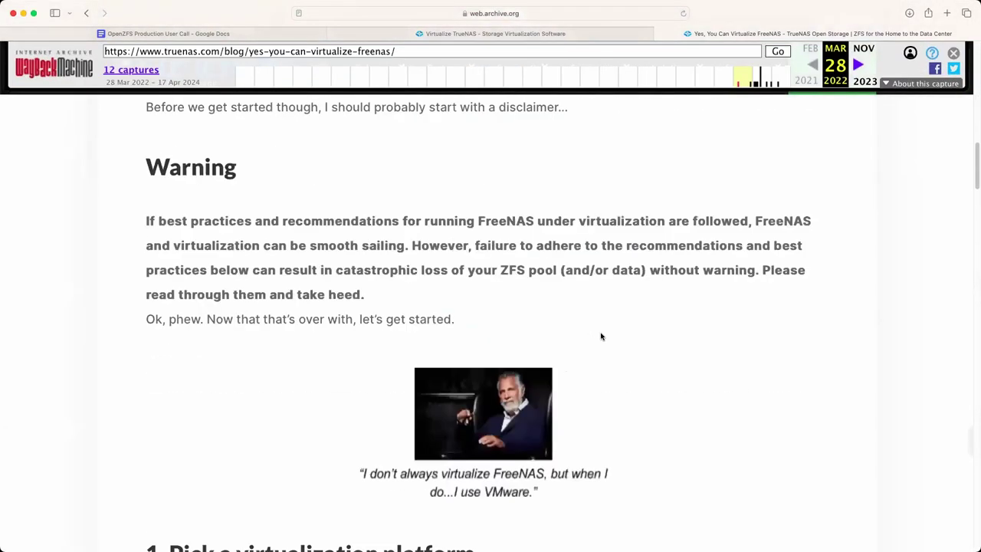
pyautogui.scroll(-1, 601, 336)
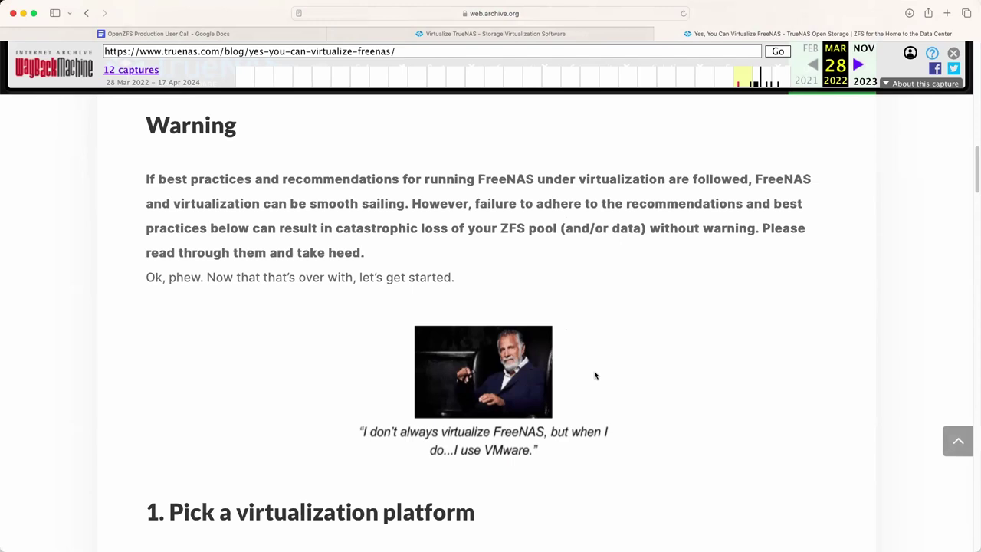
pyautogui.scroll(-7, 595, 375)
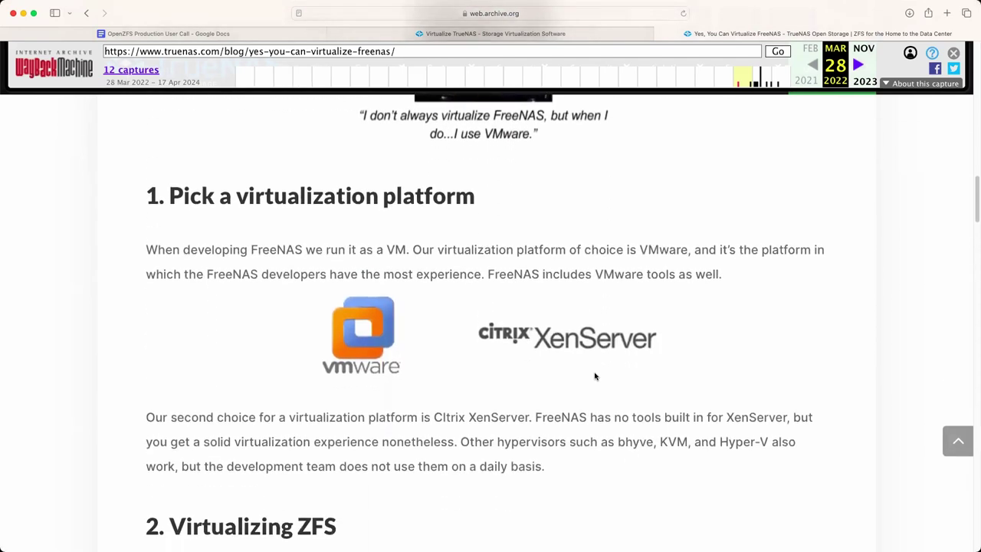
pyautogui.scroll(-8, 595, 377)
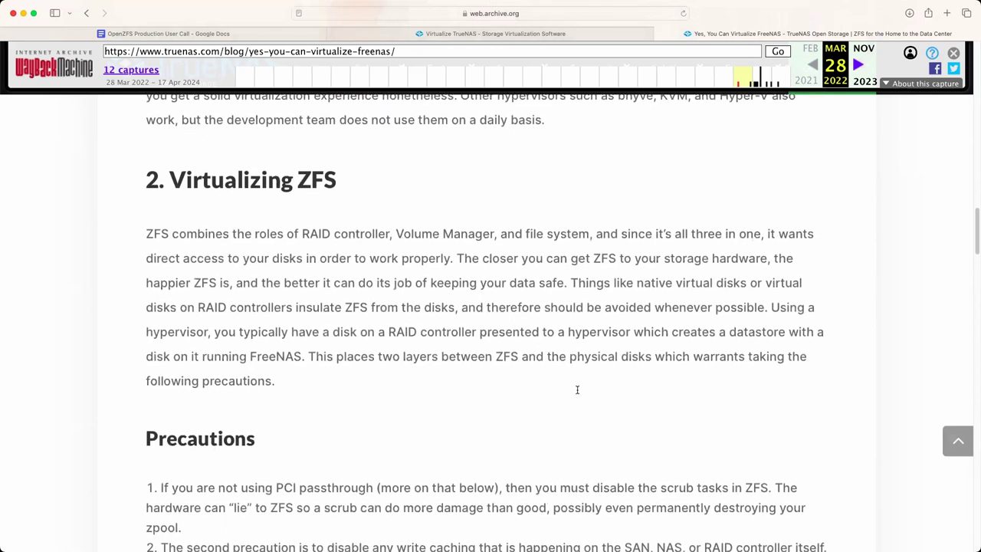
pyautogui.scroll(-2, 577, 390)
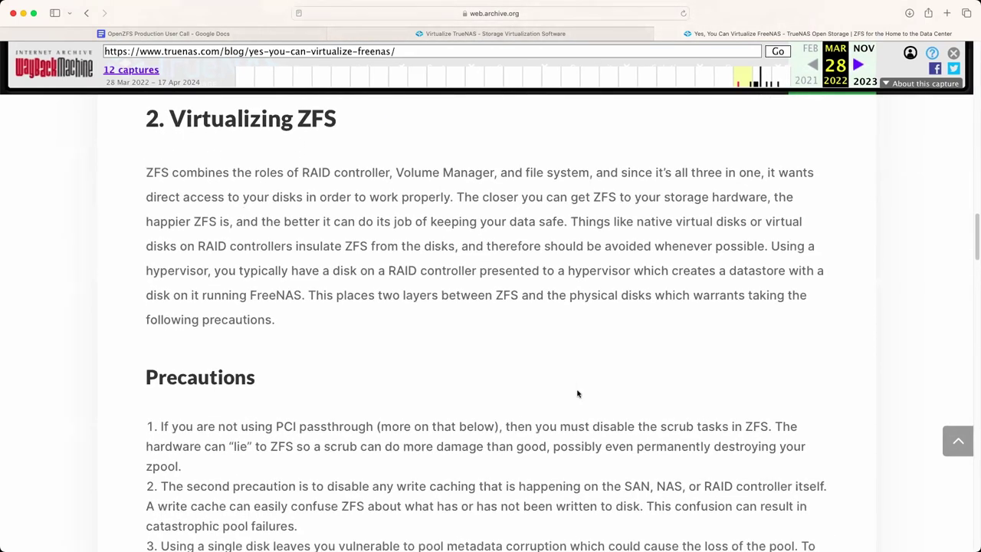
pyautogui.scroll(-5, 578, 394)
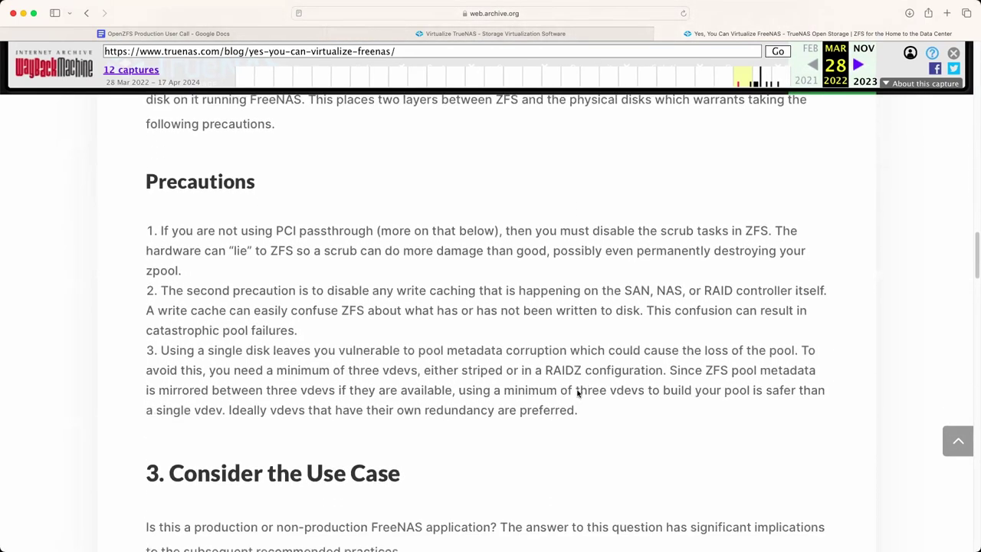
pyautogui.scroll(-1, 578, 394)
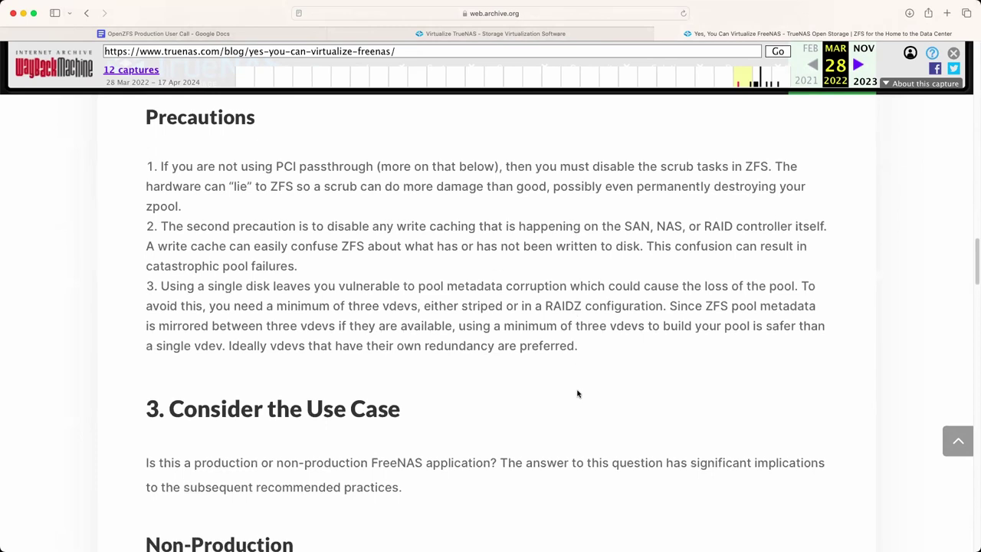
pyautogui.scroll(-4, 578, 394)
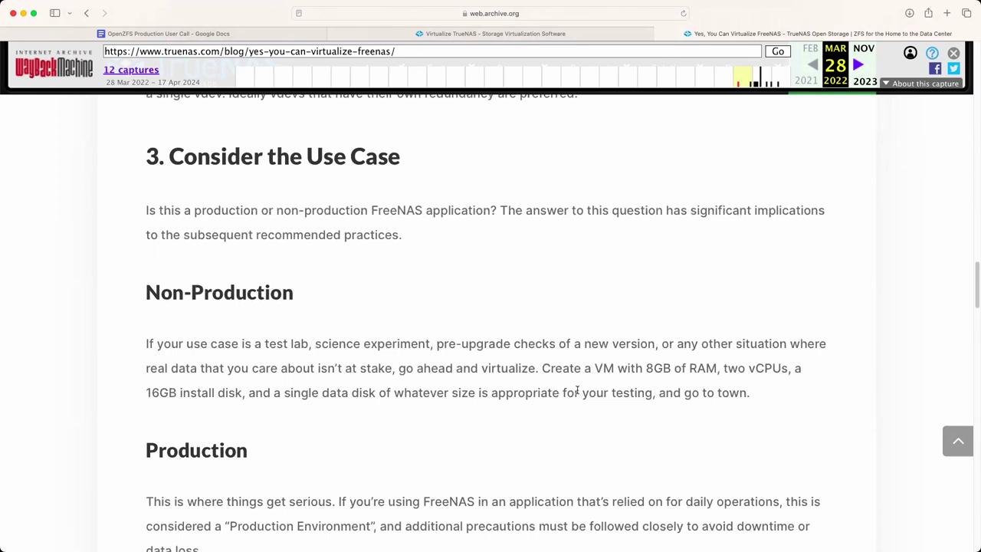
pyautogui.scroll(-4, 578, 392)
pyautogui.scroll(-4, 578, 389)
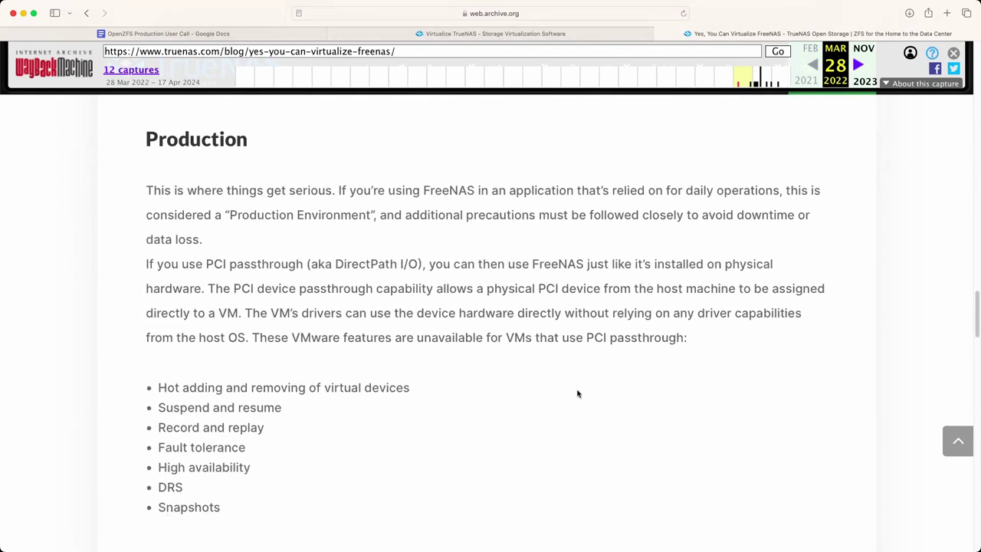
pyautogui.scroll(-4, 577, 392)
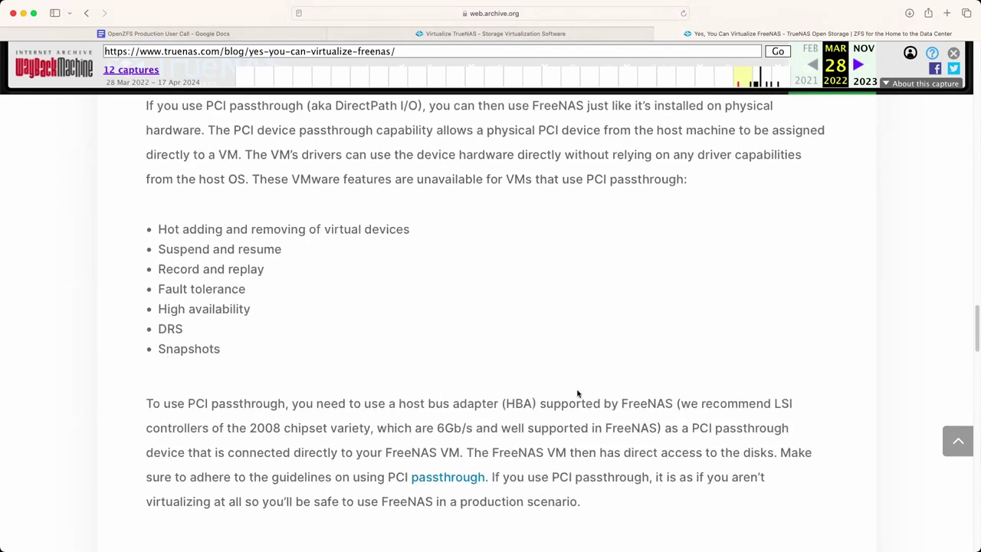
pyautogui.scroll(-6, 578, 392)
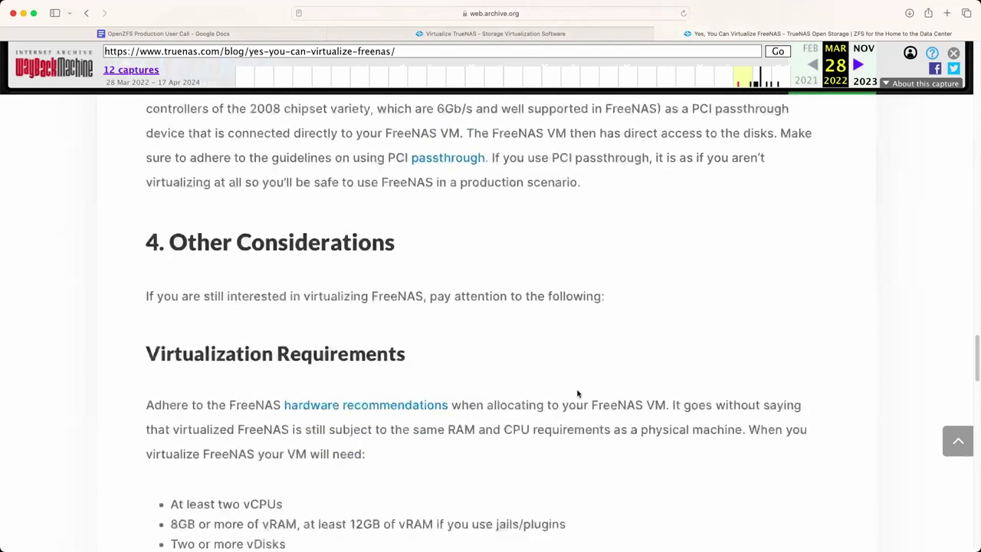
pyautogui.scroll(-3, 577, 394)
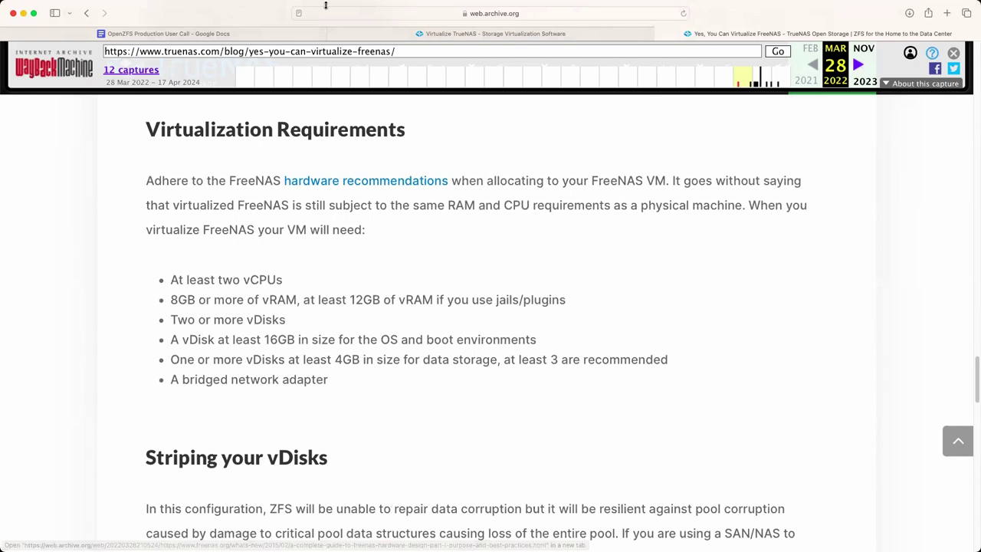
pyautogui.click(228, 33)
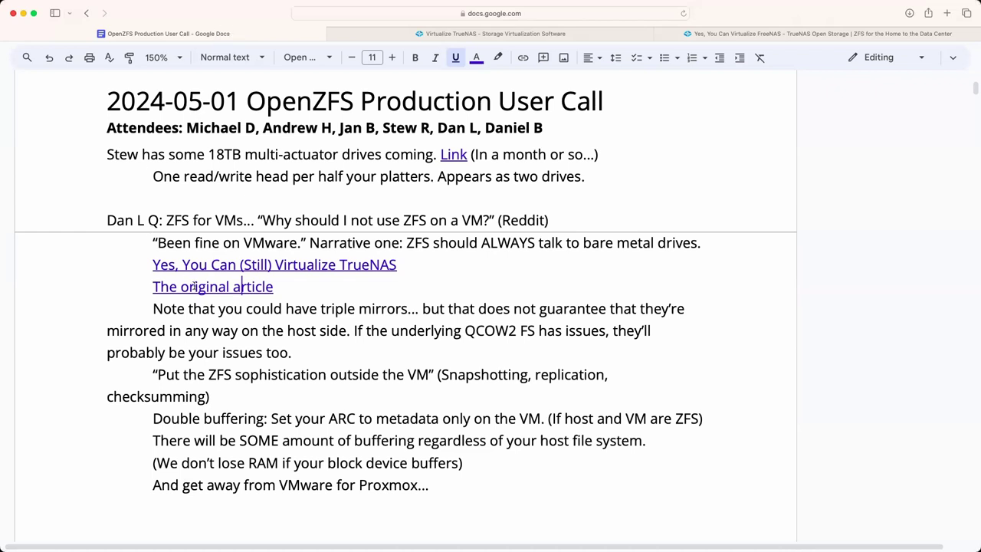
# Step: Place the cursor on the empty line below 'And get away from VMware for Proxmox…'
pyautogui.scroll(-3, 195, 281)
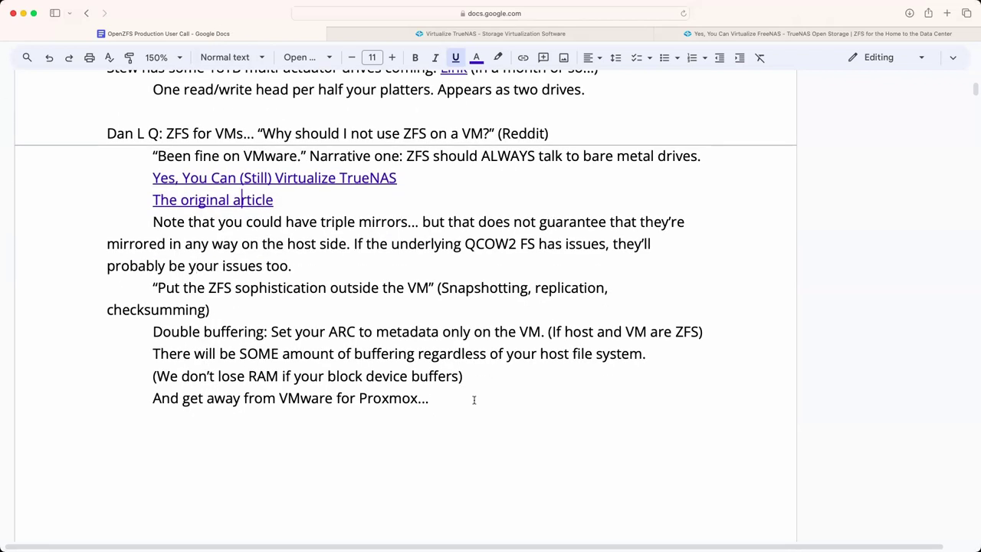
pyautogui.click(436, 441)
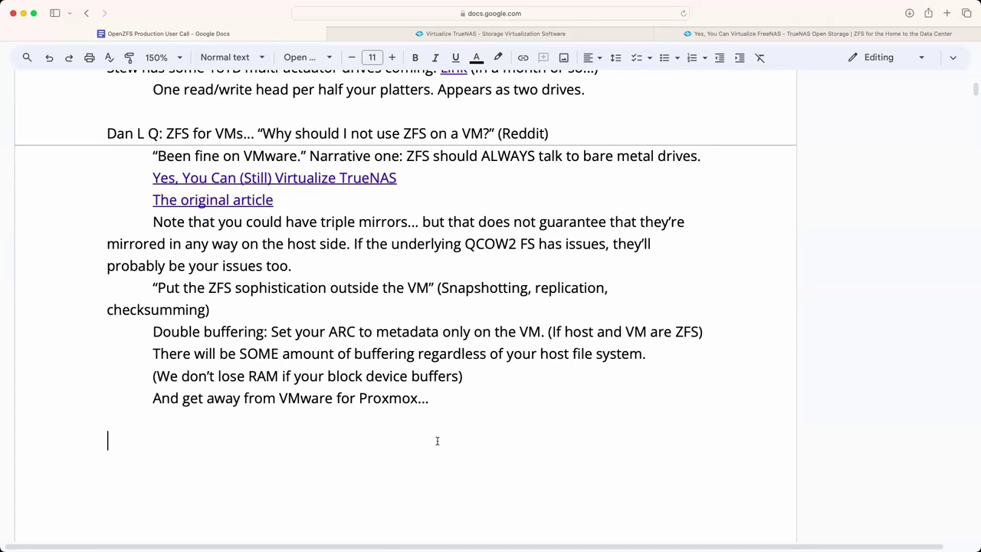
# Step: Type that the author's Zelta is now in FreeBSD and Debian ports
pyautogui.write("Daniel B's Zelta")
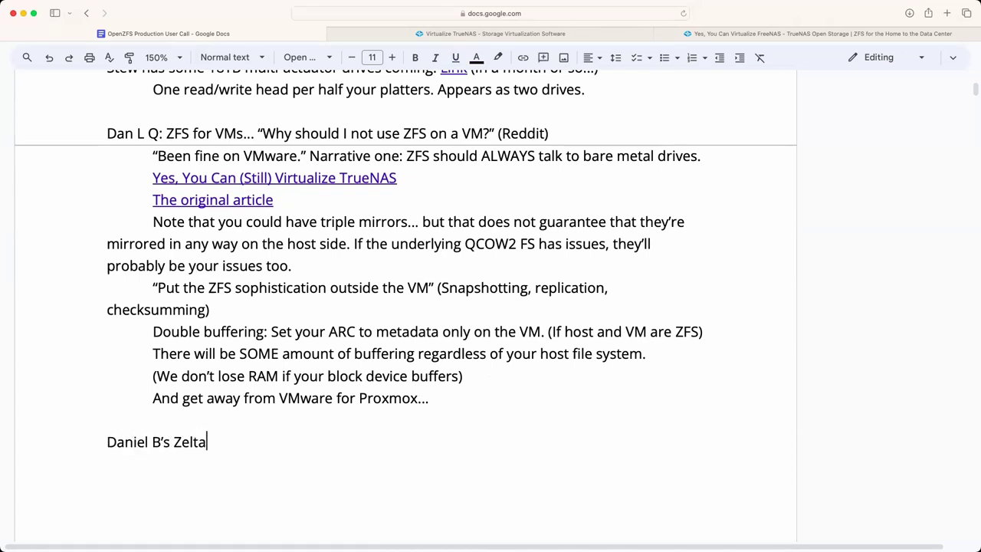
pyautogui.write(' is now in ports and')
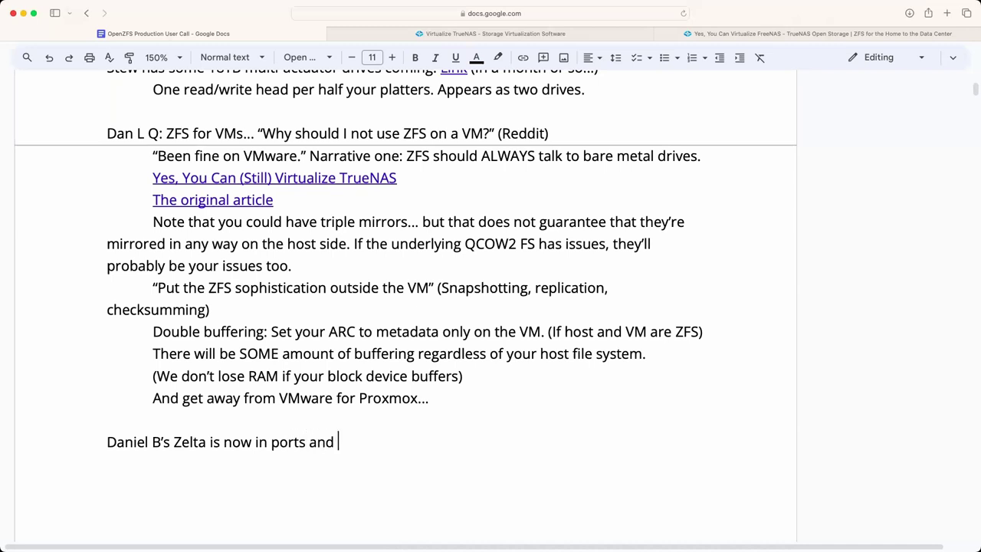
pyautogui.click(309, 441)
pyautogui.hotkey('alt', 'Left')
pyautogui.write('FreeBSD and DEB')
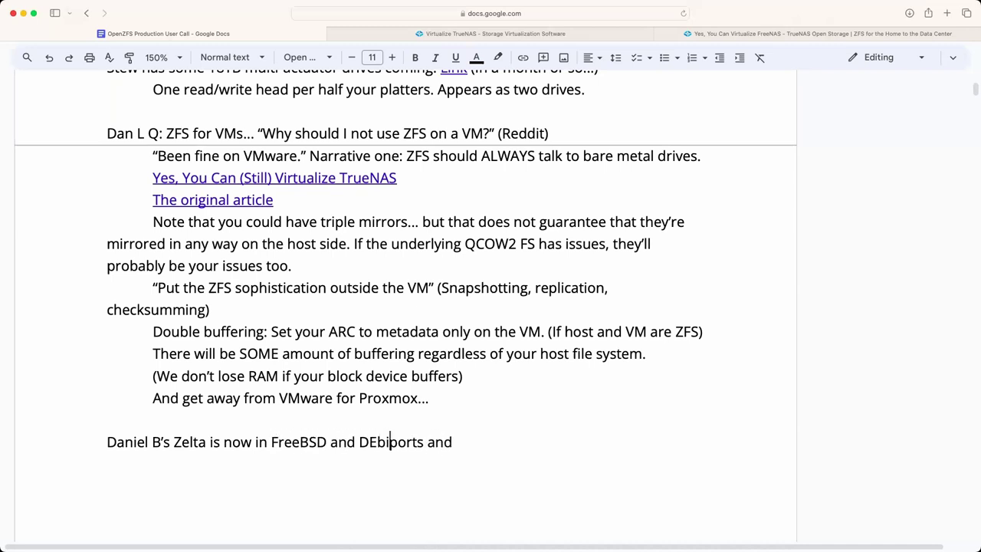
pyautogui.press('BackSpace')
pyautogui.press('BackSpace')
pyautogui.write('ebian')
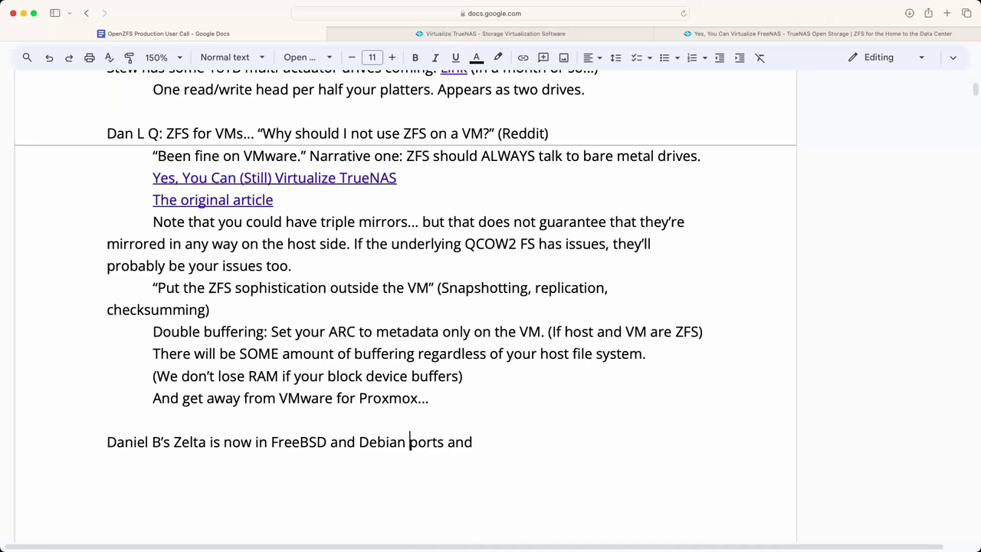
# Step: Add 'he is giving a talk about it at NYC*BUG tonight! Followed by the full talk at BSDCan.'
pyautogui.click(475, 441)
pyautogui.write('he is giving ')
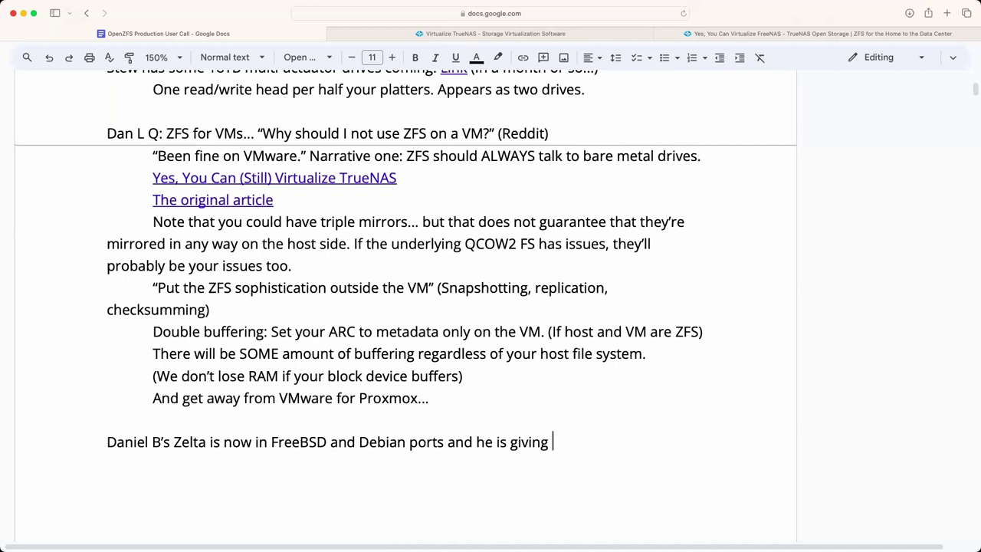
pyautogui.write('a talk a')
pyautogui.press('BackSpace')
pyautogui.press('BackSpace')
pyautogui.write('alk about it ')
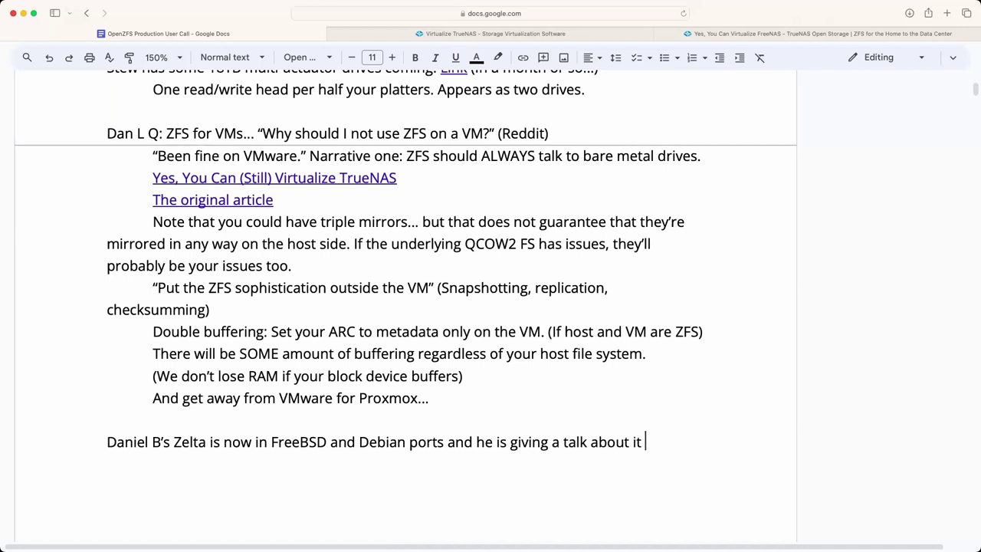
pyautogui.write('bef')
pyautogui.press('BackSpace')
pyautogui.press('BackSpace')
pyautogui.press('BackSpace')
pyautogui.write('at NYTC')
pyautogui.press('BackSpace')
pyautogui.press('BackSpace')
pyautogui.press('BackSpace')
pyautogui.write('YC*BUG toin')
pyautogui.press('BackSpace')
pyautogui.write('toin')
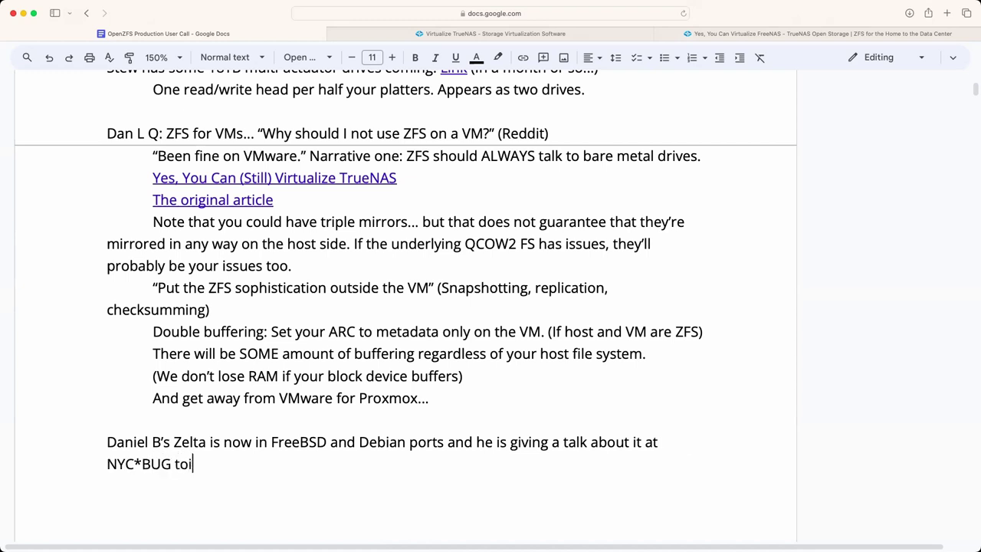
pyautogui.press('BackSpace')
pyautogui.press('BackSpace')
pyautogui.write('night')
pyautogui.write('!')
pyautogui.write(' Following')
pyautogui.press('BackSpace')
pyautogui.press('BackSpace')
pyautogui.press('BackSpace')
pyautogui.write('ed by the full tal')
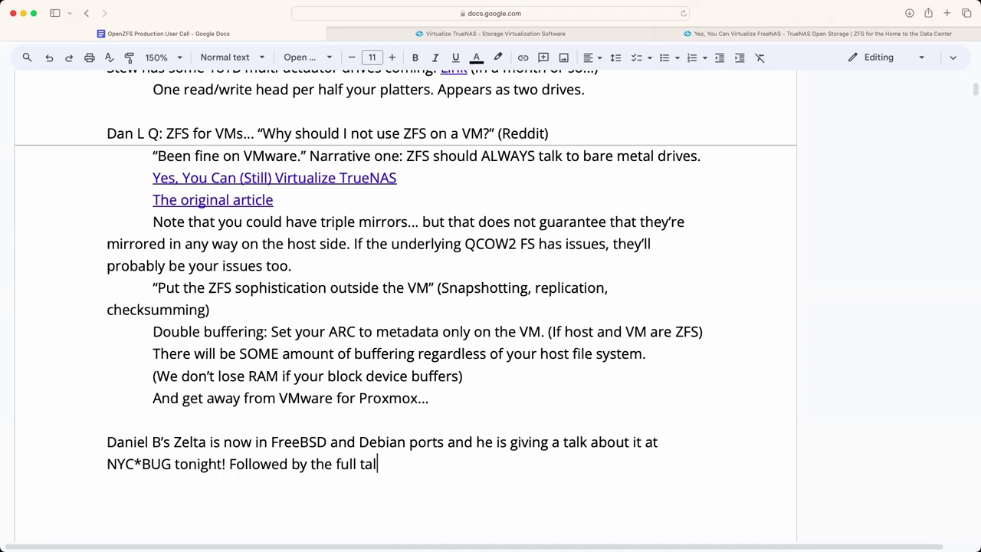
pyautogui.write('k at BSDCan')
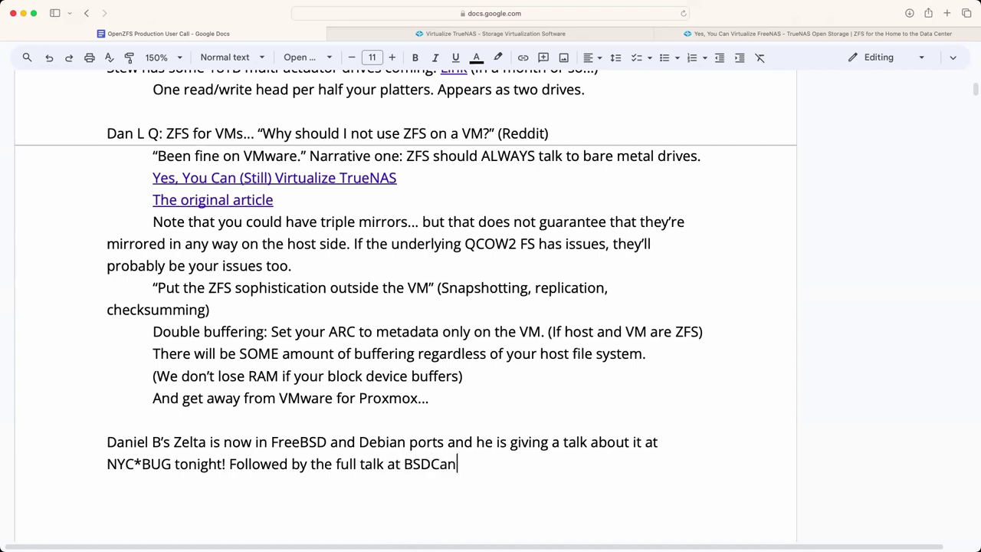
pyautogui.write('.')
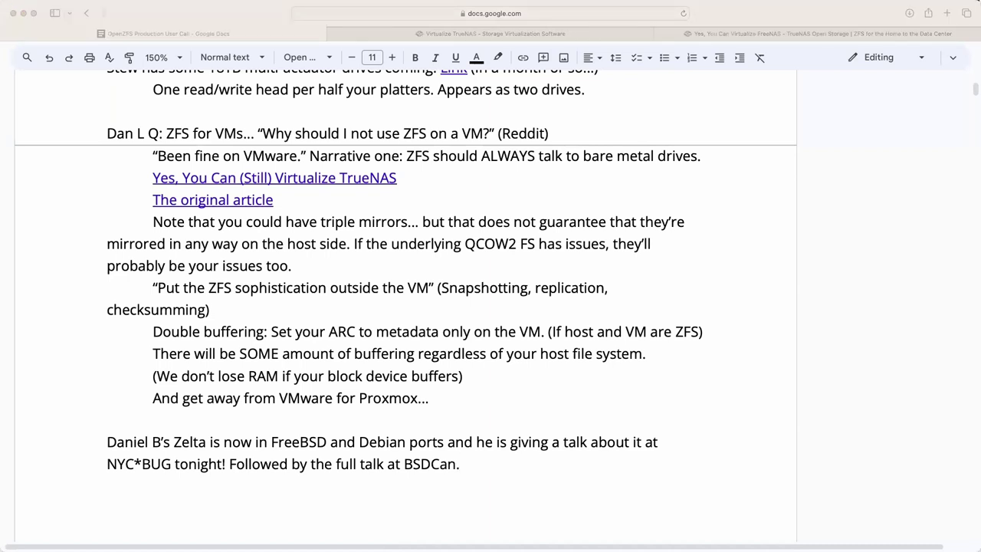
# Step: Link 'Zelta is now in FreeBSD' to the FreshPorts zelta page and open it
pyautogui.click(636, 343)
pyautogui.click(297, 454)
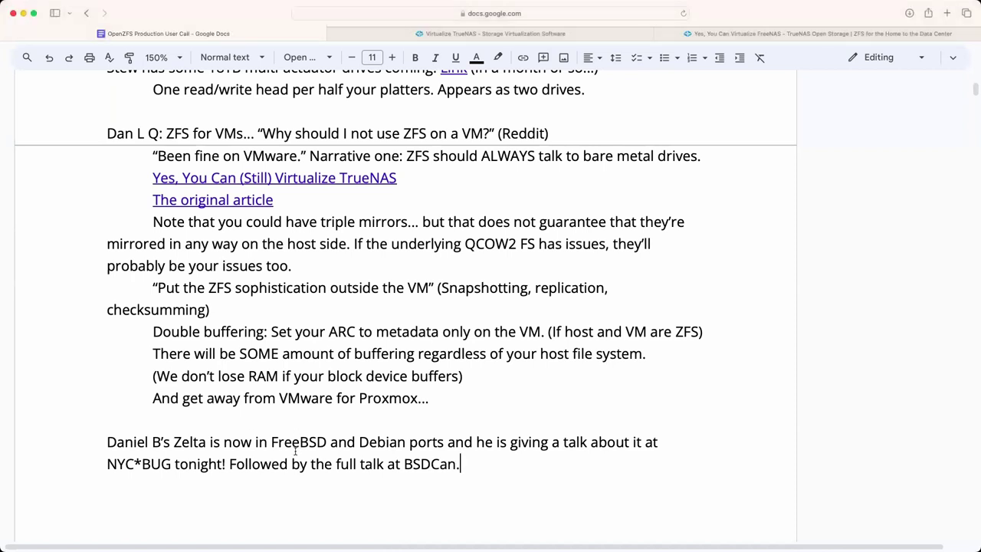
pyautogui.doubleClick(188, 447)
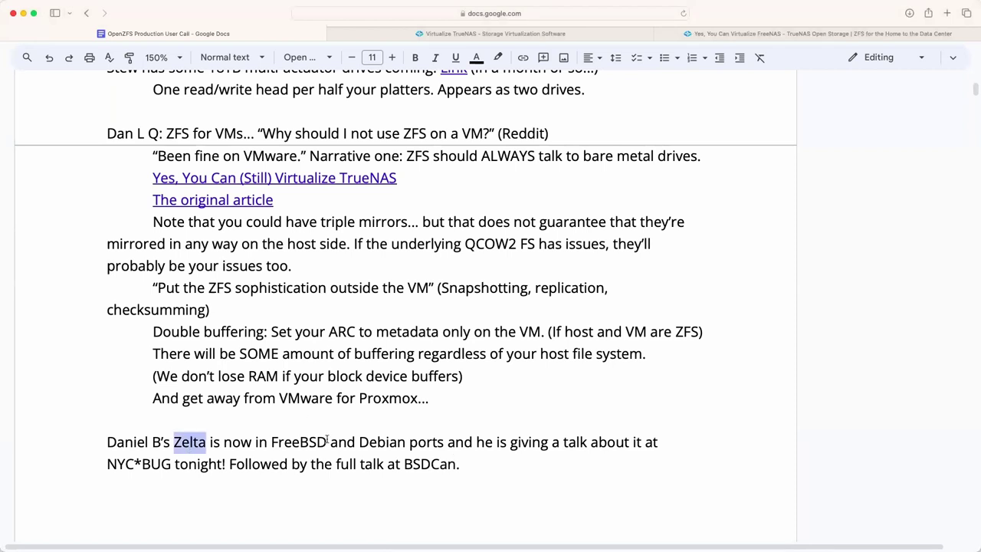
pyautogui.moveTo(327, 442); pyautogui.dragTo(175, 442)
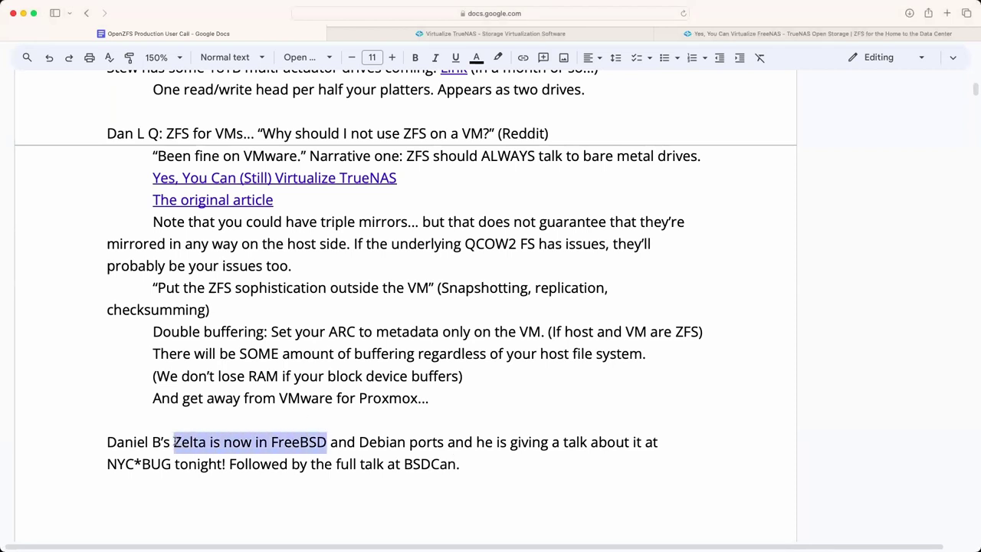
pyautogui.press('super+k')
pyautogui.press('super+v')
pyautogui.press('Return')
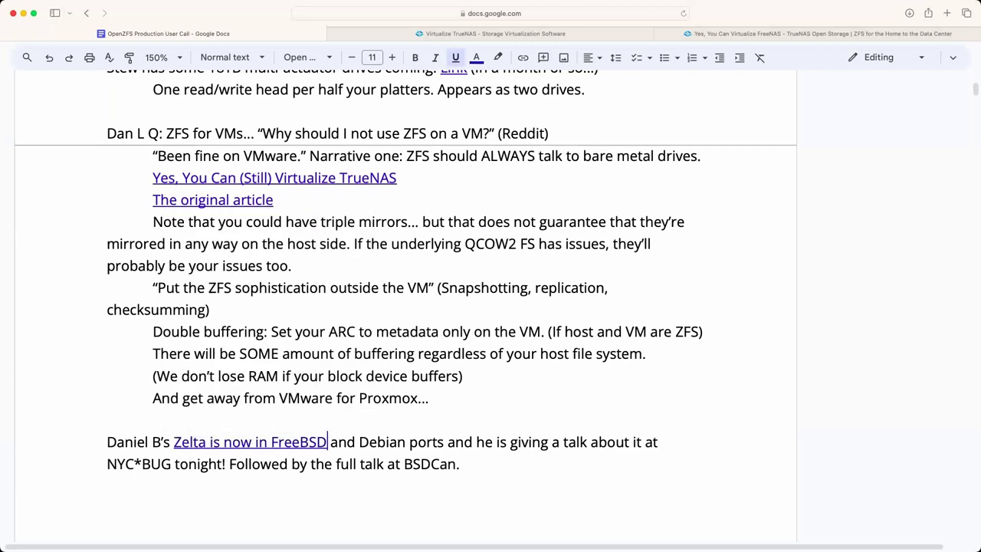
pyautogui.moveTo(230, 444)
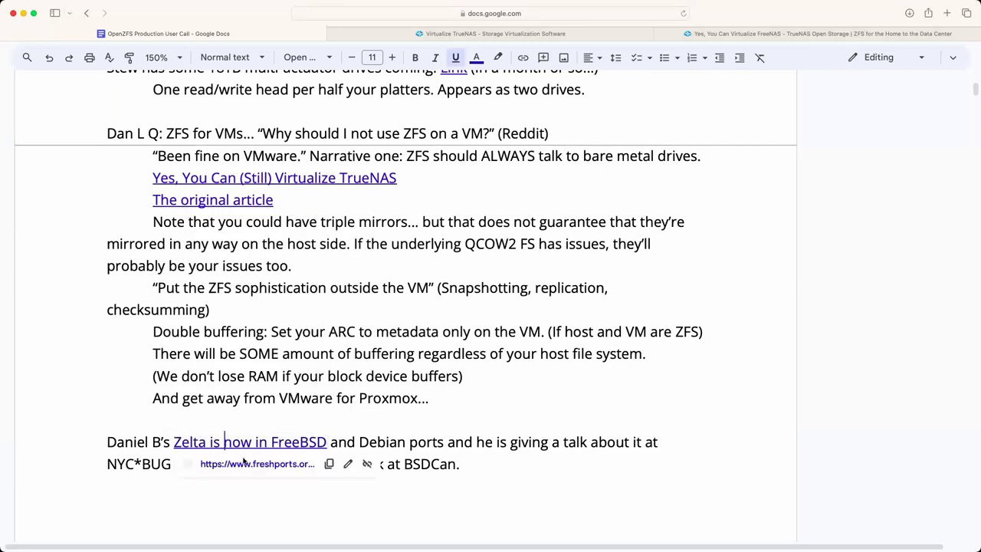
pyautogui.click(246, 464)
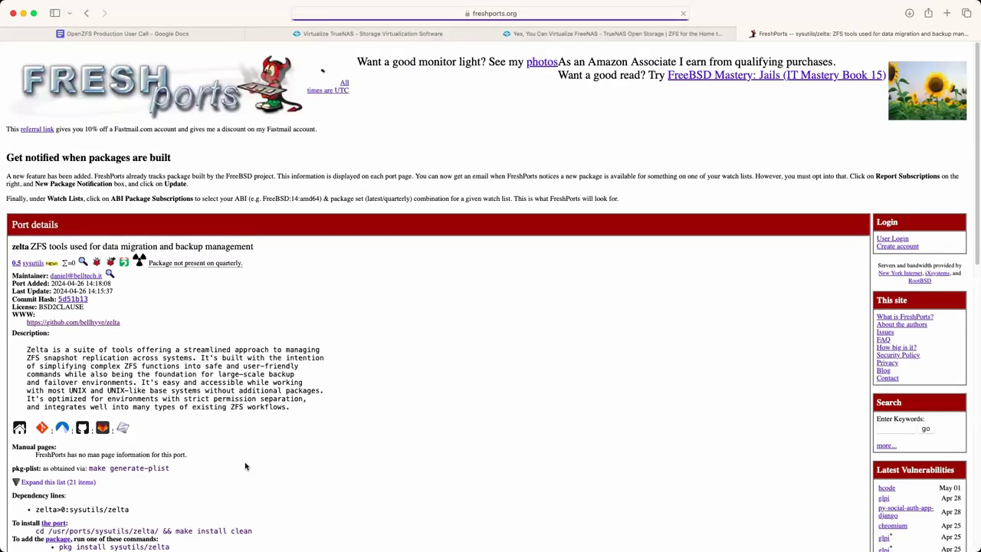
# Step: Zoom in on the FreshPorts zelta page and scroll down through its details and commit history
pyautogui.press('super+equal')
pyautogui.press('super+equal')
pyautogui.press('super+equal')
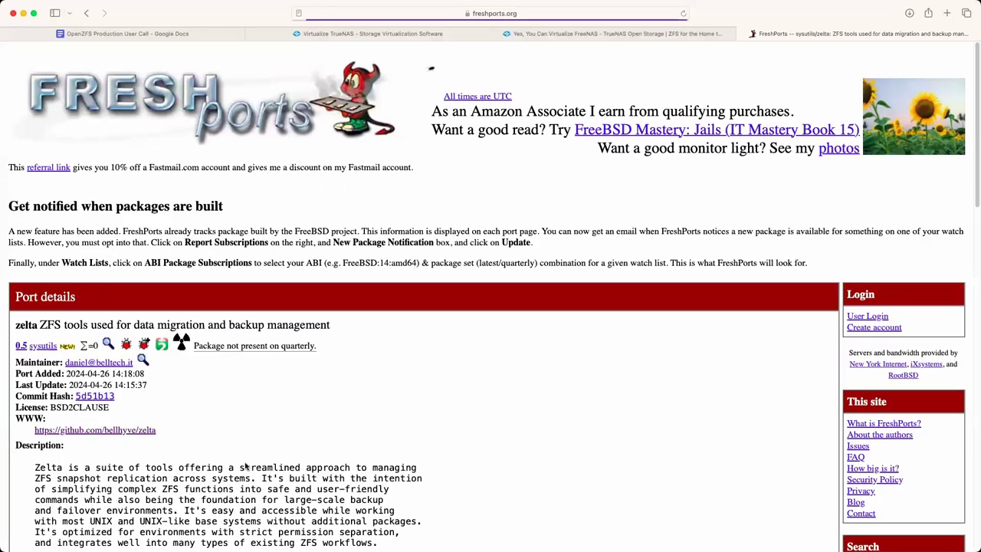
pyautogui.scroll(-7, 245, 465)
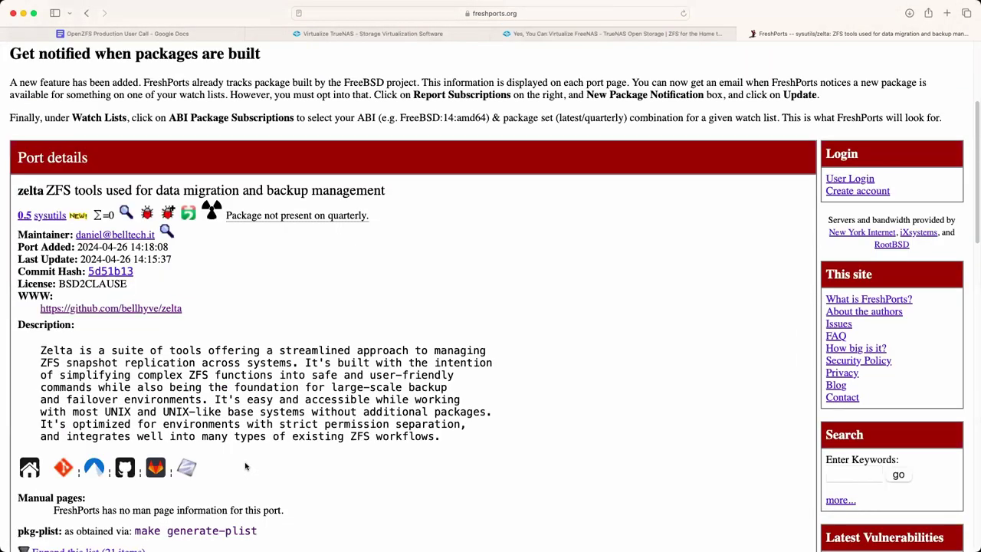
pyautogui.scroll(-1, 246, 464)
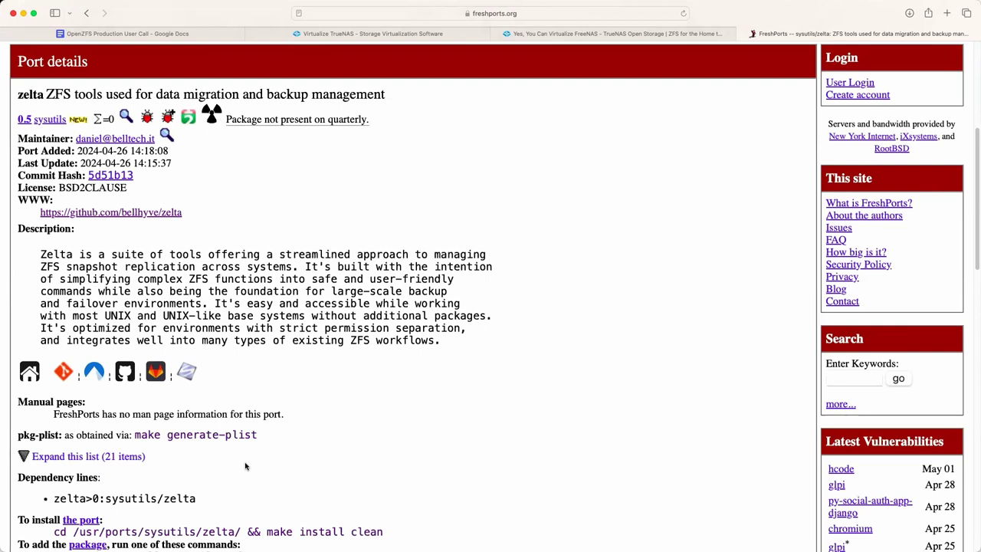
pyautogui.scroll(-6, 245, 466)
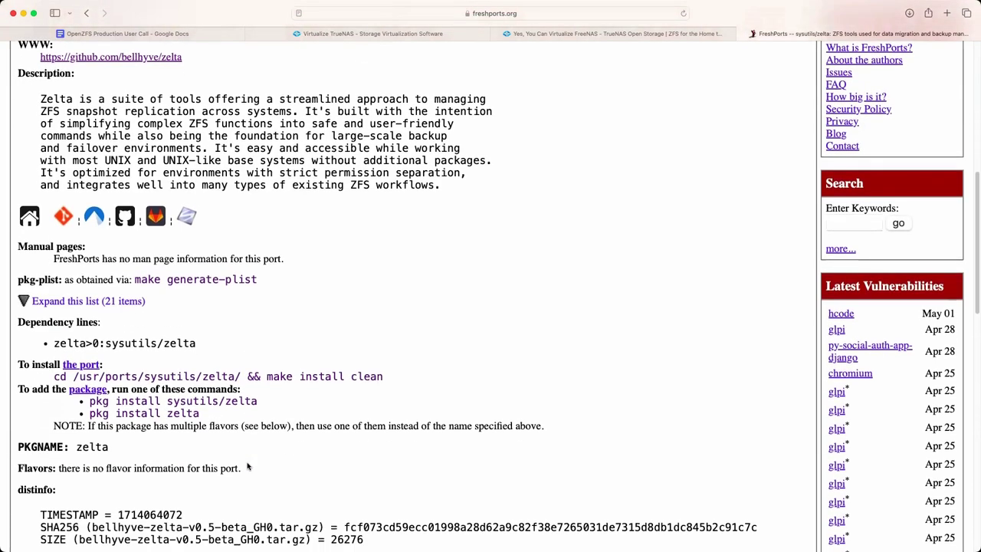
pyautogui.scroll(-8, 247, 466)
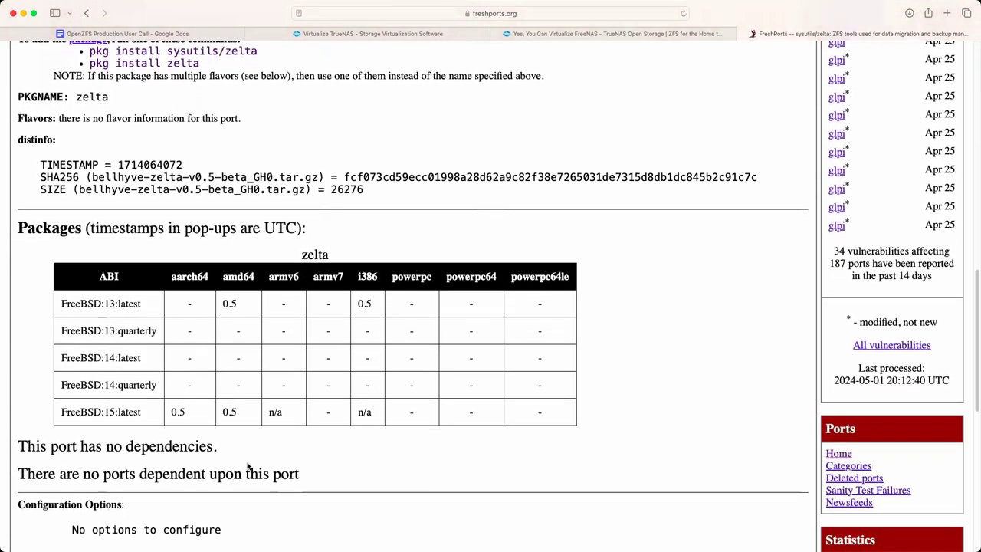
pyautogui.scroll(-2, 247, 466)
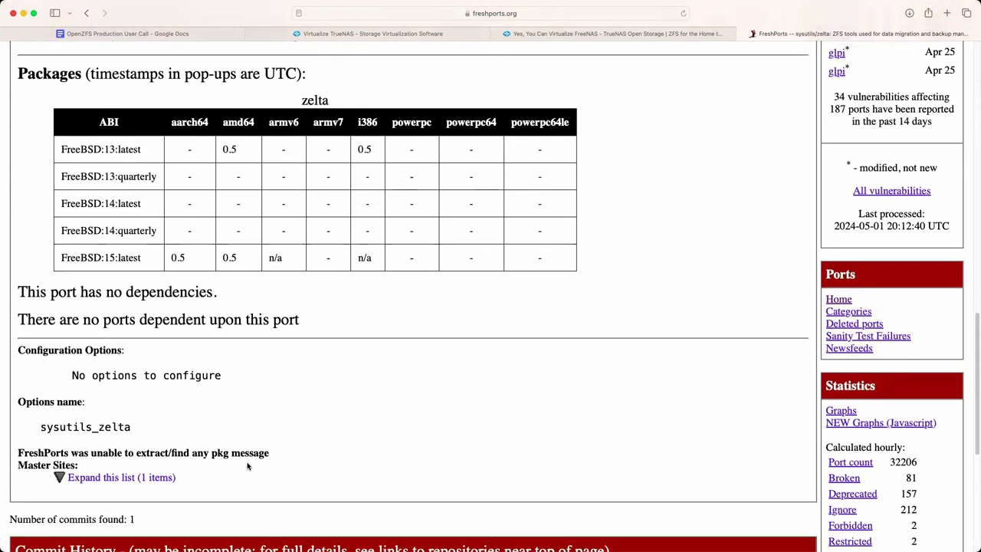
pyautogui.scroll(-1, 246, 466)
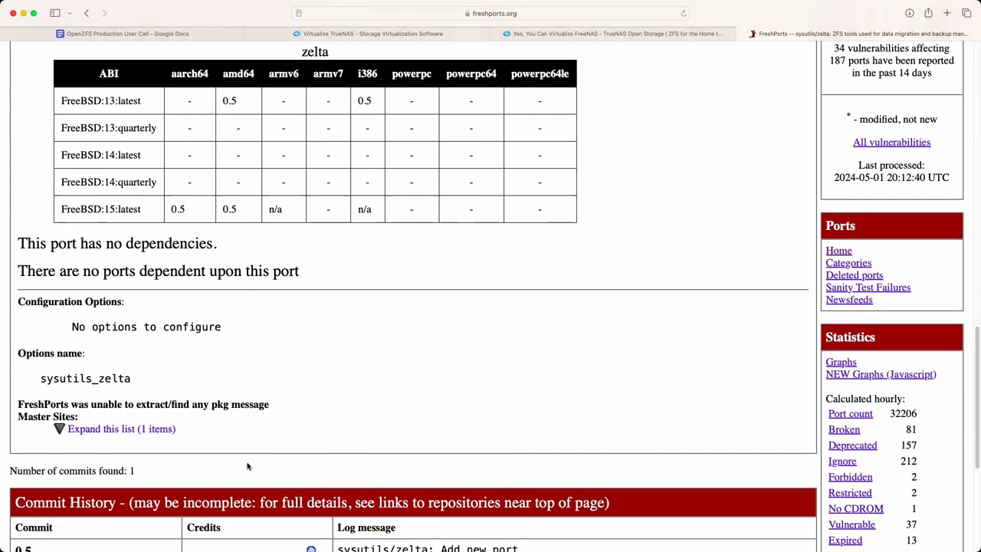
pyautogui.scroll(-1, 246, 466)
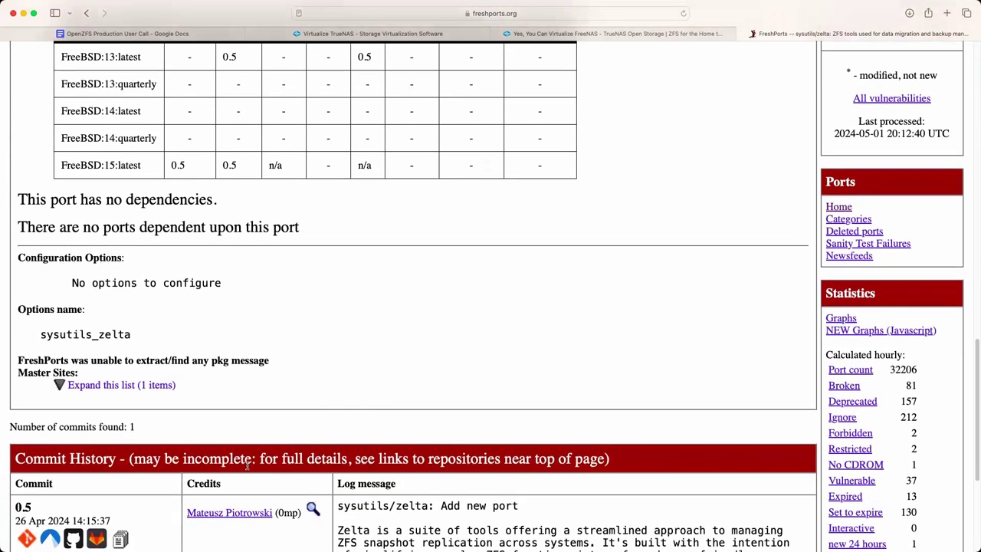
pyautogui.scroll(-4, 246, 466)
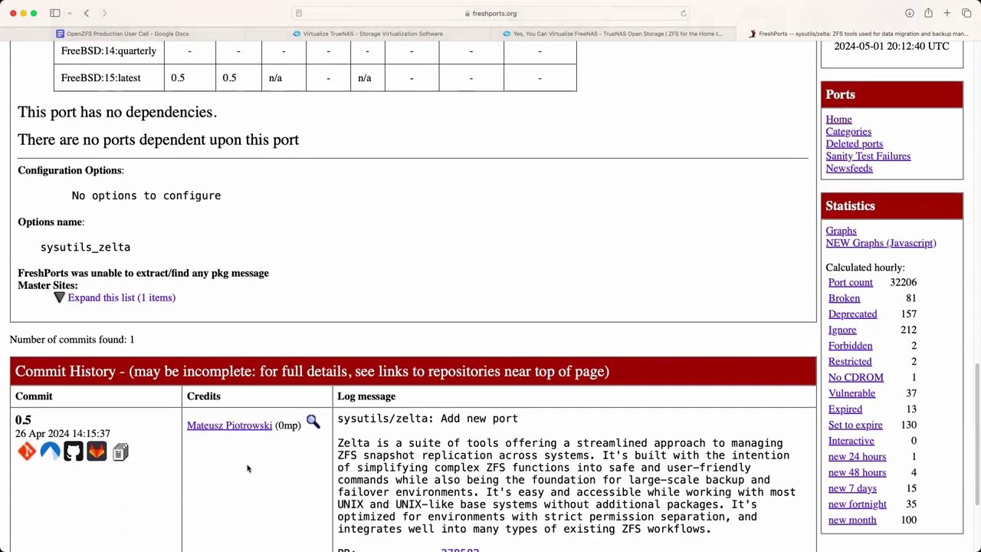
pyautogui.scroll(-2, 246, 468)
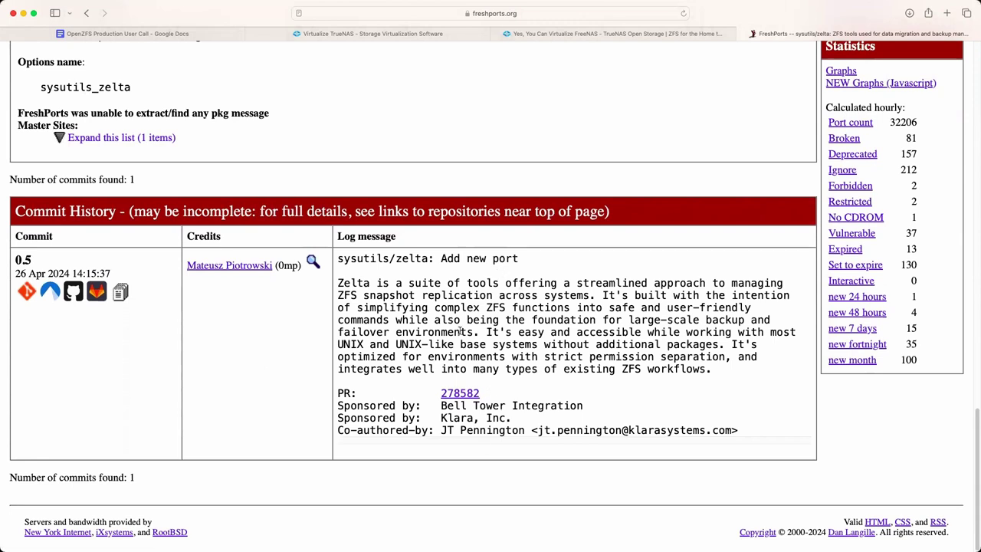
# Step: Return to the top and open the 'Blatant self interest – monitor light' blog post
pyautogui.press('Home')
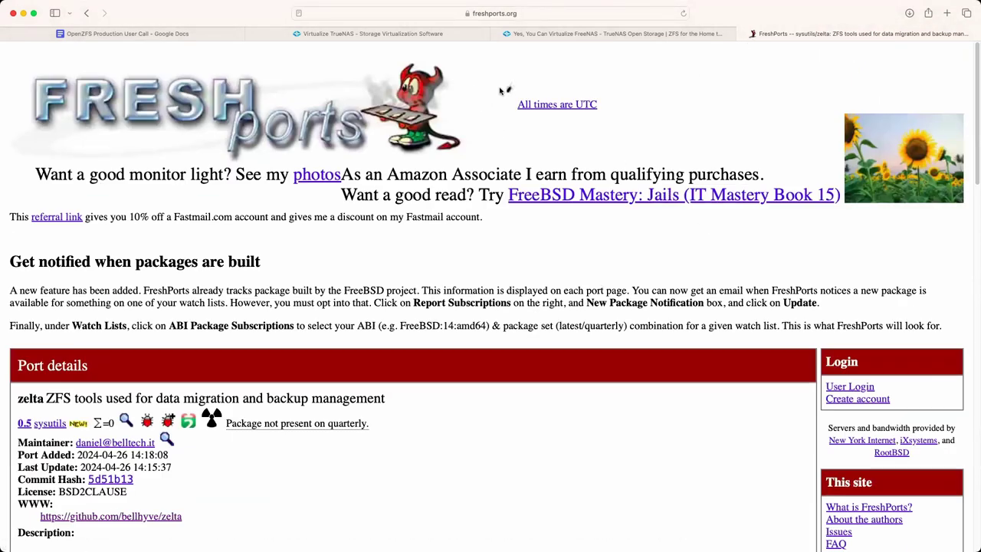
pyautogui.click(340, 176)
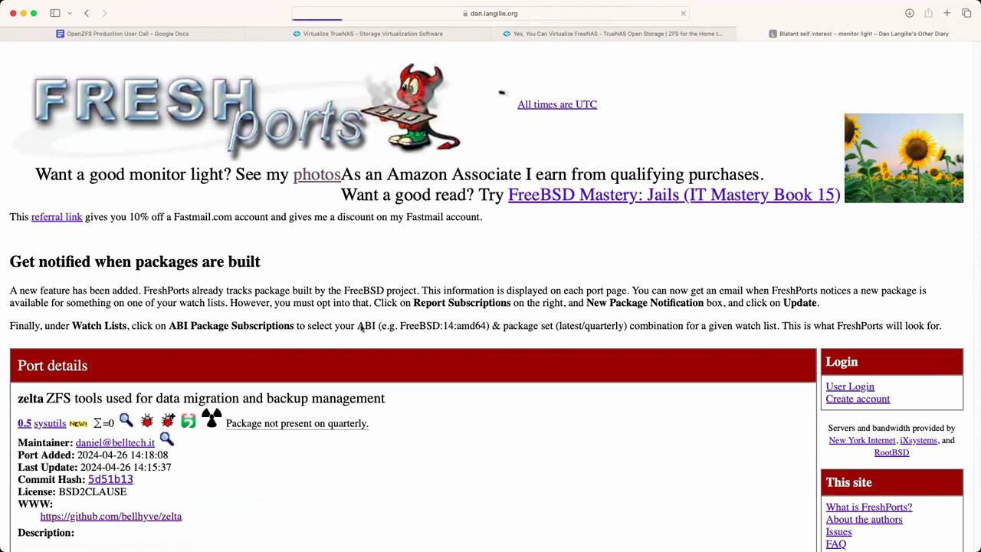
pyautogui.scroll(-5, 361, 328)
pyautogui.scroll(-12, 361, 328)
pyautogui.scroll(-5, 361, 328)
pyautogui.scroll(20, 565, 342)
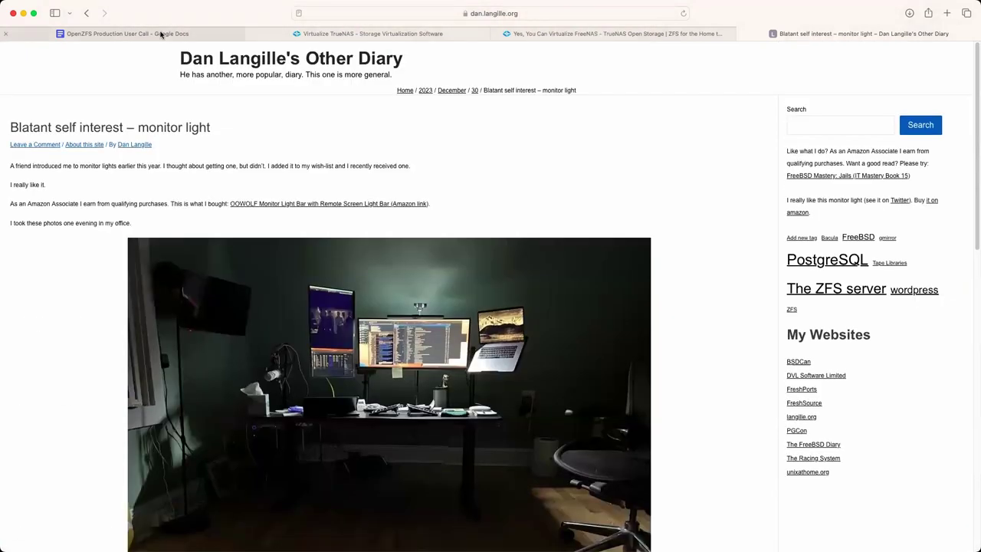
# Step: Return to the call minutes and place the cursor on the empty line below the Zelta paragraph
pyautogui.click(160, 33)
pyautogui.scroll(-1, 712, 309)
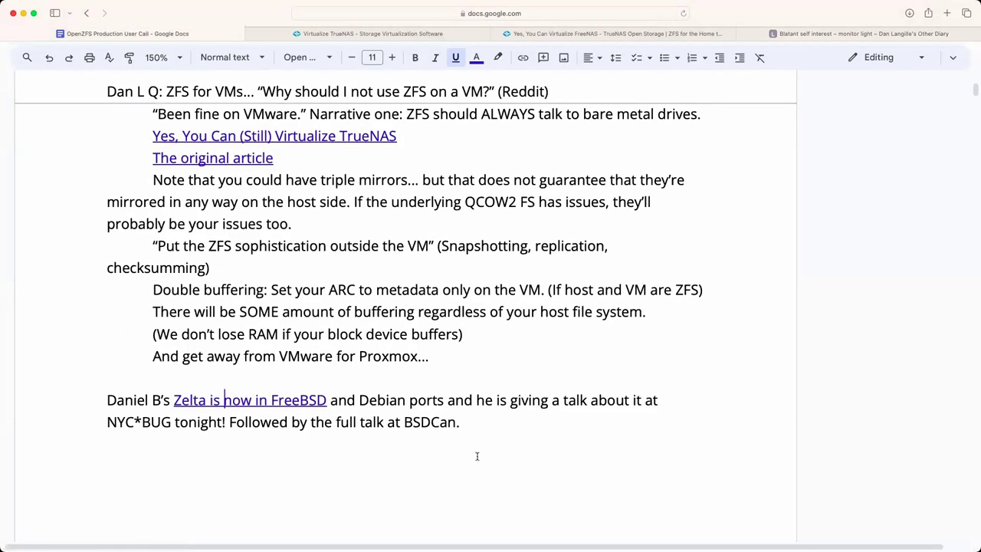
pyautogui.click(417, 450)
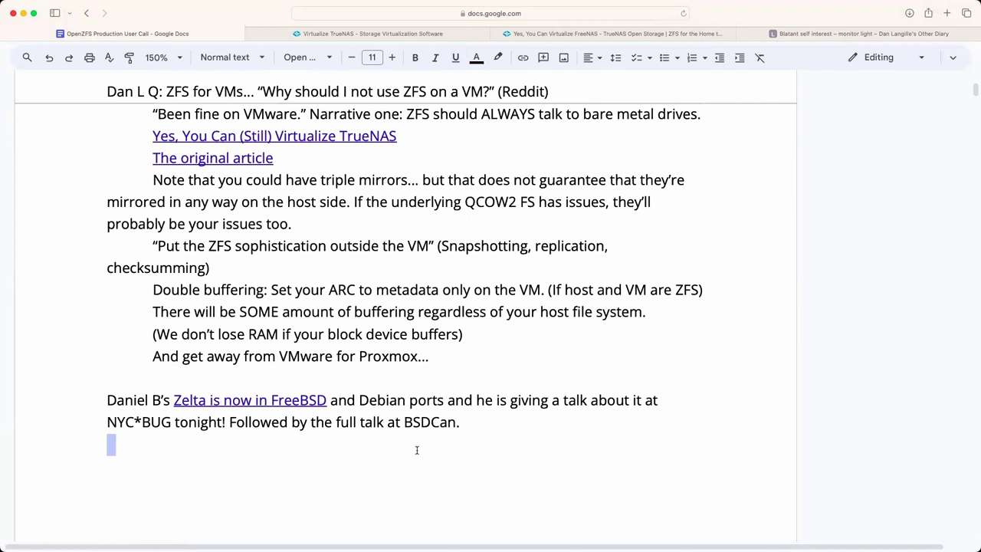
pyautogui.click(417, 450)
pyautogui.press('super+Tab')
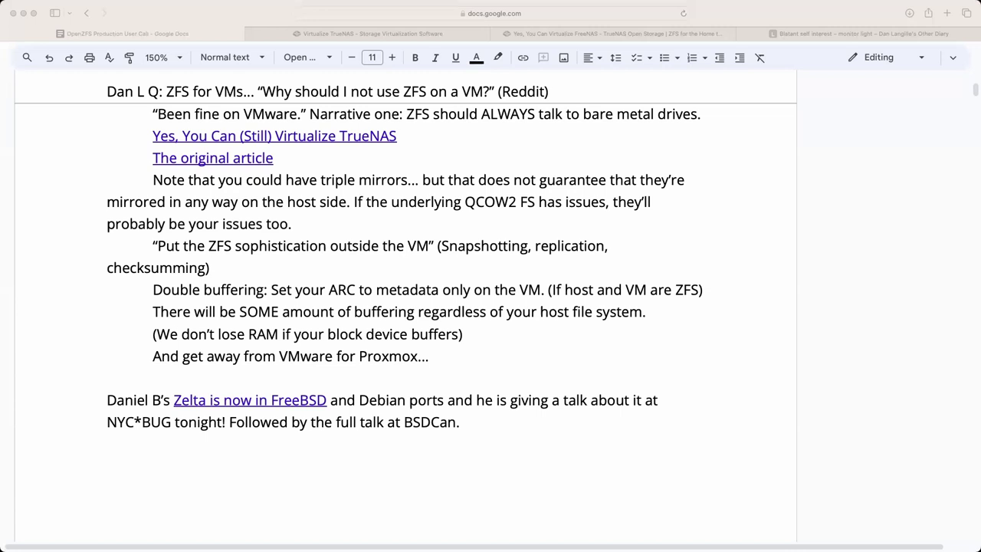
# Step: Mark the Debian ports claim as uncertain by adding '(?)' after Debian
pyautogui.click(460, 277)
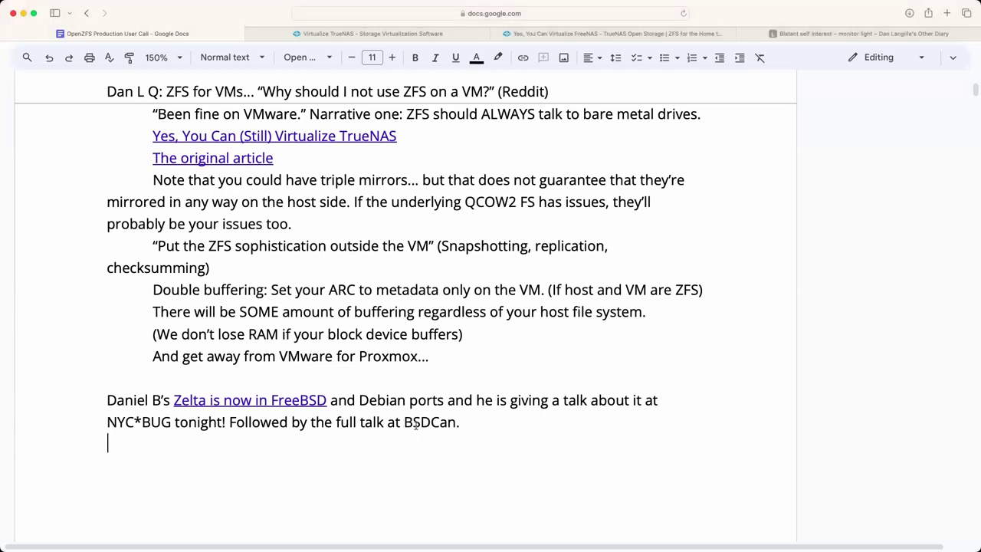
pyautogui.click(404, 396)
pyautogui.write('(?)')
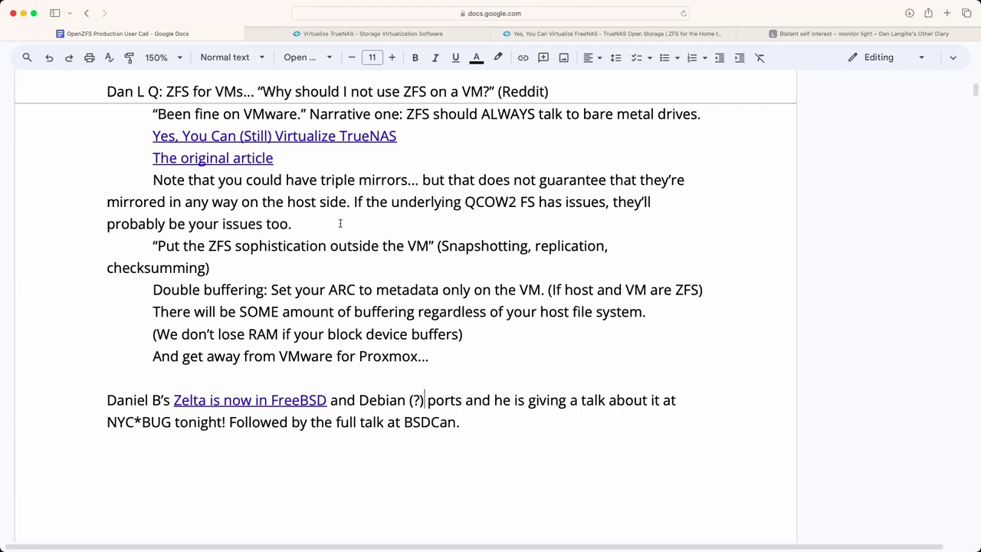
# Step: Append 'Now supports bookmarks!' to the end of the Zelta paragraph
pyautogui.click(492, 415)
pyautogui.write('Now su')
pyautogui.write('ppo')
pyautogui.press('BackSpace')
pyautogui.write('ports book')
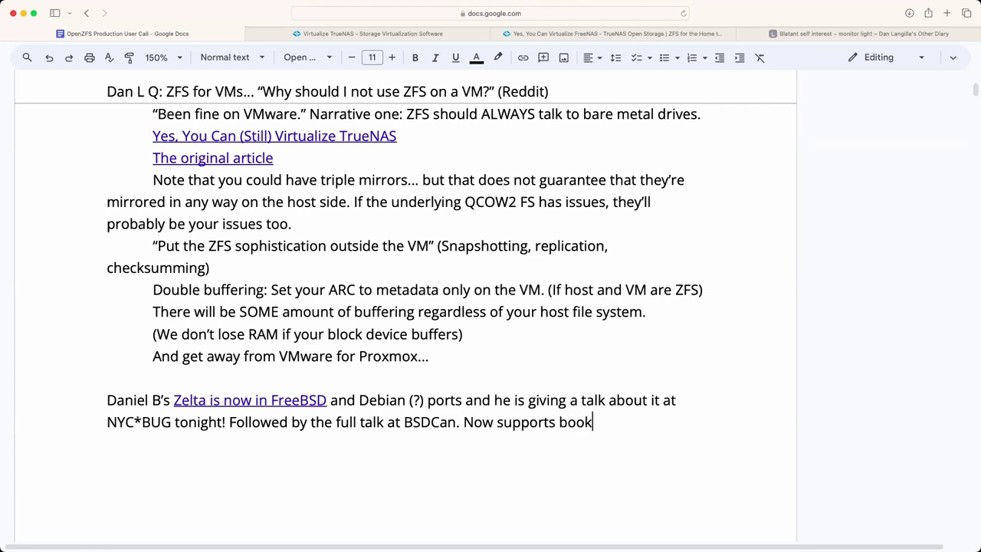
pyautogui.write('marks!')
pyautogui.press('Left')
pyautogui.press('Left')
pyautogui.press('Left')
pyautogui.press('Left')
pyautogui.press('Left')
pyautogui.press('Left')
pyautogui.press('Left')
pyautogui.press('Left')
pyautogui.press('Left')
pyautogui.press('Left')
pyautogui.press('Left')
pyautogui.press('Left')
pyautogui.press('Left')
pyautogui.press('Left')
pyautogui.press('Left')
pyautogui.press('Left')
pyautogui.press('Left')
pyautogui.press('Left')
pyautogui.press('Left')
pyautogui.press('Left')
pyautogui.press('Left')
pyautogui.press('Left')
pyautogui.press('Left')
# Step: Move 'Now supports bookmarks!' onto its own indented line and select it
pyautogui.press('BackSpace')
pyautogui.press('shift+super+Right')
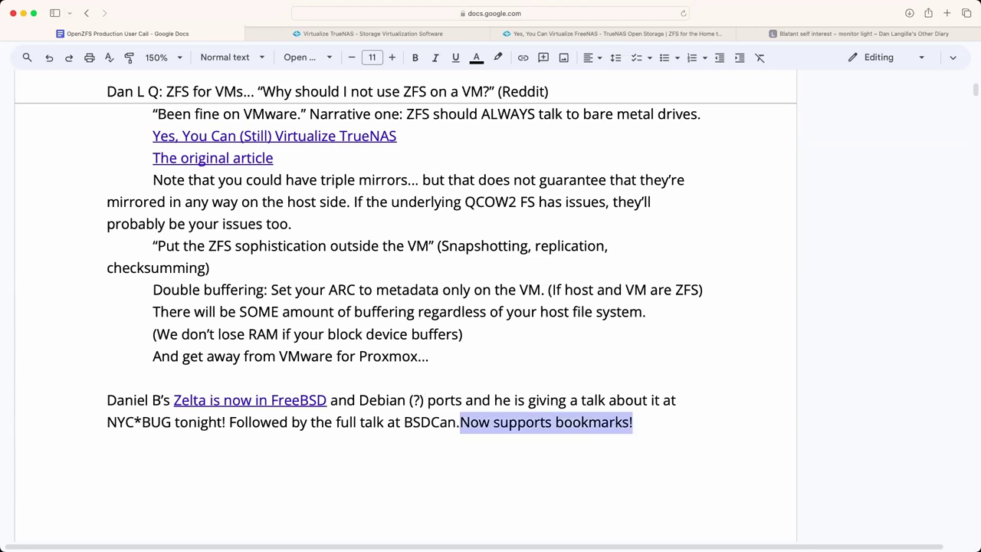
pyautogui.press('Left')
pyautogui.press('Return')
pyautogui.press('Tab')
pyautogui.press('shift+super+Right')
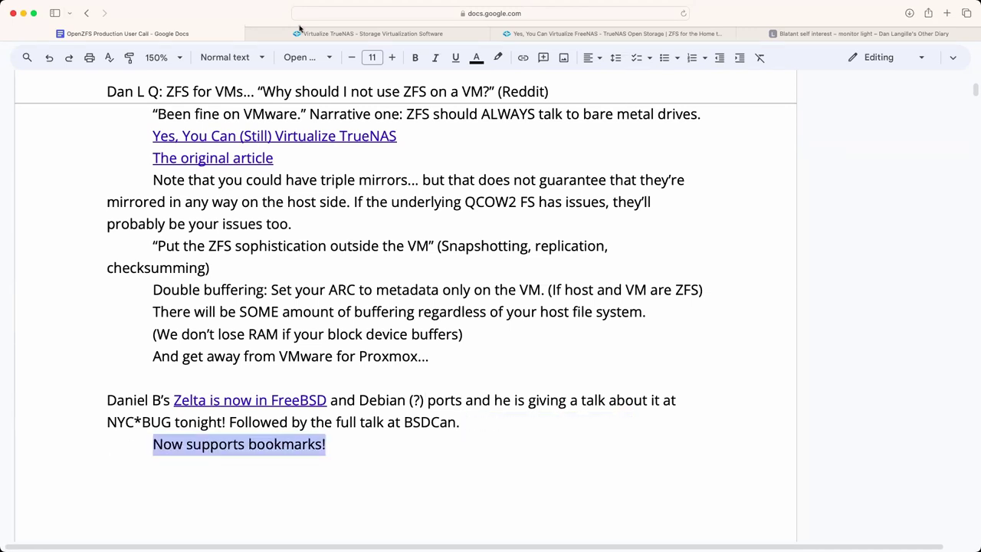
# Step: Enlarge the sentence to font size 20 and colour it red
pyautogui.click(391, 58)
pyautogui.click(391, 59)
pyautogui.click(391, 59)
pyautogui.click(391, 58)
pyautogui.click(391, 58)
pyautogui.click(391, 58)
pyautogui.click(391, 58)
pyautogui.click(391, 58)
pyautogui.click(391, 58)
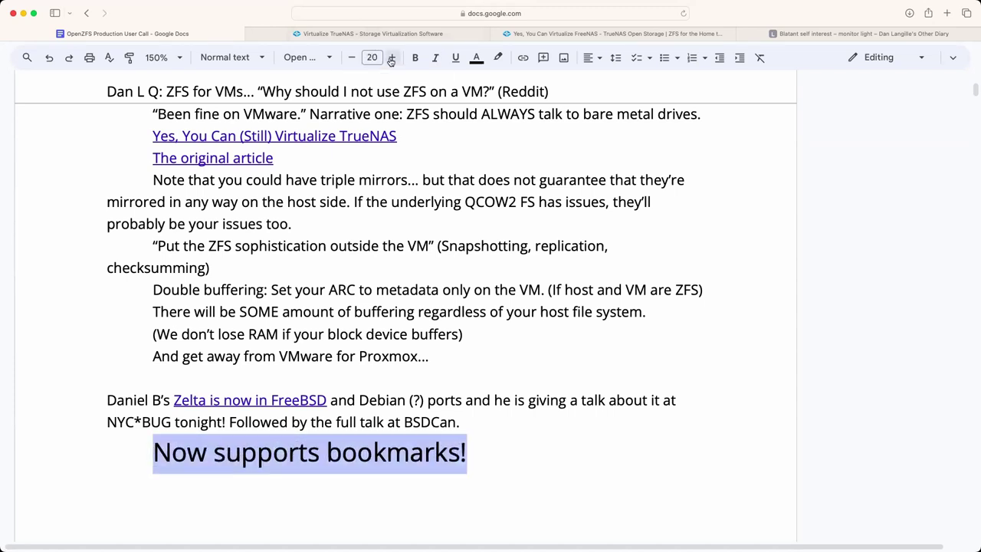
pyautogui.click(476, 59)
pyautogui.click(492, 99)
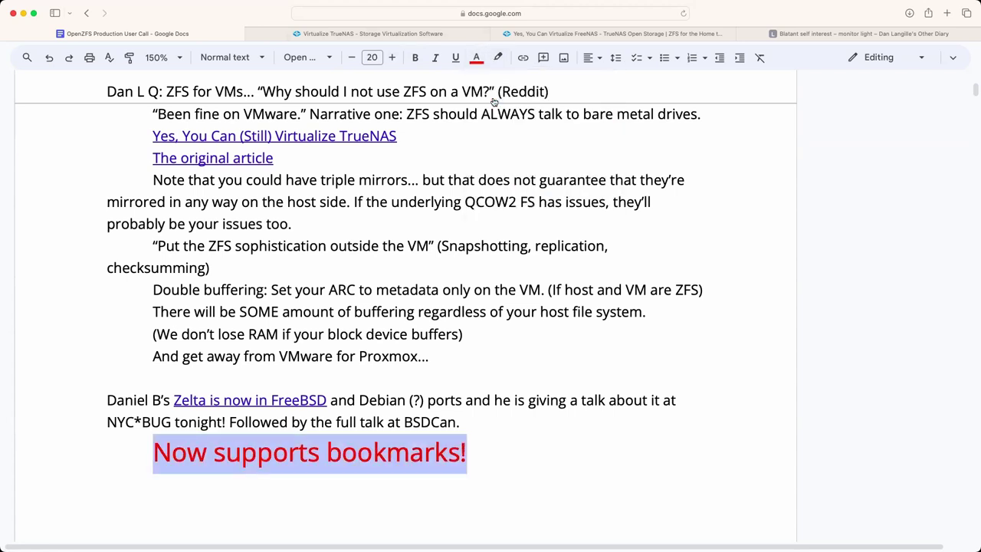
pyautogui.click(523, 479)
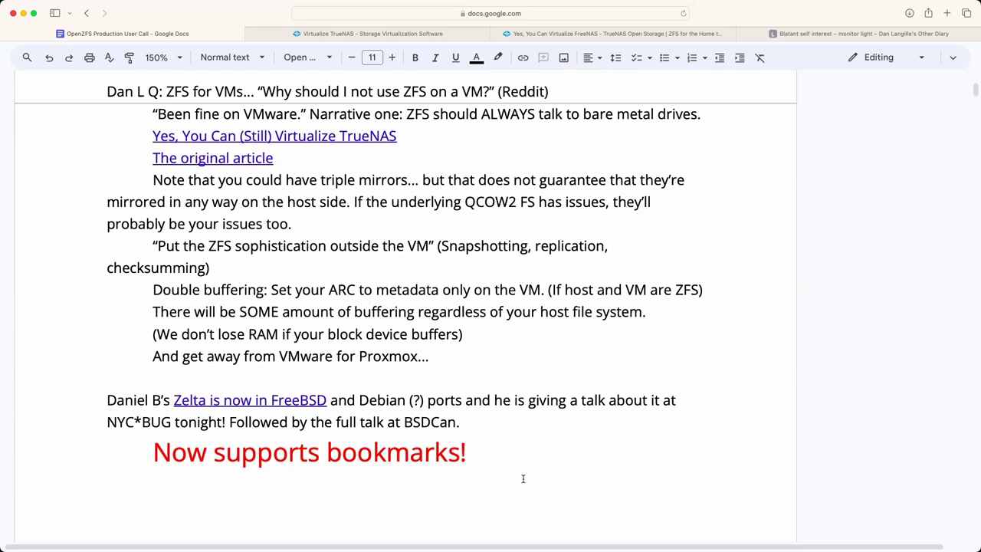
# Step: Type an indented 'Idea:' note about leaving an “on the way out” bookmark saying “this backup host was here”
pyautogui.press('Tab')
pyautogui.write('Idea: Leave a bookmark ')
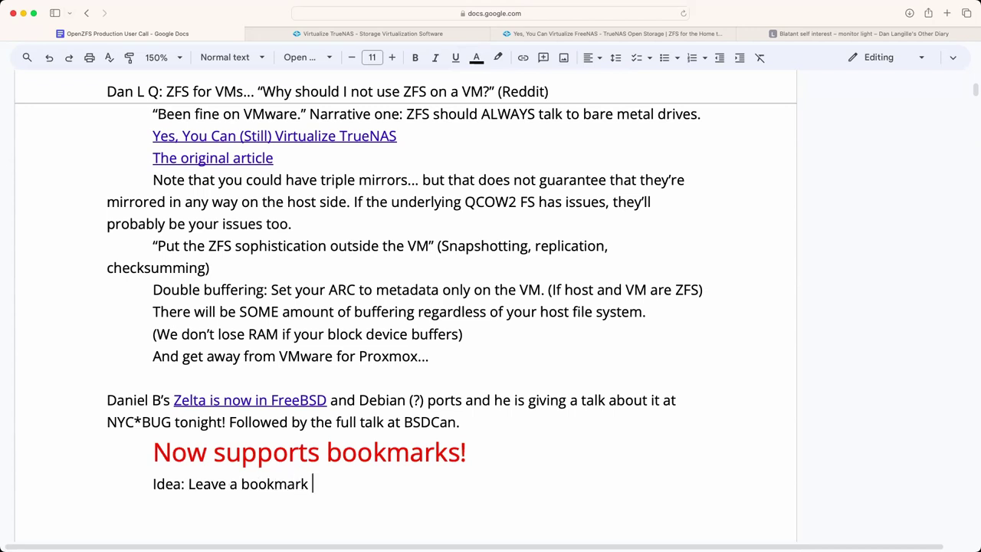
pyautogui.write('whe')
pyautogui.press('BackSpace')
pyautogui.press('BackSpace')
pyautogui.press('BackSpace')
pyautogui.write('"')
pyautogui.write('the way out” ')
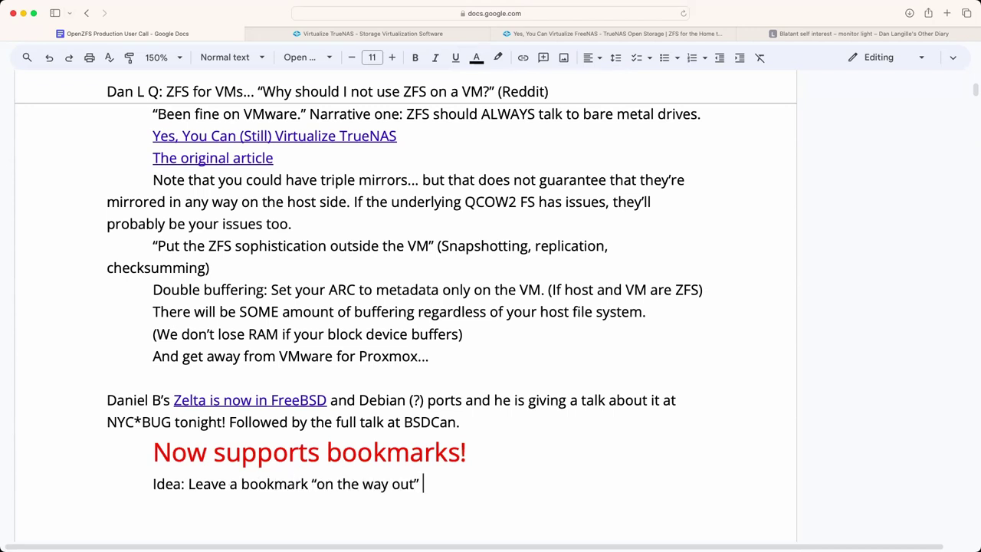
pyautogui.write('with the name')
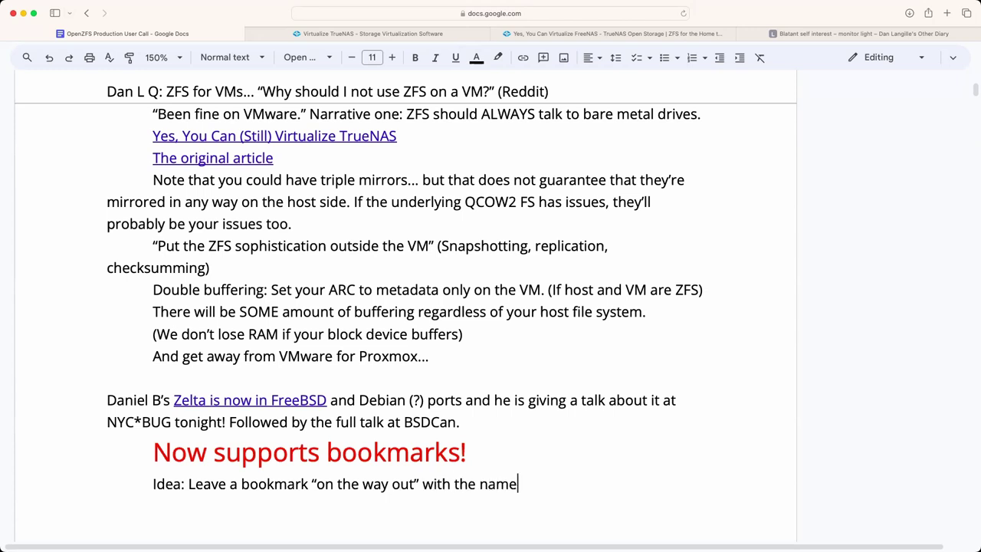
pyautogui.press('BackSpace')
pyautogui.press('BackSpace')
pyautogui.press('BackSpace')
pyautogui.press('BackSpace')
pyautogui.press('BackSpace')
pyautogui.press('BackSpace')
pyautogui.press('BackSpace')
pyautogui.press('BackSpace')
pyautogui.press('BackSpace')
pyautogui.press('BackSpace')
pyautogui.press('BackSpace')
pyautogui.press('BackSpace')
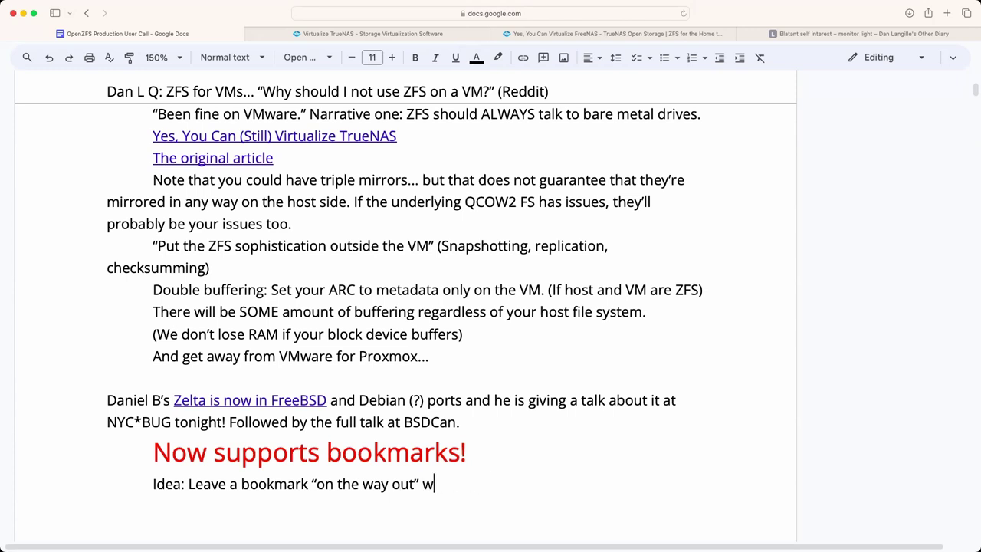
pyautogui.press('BackSpace')
pyautogui.write('"this backup host ')
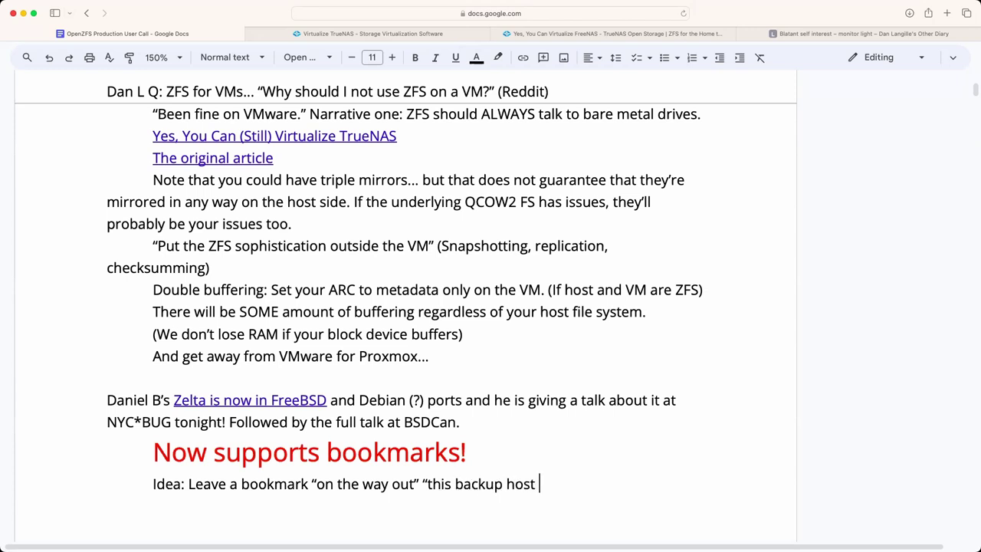
pyautogui.write('wsa he')
pyautogui.press('BackSpace')
pyautogui.press('BackSpace')
pyautogui.press('BackSpace')
pyautogui.press('BackSpace')
pyautogui.press('BackSpace')
pyautogui.write('as hear')
pyautogui.press('BackSpace')
pyautogui.press('BackSpace')
pyautogui.write('e')
pyautogui.press('BackSpace')
pyautogui.write('re"')
pyautogui.write(' so the ')
pyautogui.write('source knows w')
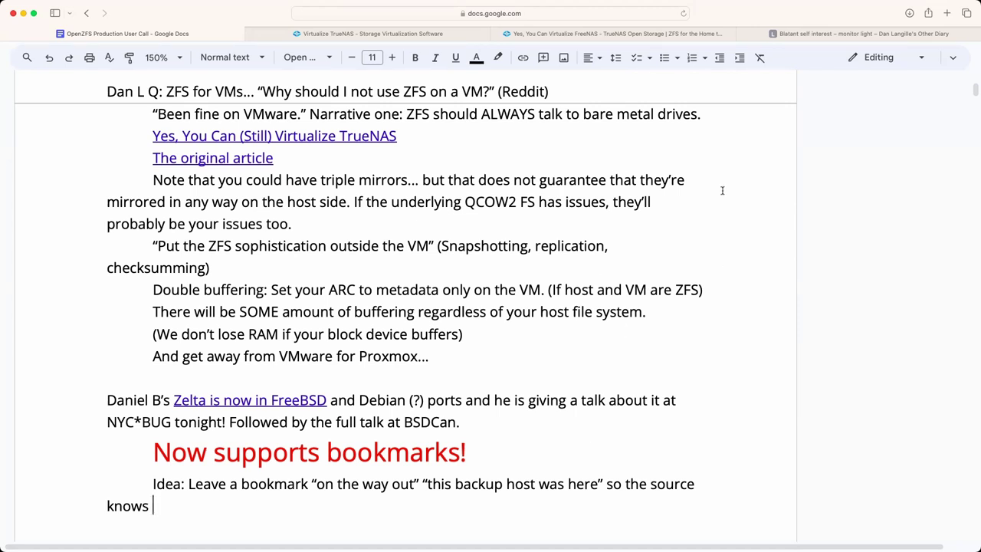
pyautogui.scroll(-1, 479, 513)
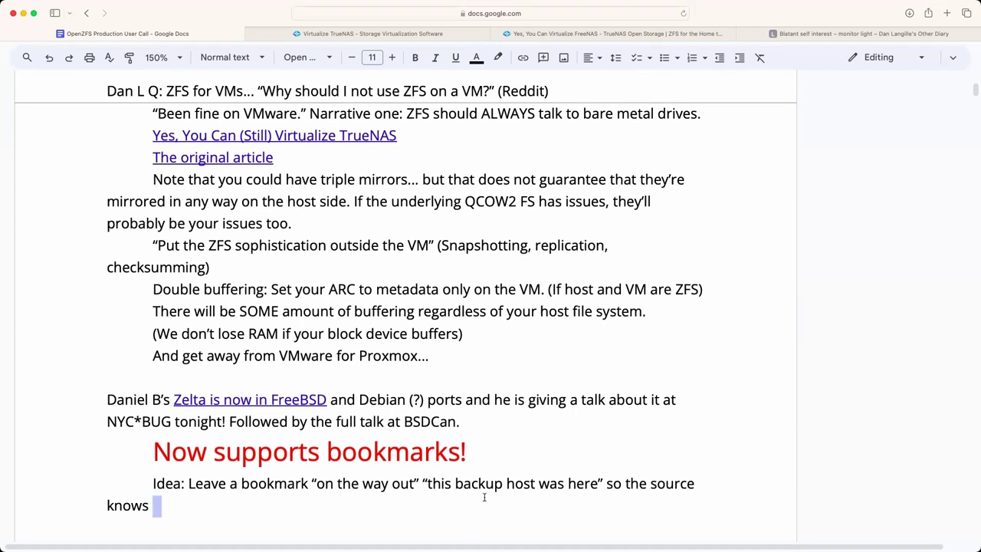
# Step: Add the quote “We'll back you up no matter how bad your ZFS hygiene is.” and fix 'hygene'
pyautogui.press('Left')
pyautogui.write('. "We\'ll back up')
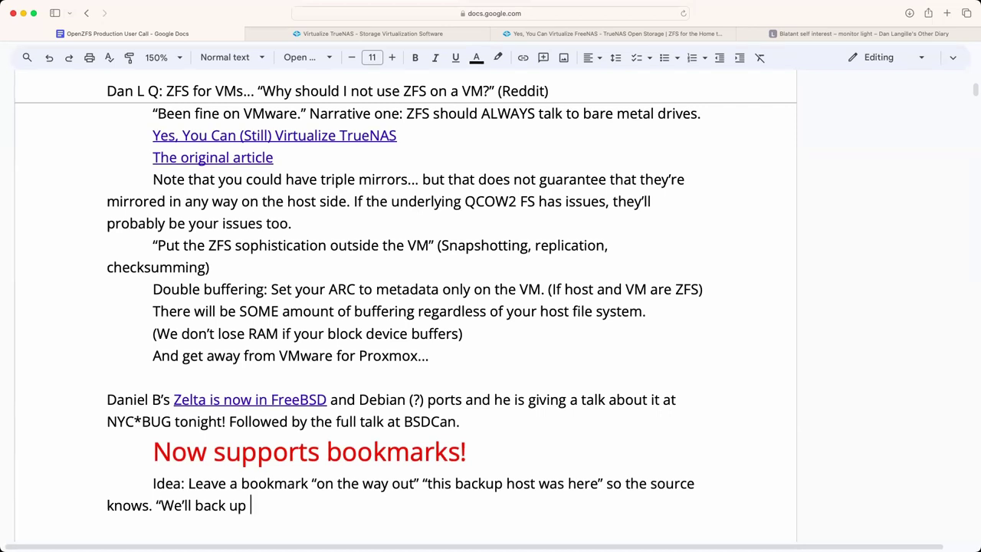
pyautogui.press('BackSpace')
pyautogui.press('BackSpace')
pyautogui.press('BackSpace')
pyautogui.press('BackSpace')
pyautogui.write('yo uu')
pyautogui.press('BackSpace')
pyautogui.press('BackSpace')
pyautogui.press('BackSpace')
pyautogui.write('u ')
pyautogui.write('up no matter ')
pyautogui.write('how bad your ')
pyautogui.write('ZFS hygene i')
pyautogui.write('s."')
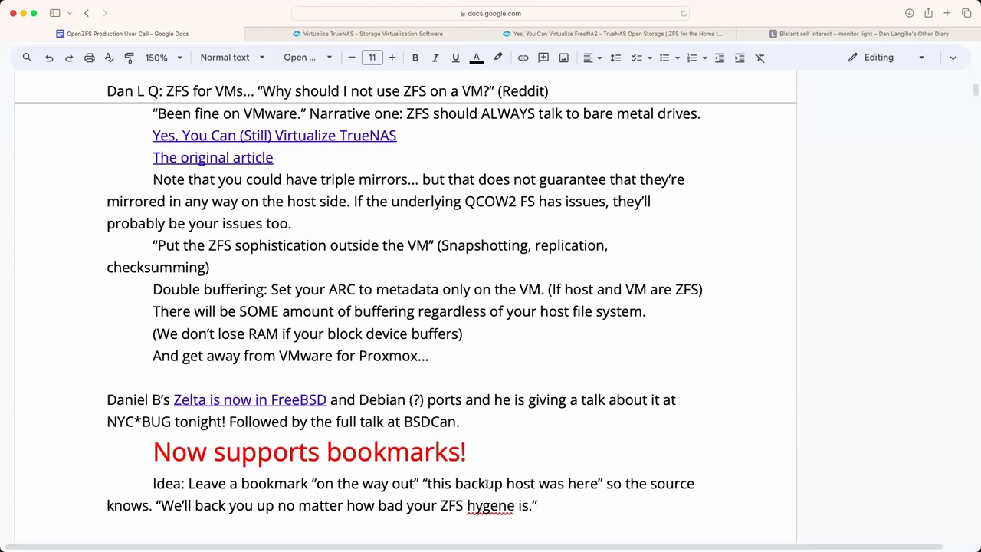
pyautogui.rightClick(490, 505)
pyautogui.moveTo(546, 383)
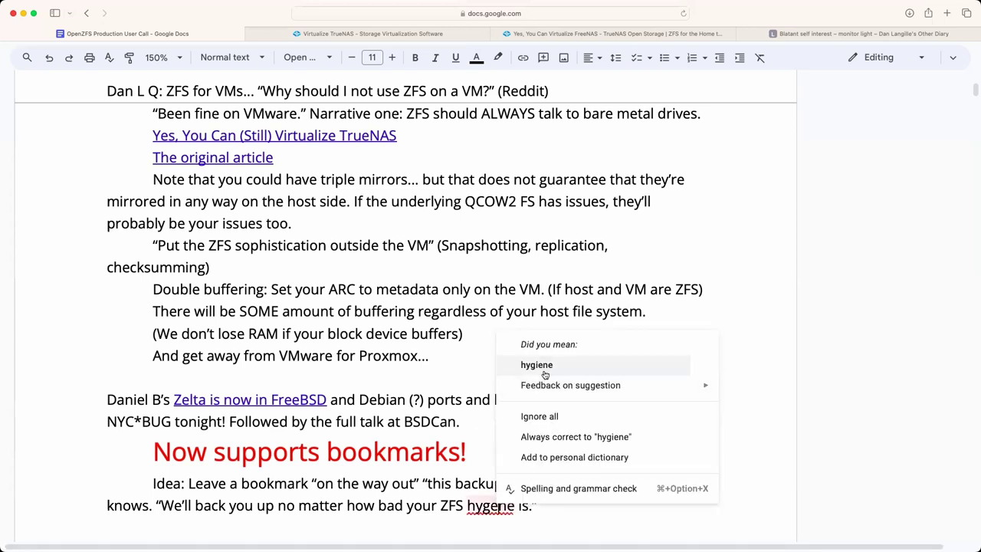
pyautogui.click(541, 367)
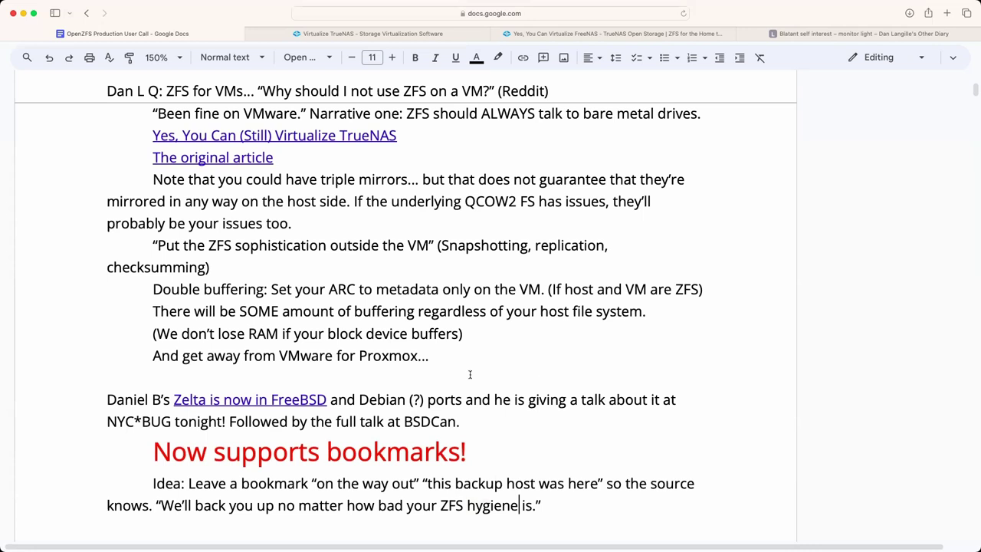
# Step: Insert 'that replication was successful. (Better than a breadcrumb at the POSIX level)' after 'knows'
pyautogui.click(150, 505)
pyautogui.write('...')
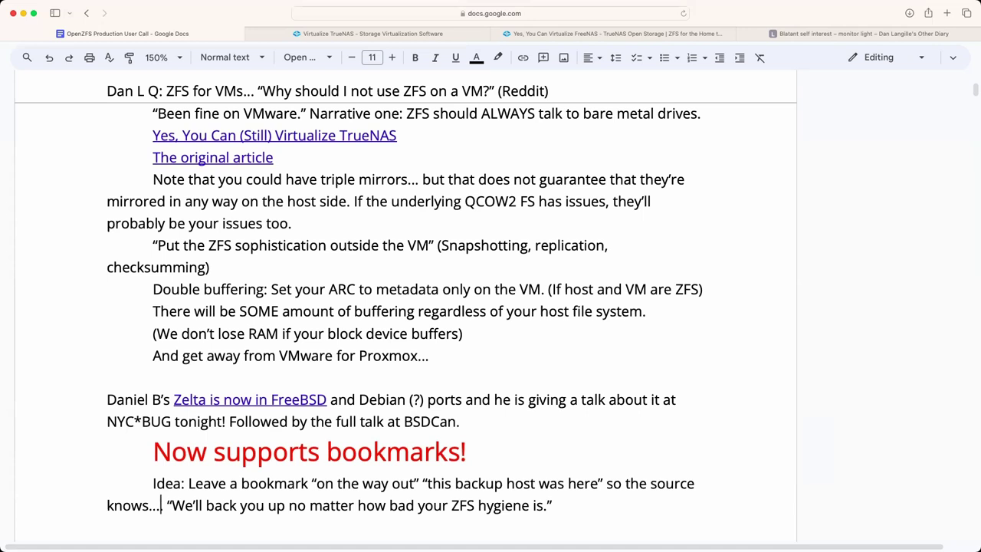
pyautogui.press('BackSpace')
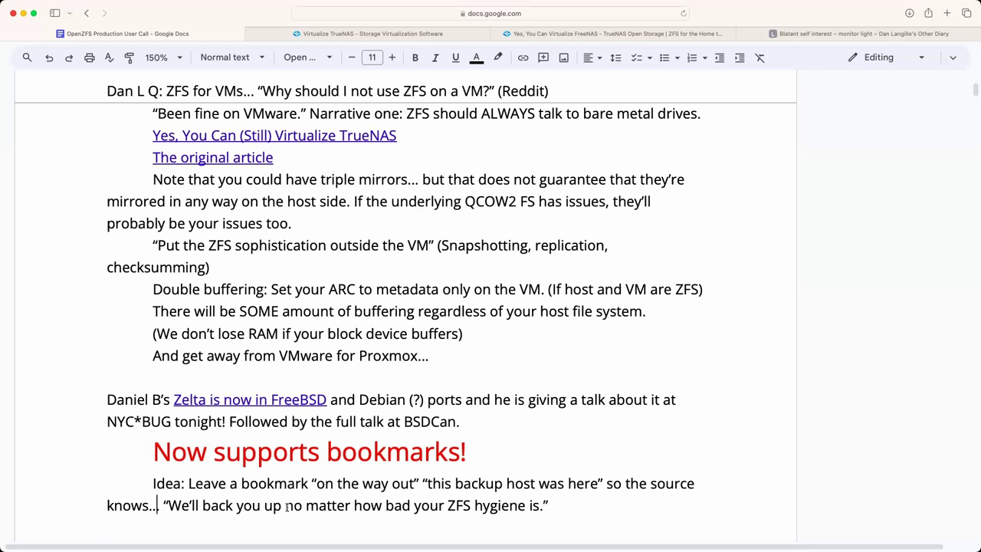
pyautogui.press('super+Right')
pyautogui.scroll(-2, 406, 292)
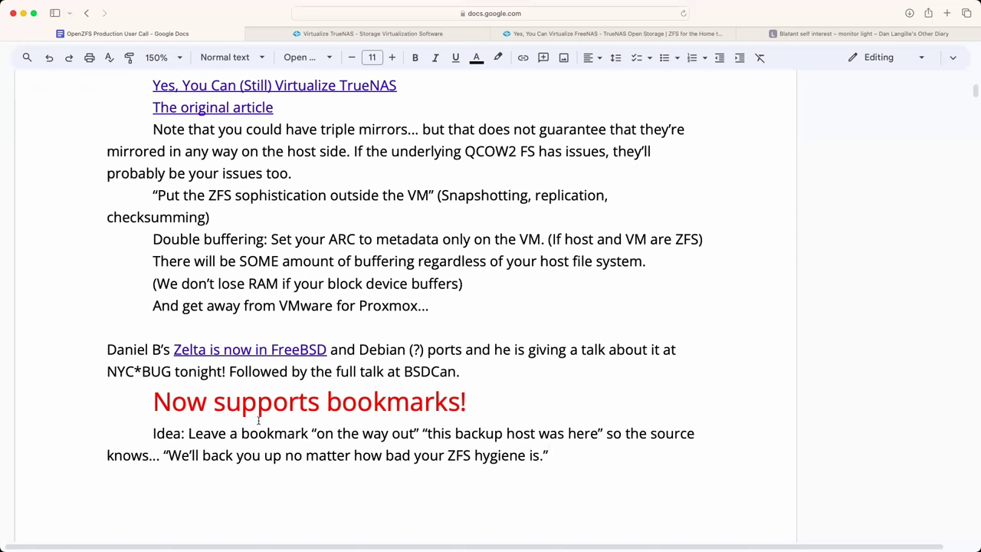
pyautogui.click(162, 455)
pyautogui.press('BackSpace')
pyautogui.press('BackSpace')
pyautogui.press('BackSpace')
pyautogui.press('BackSpace')
pyautogui.write('that replication was suc')
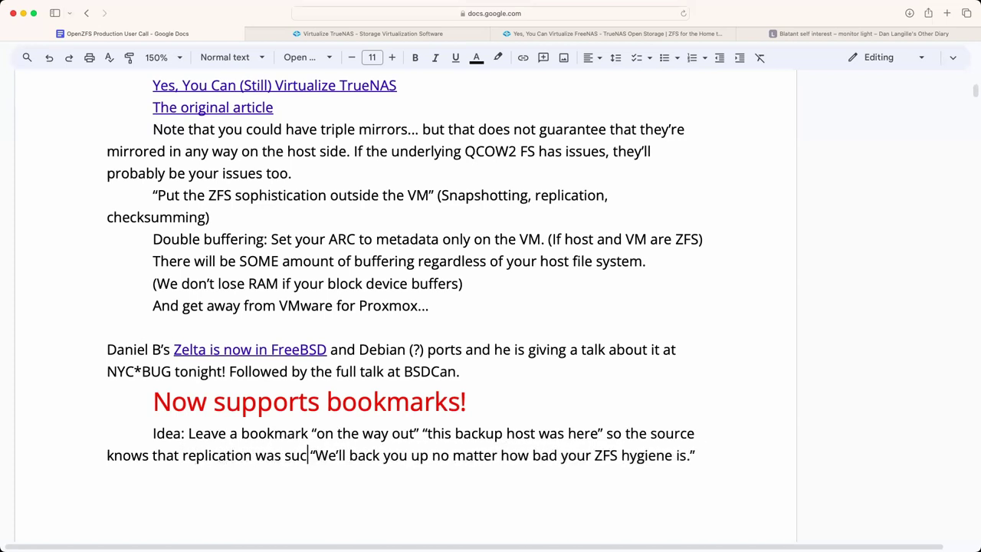
pyautogui.write('cessful.')
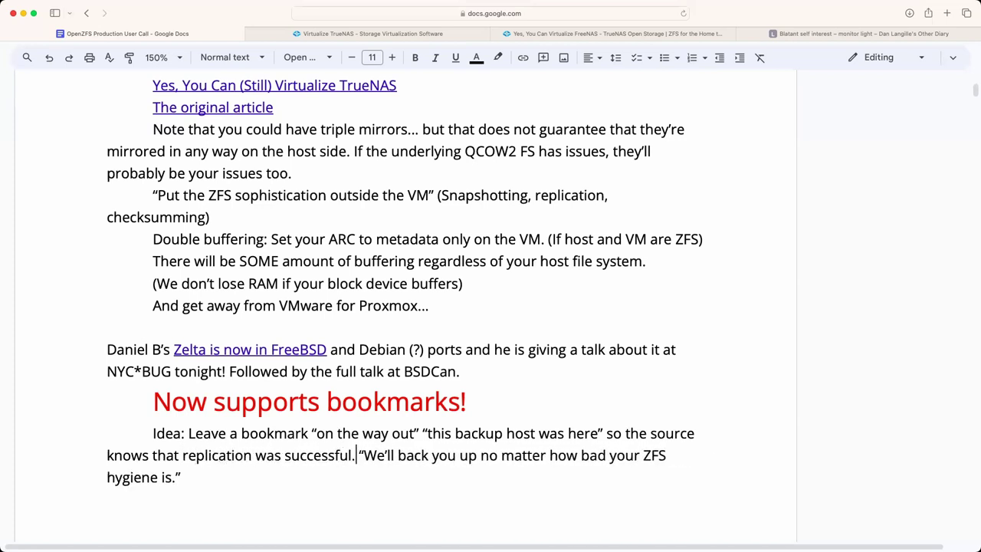
pyautogui.write(' (Bette')
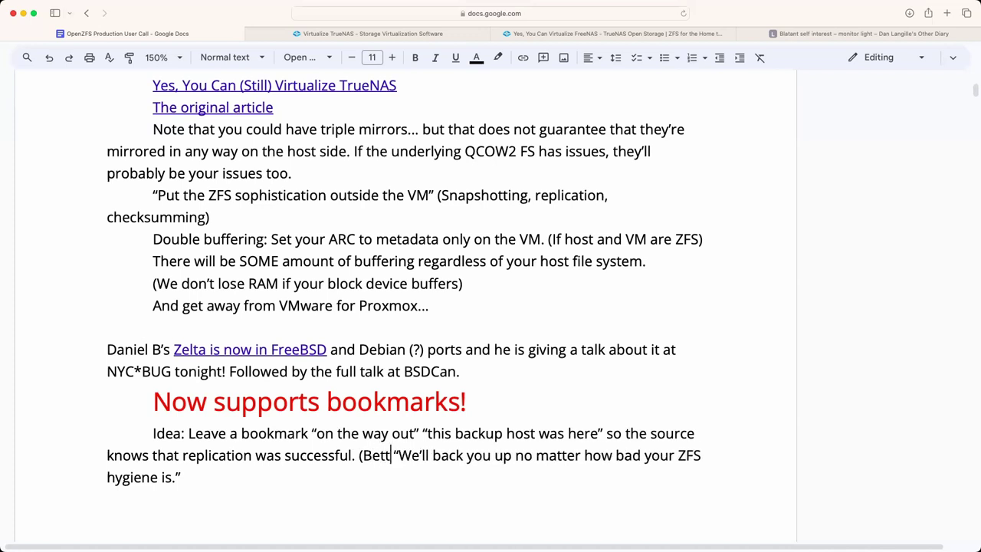
pyautogui.write('r than a breadcr')
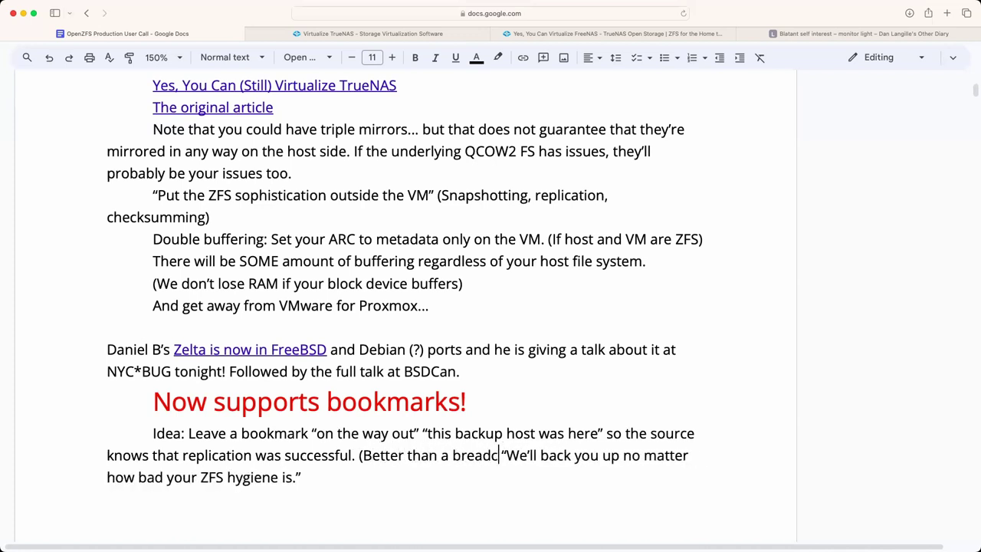
pyautogui.write('umb a')
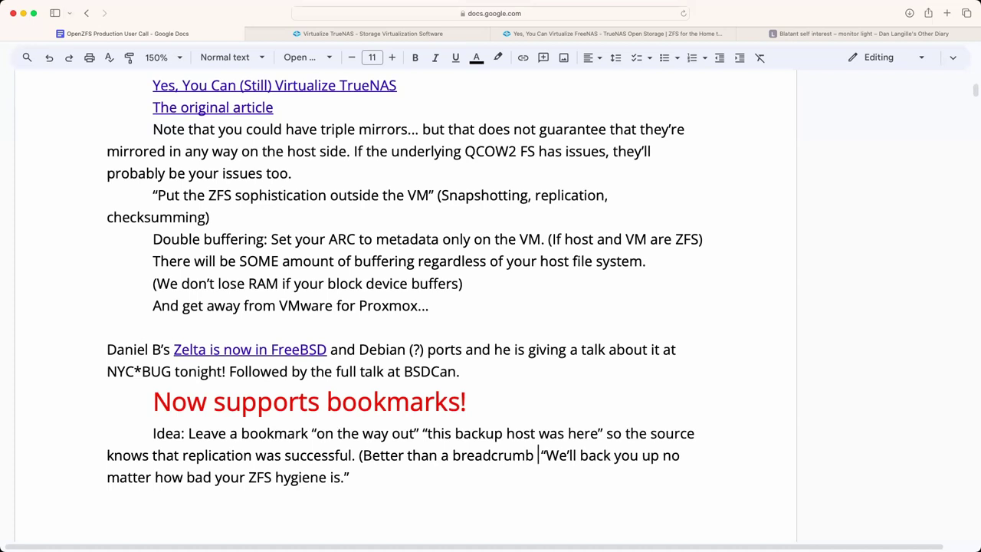
pyautogui.write('t the POSIX l')
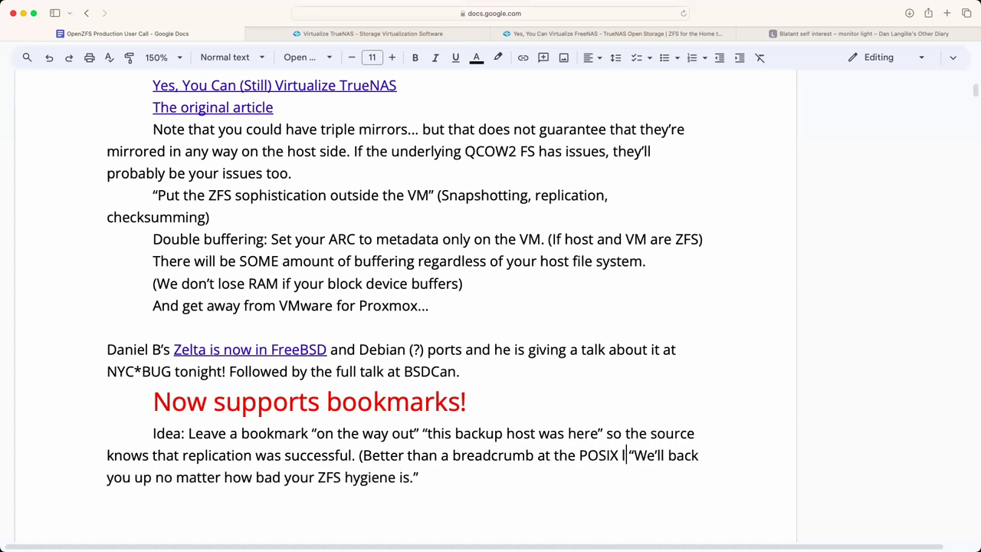
pyautogui.write('evel)')
pyautogui.press('BackSpace')
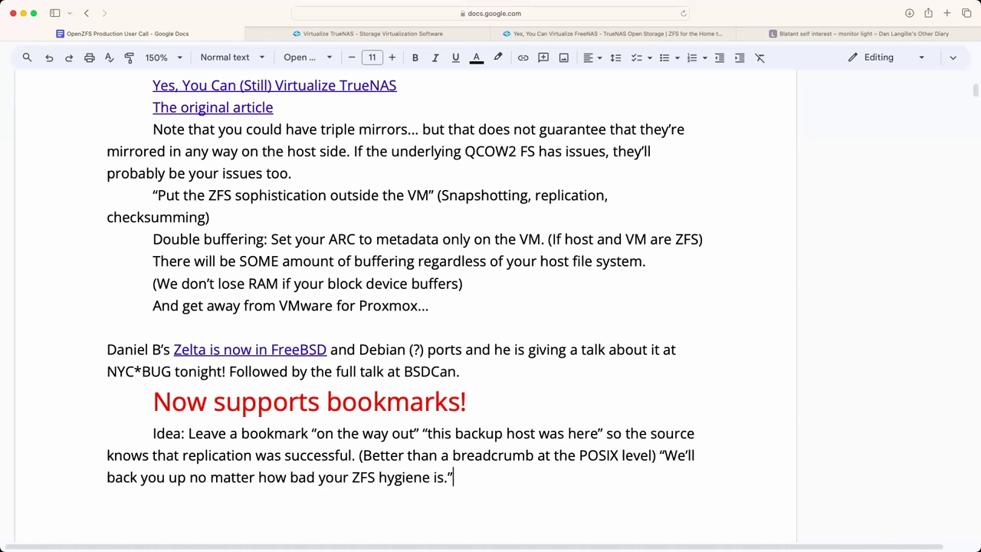
# Step: Copy the URL of the 'Zelta is now in FreeBSD' link from its link chip
pyautogui.rightClick(238, 401)
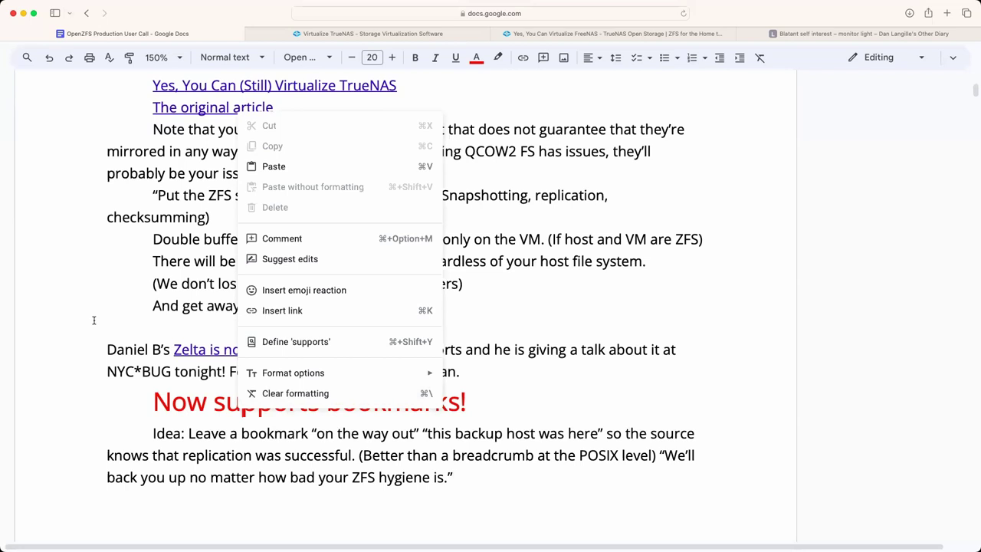
pyautogui.click(68, 306)
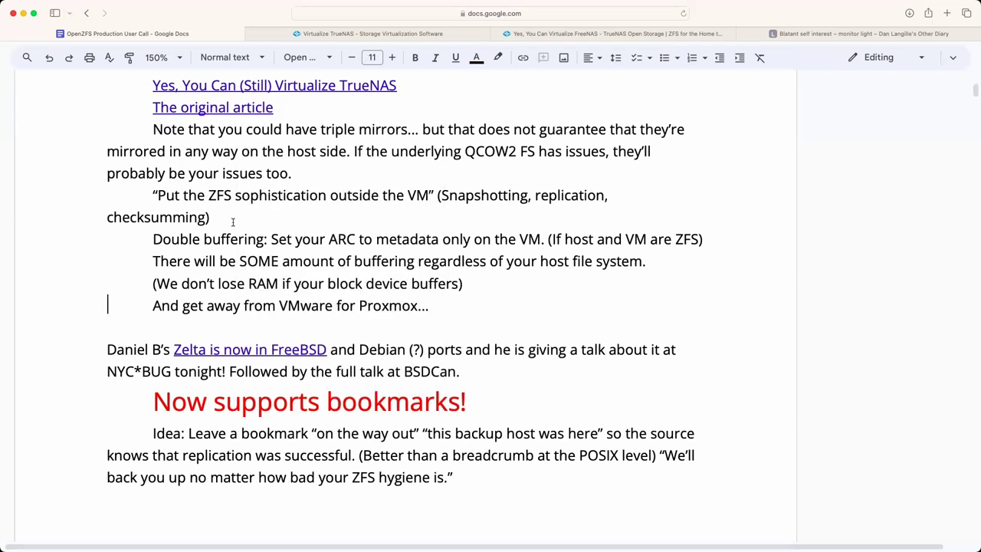
pyautogui.rightClick(231, 349)
pyautogui.click(127, 347)
pyautogui.click(202, 350)
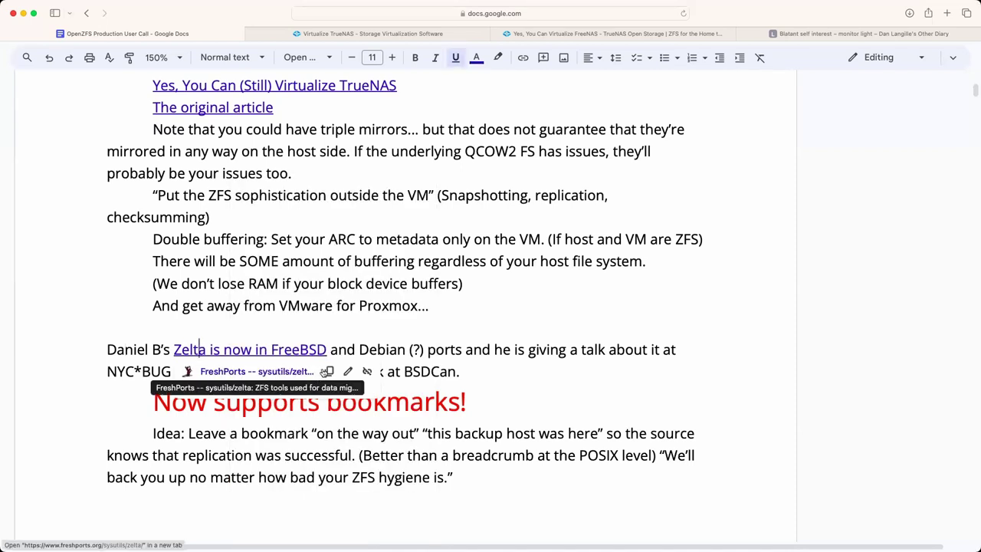
pyautogui.click(328, 371)
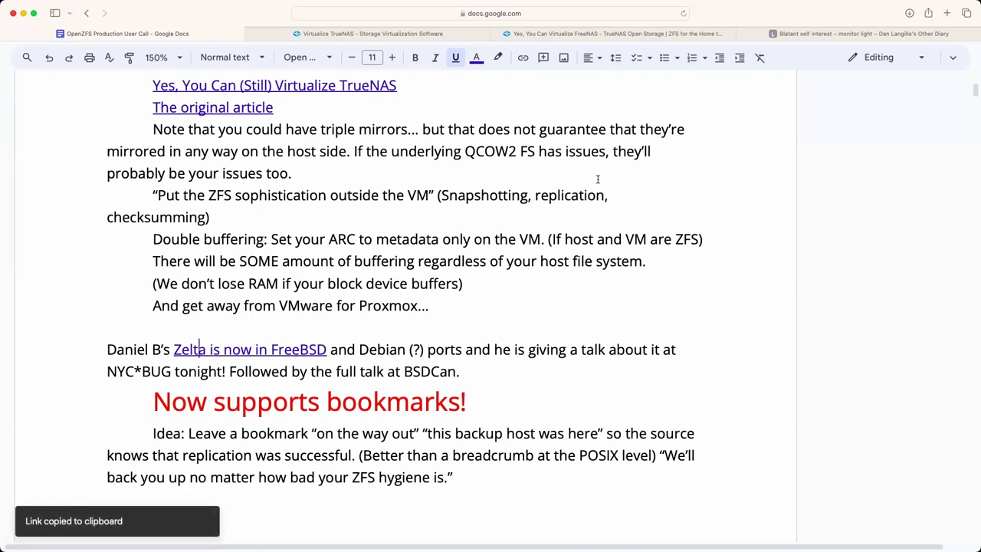
pyautogui.click(524, 475)
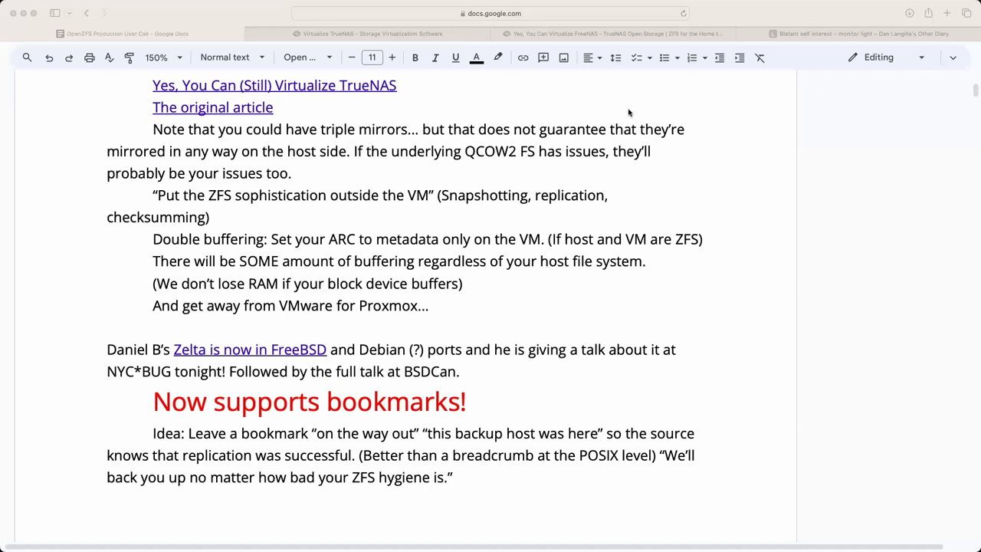
# Step: Delete 'and Debian (?)' from the Zelta sentence, then return to the end of the hygiene quote
pyautogui.click(367, 357)
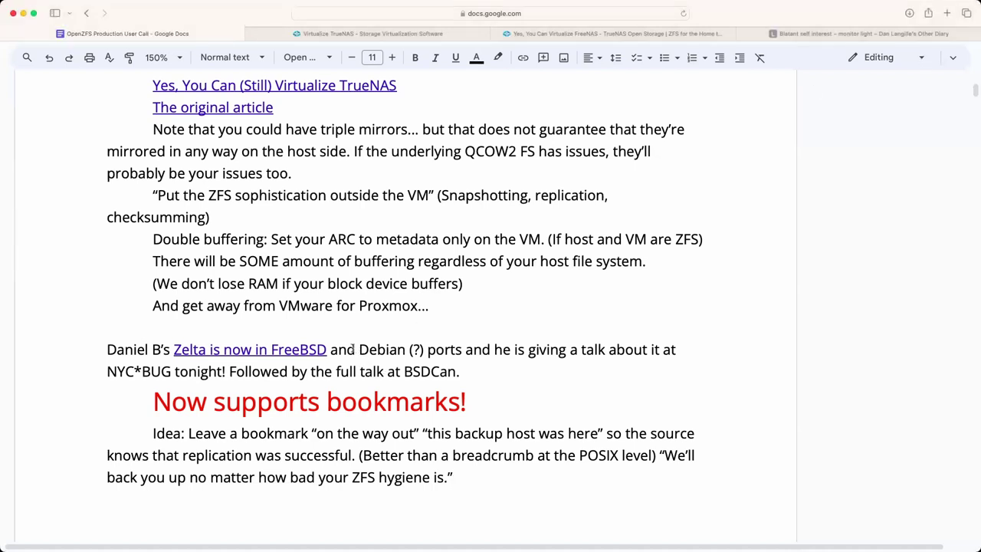
pyautogui.moveTo(331, 349); pyautogui.dragTo(426, 351)
pyautogui.press('BackSpace')
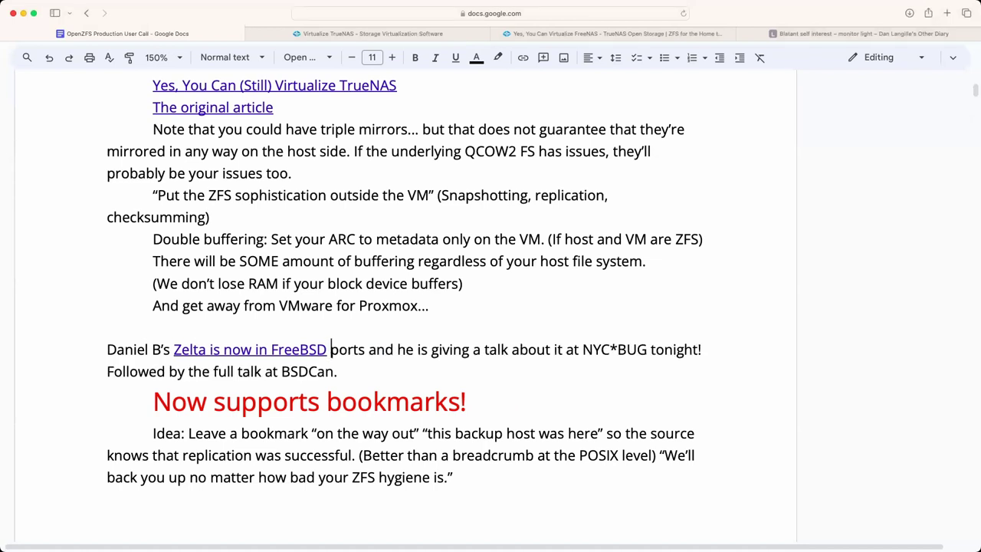
pyautogui.press('Down')
pyautogui.press('Down')
pyautogui.press('Down')
pyautogui.press('Down')
pyautogui.press('Down')
pyautogui.press('Down')
pyautogui.scroll(-2, 405, 281)
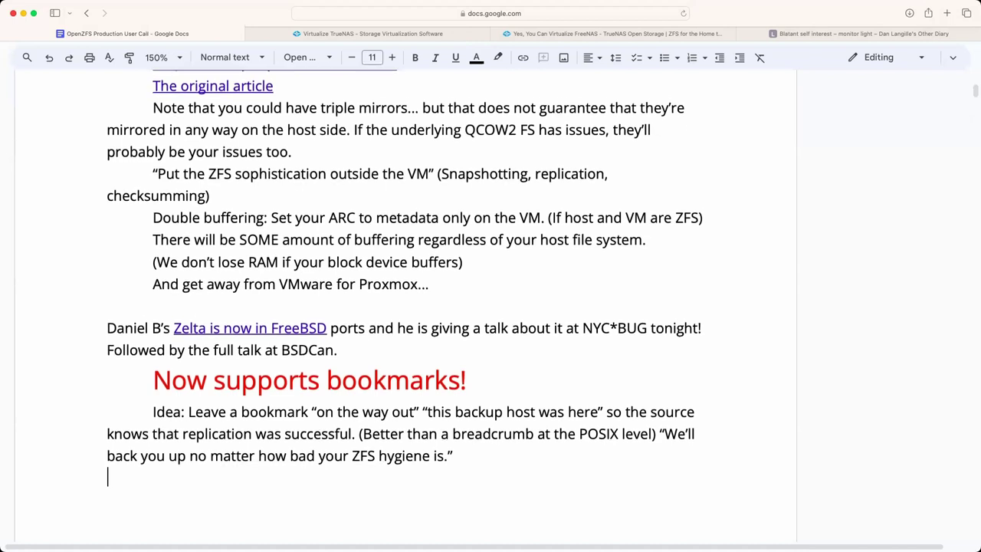
pyautogui.scroll(-2, 405, 281)
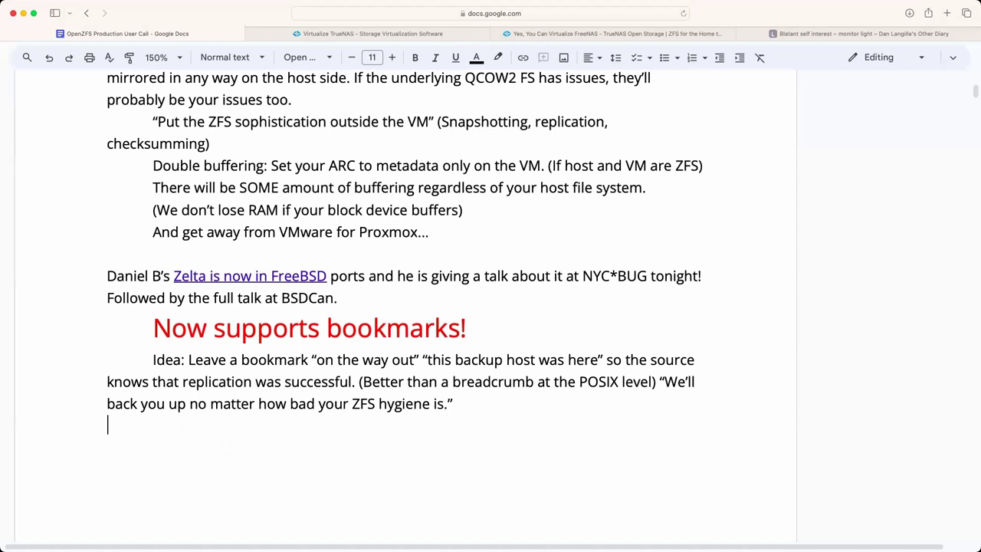
pyautogui.click(454, 403)
# Step: Type 'Rotate is next: Rename a target replica if the target has changed', citing VM boots or source rollbacks
pyautogui.write('Rote')
pyautogui.write('ate')
pyautogui.press('BackSpace')
pyautogui.press('BackSpace')
pyautogui.press('BackSpace')
pyautogui.press('BackSpace')
pyautogui.write('ate:')
pyautogui.press('BackSpace')
pyautogui.press('BackSpace')
pyautogui.write('is next: ')
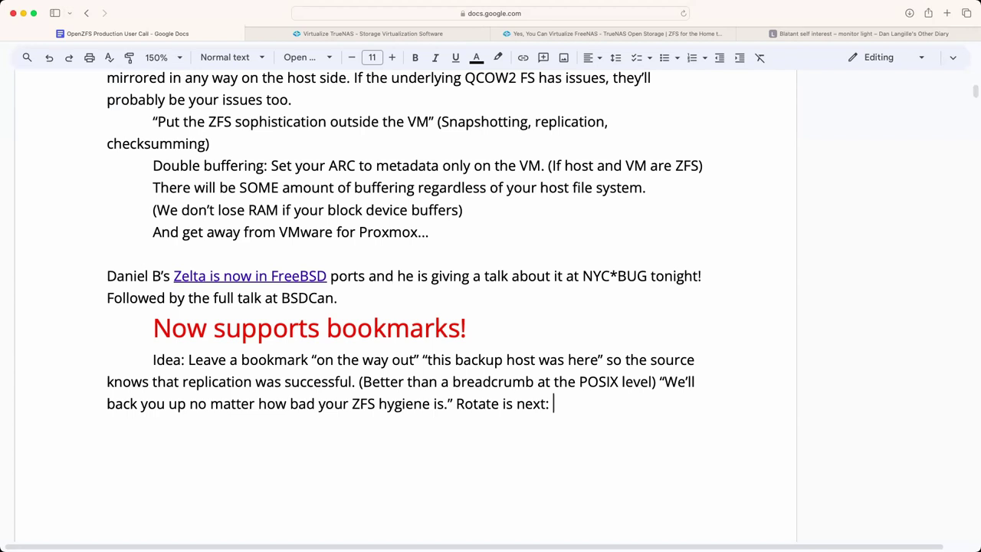
pyautogui.write('Rename a target replica')
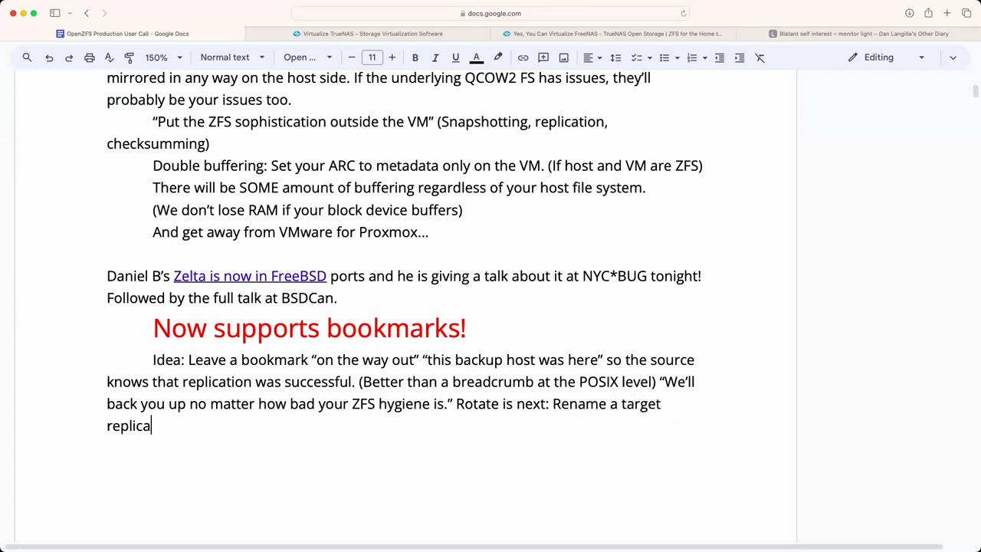
pyautogui.press('BackSpace')
pyautogui.write('a and')
pyautogui.press('BackSpace')
pyautogui.press('BackSpace')
pyautogui.press('BackSpace')
pyautogui.write('if the target has')
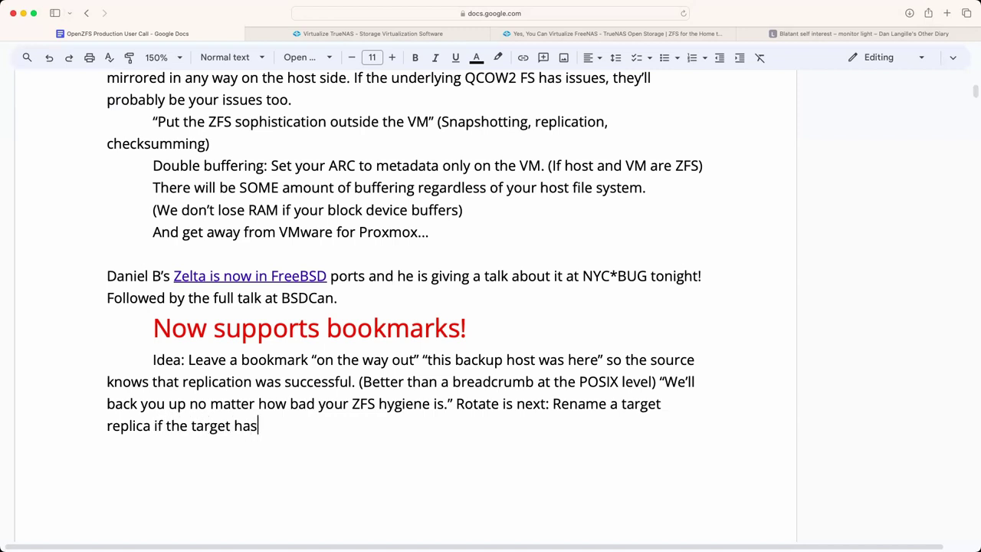
pyautogui.write(' changed... boot a VM ')
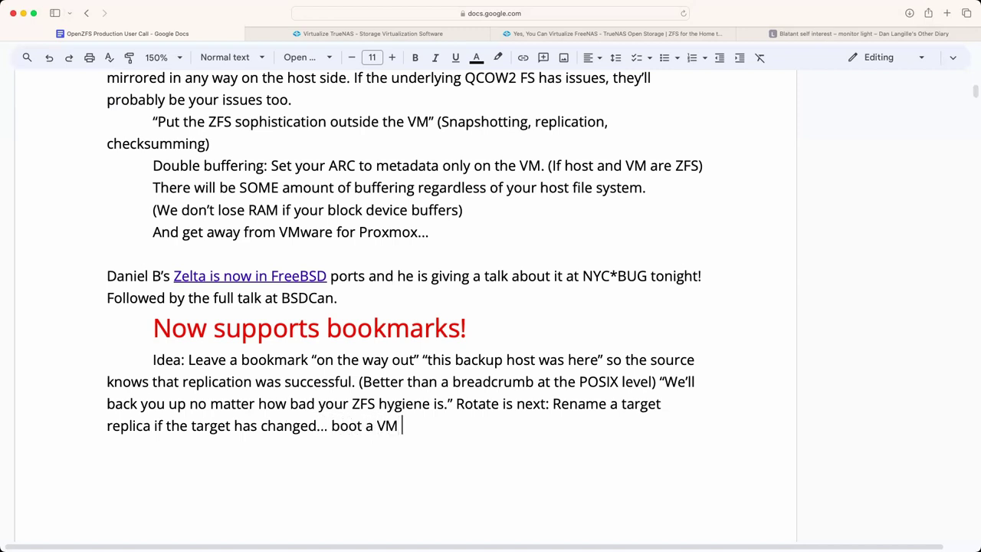
pyautogui.write('on both ')
pyautogui.write('size')
pyautogui.write('d')
pyautogui.press('BackSpace')
pyautogui.press('BackSpace')
pyautogui.press('BackSpace')
pyautogui.write('des, or you do a ')
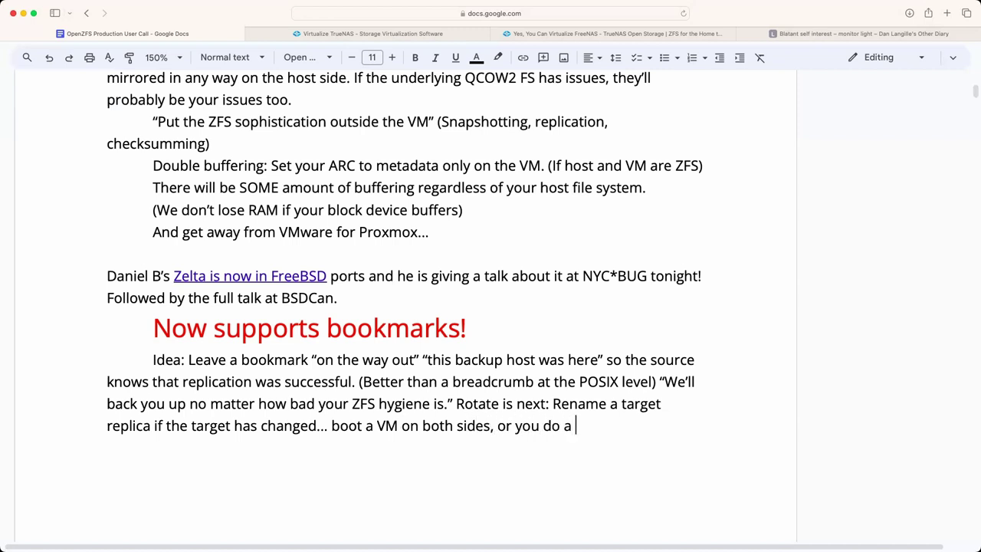
pyautogui.write('rollback on the sourc')
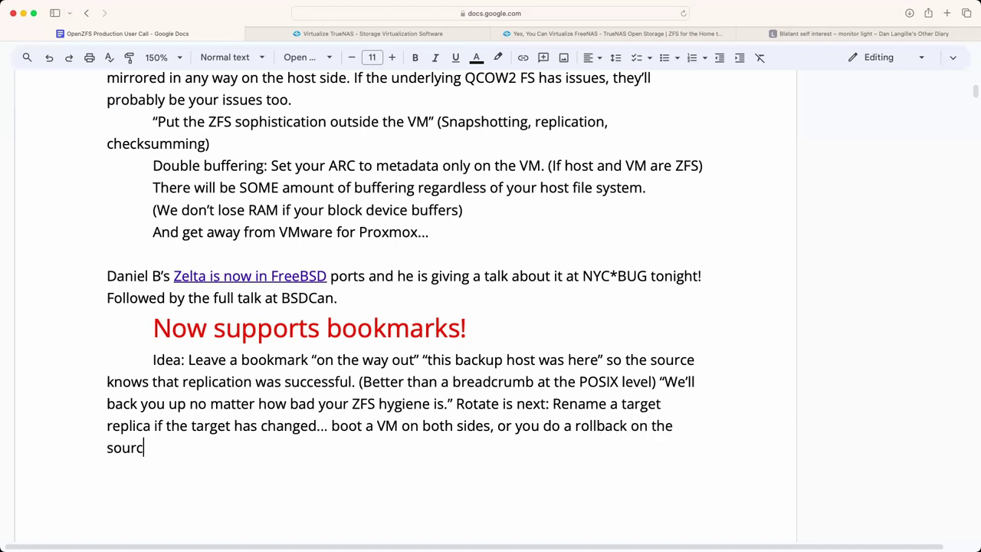
pyautogui.write('e. rotate = rename th')
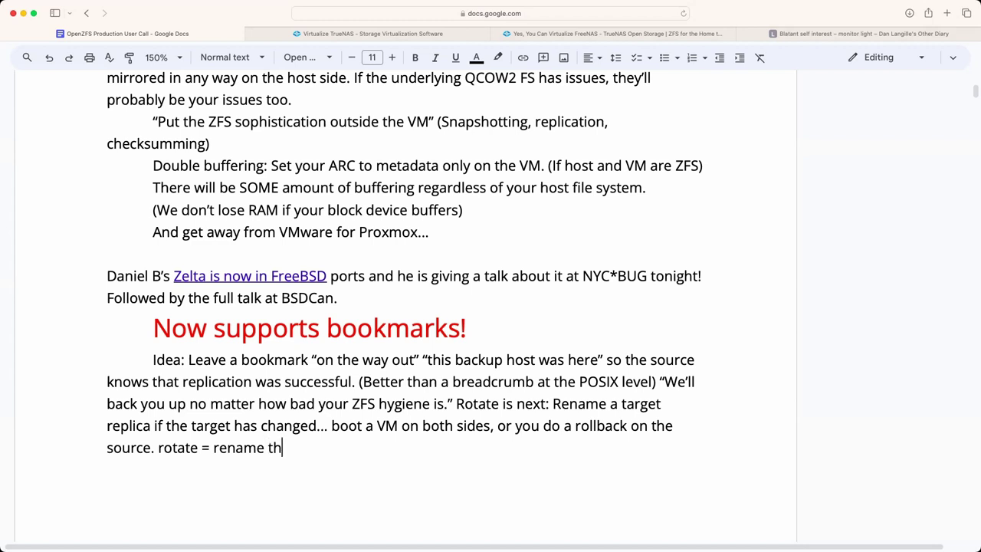
# Step: Add '"Rotate = rename the target... use the last common snapshot.'
pyautogui.write('e target')
pyautogui.write('... use')
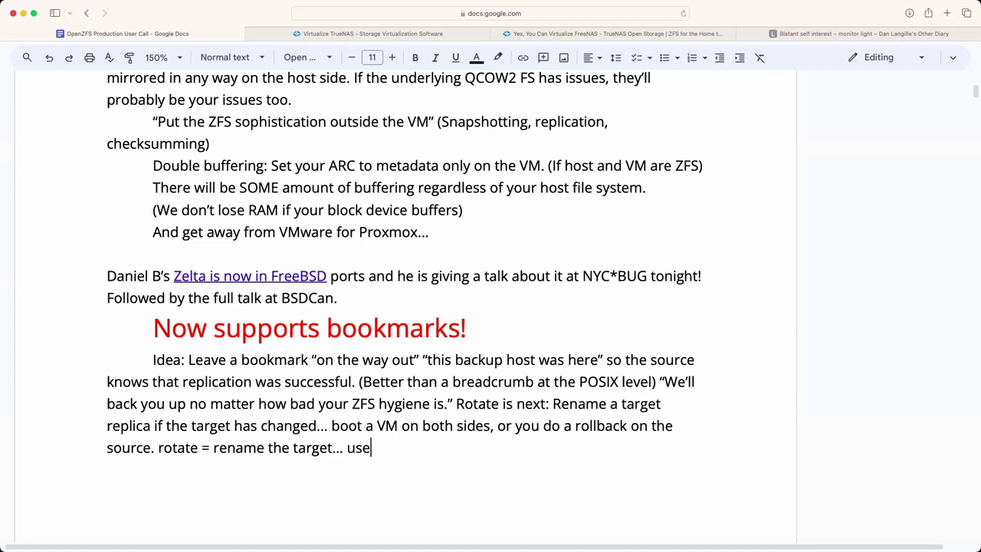
pyautogui.write(' the last common snap')
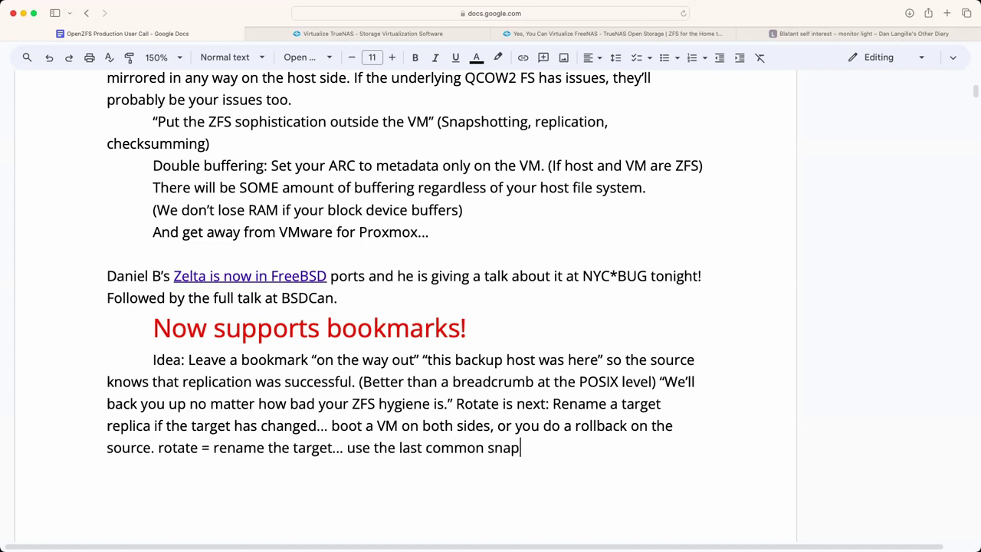
pyautogui.write('shot.')
# Step: Add the aside '(Note that you can't treat a clone like a snapshot... VERY FINICKY)'
pyautogui.write('C')
pyautogui.press('BackSpace')
pyautogui.write('(Note that you ca')
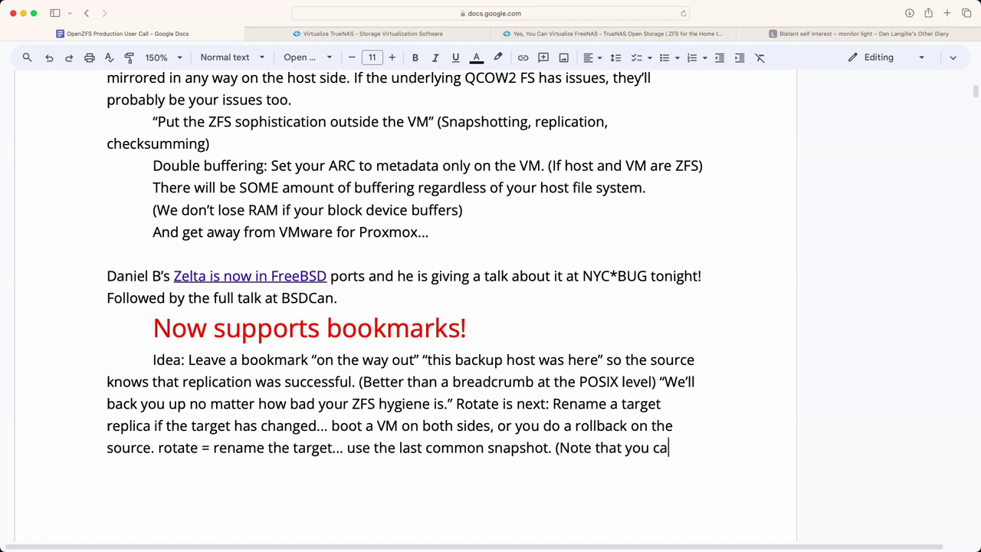
pyautogui.write("n't treate a")
pyautogui.press('BackSpace')
pyautogui.press('BackSpace')
pyautogui.press('BackSpace')
pyautogui.press('BackSpace')
pyautogui.press('BackSpace')
pyautogui.press('BackSpace')
pyautogui.write('at a cl')
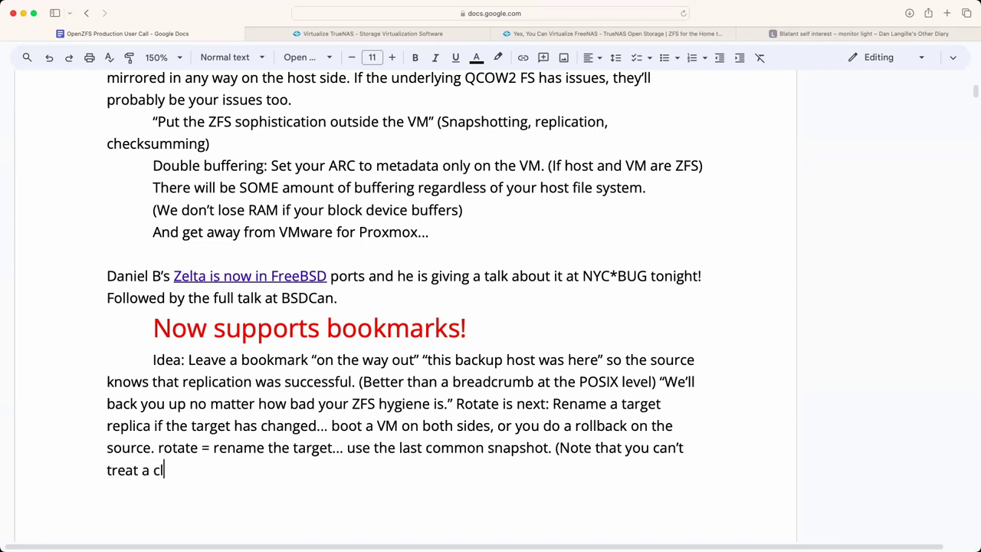
pyautogui.write('one like a snapshot')
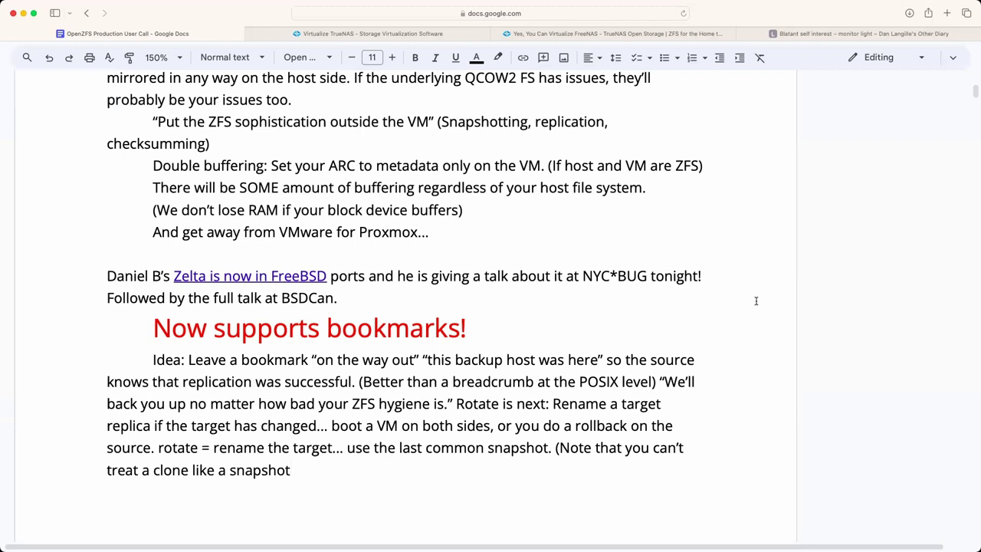
pyautogui.write('...')
pyautogui.write('VERY FINICKY)')
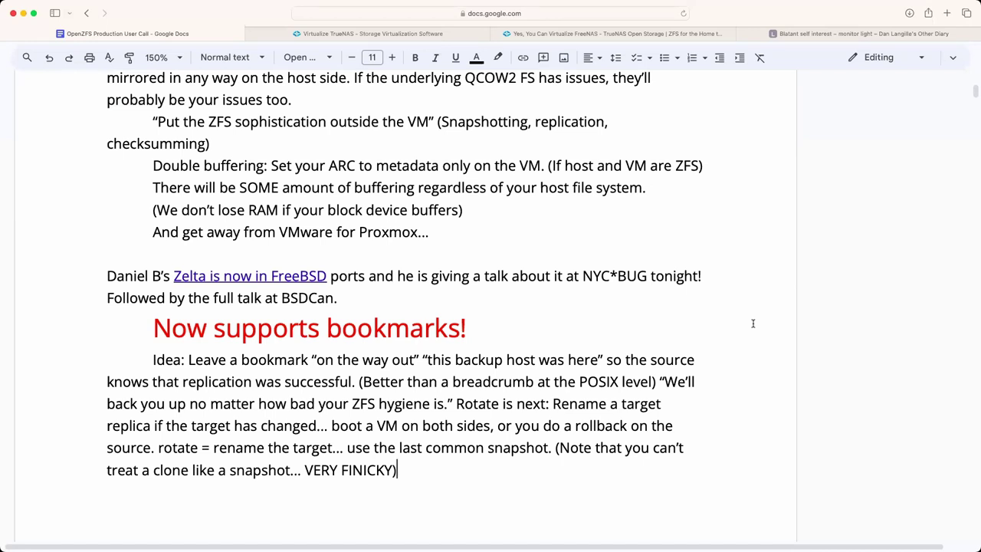
# Step: Insert a red 'WHICH WILL BE RECORDED.' before 'Followed', then start a new line below the paragraph
pyautogui.hscroll(1, 628, 307)
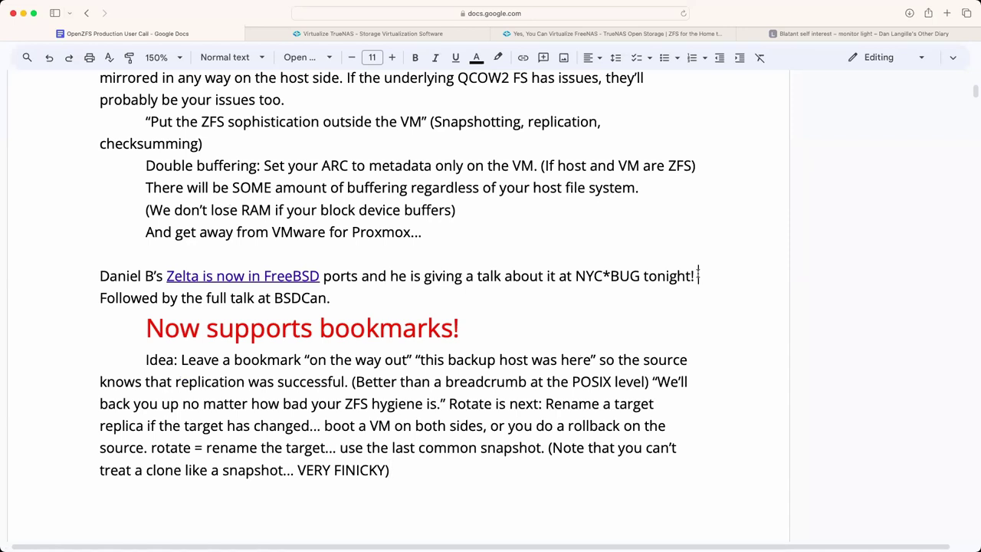
pyautogui.click(698, 274)
pyautogui.write('WHICH WILL BE REC')
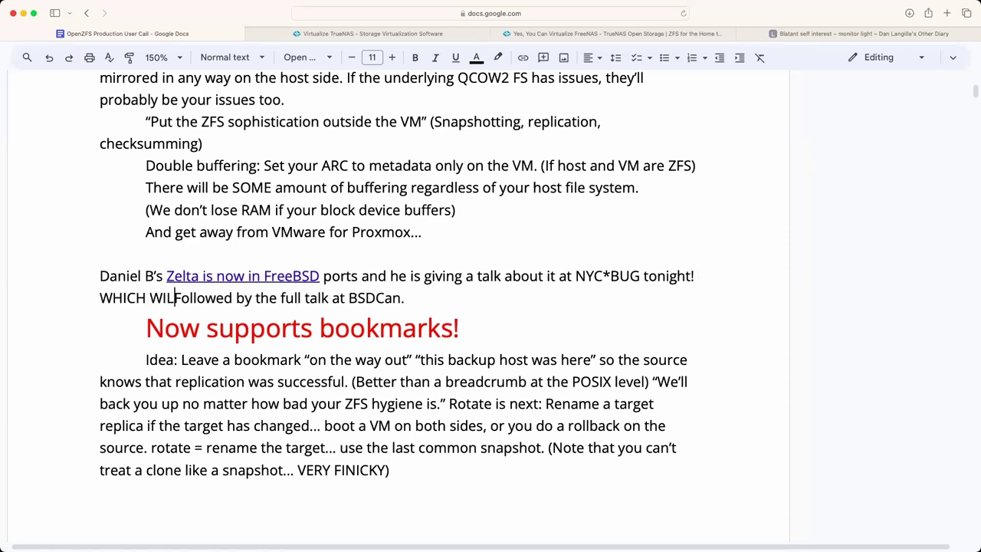
pyautogui.write('ORDED.')
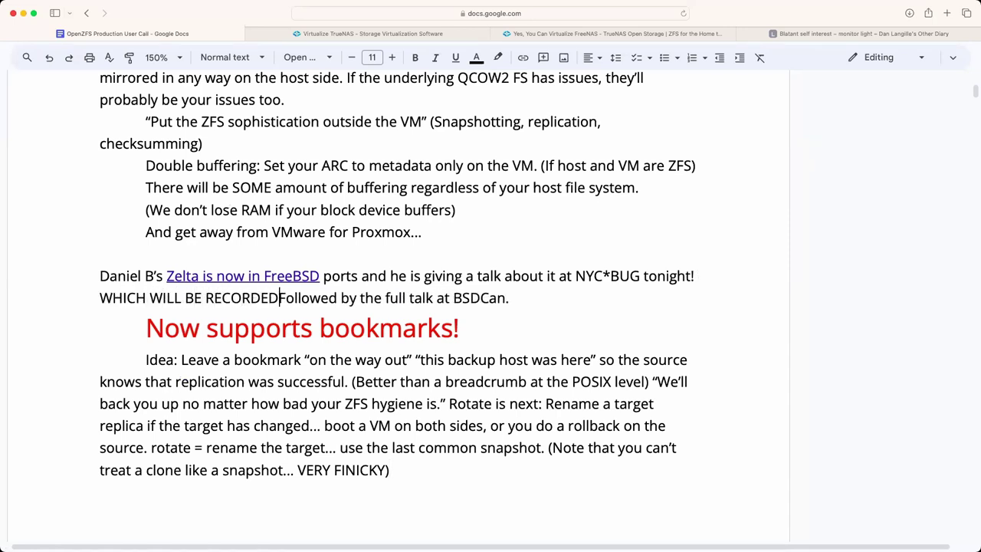
pyautogui.press('Left')
pyautogui.press('Left')
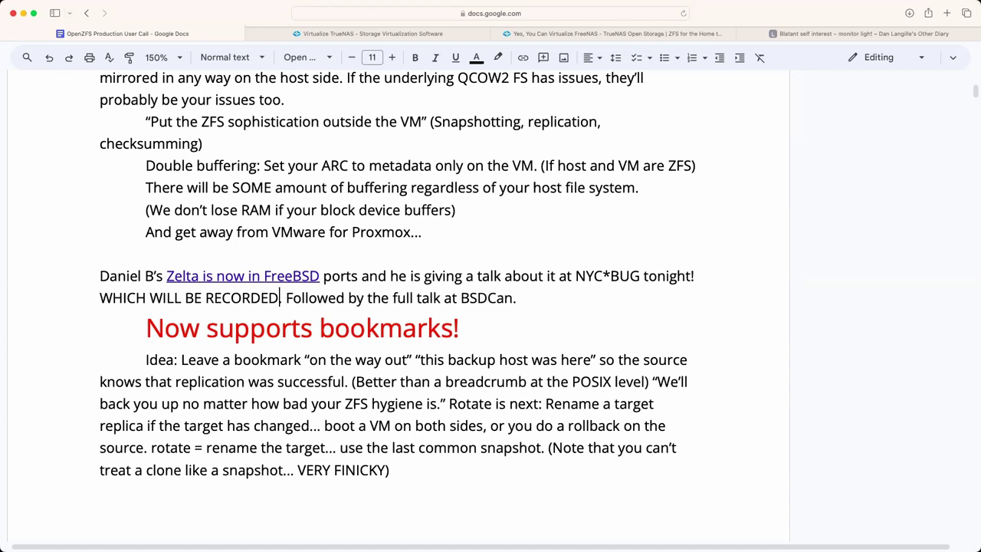
pyautogui.press('shift+super+Left')
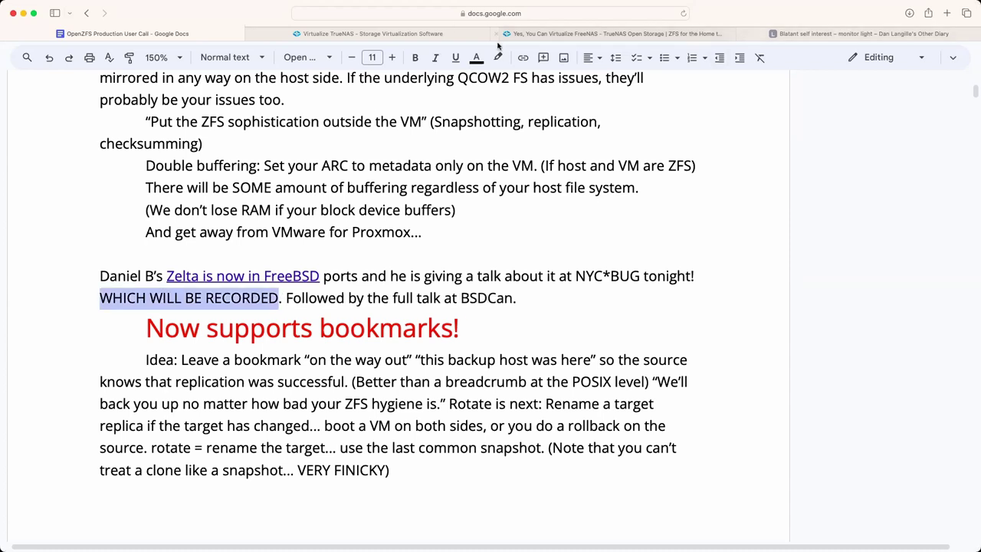
pyautogui.click(476, 57)
pyautogui.click(495, 96)
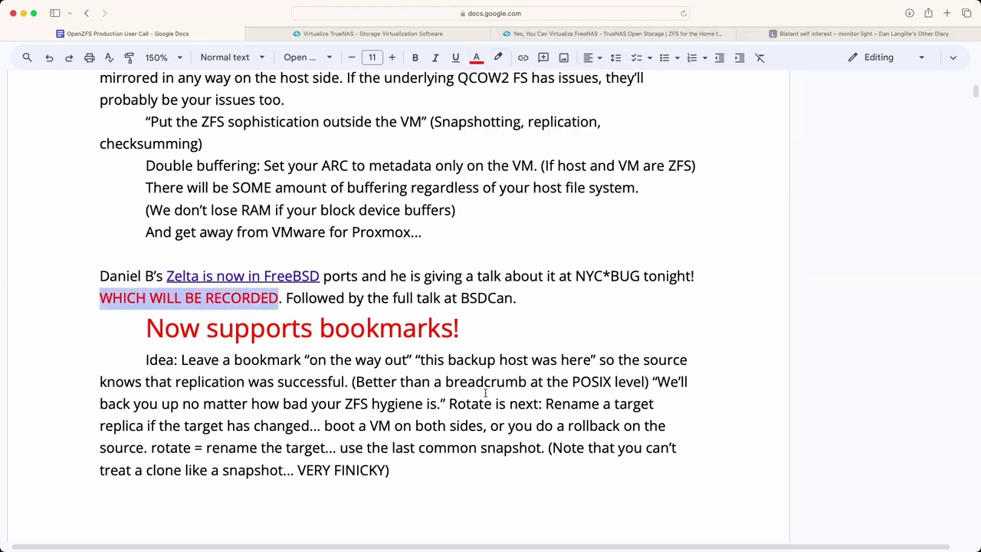
pyautogui.click(469, 474)
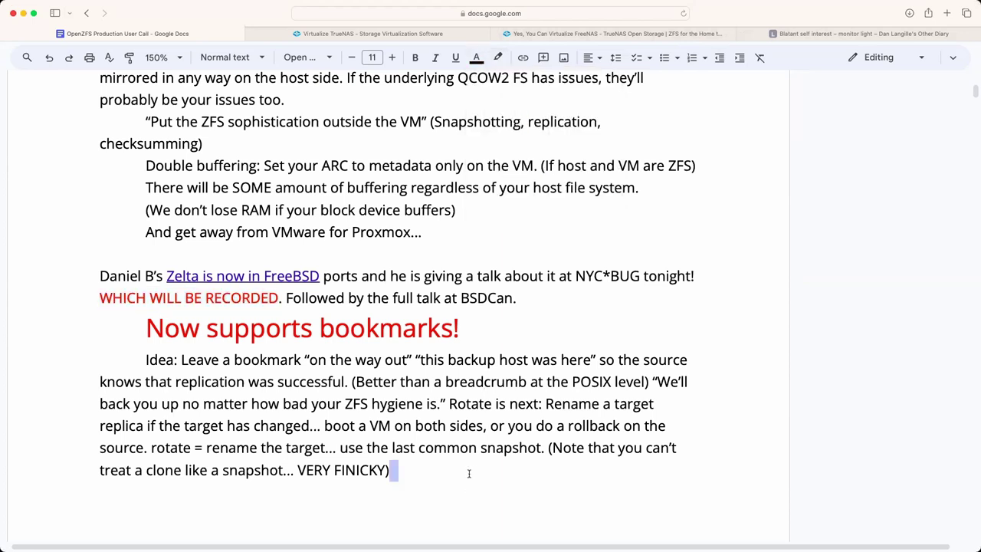
pyautogui.press('Return')
# Step: Extend the VERY FINICKY note with 'clones do not support -l need -o ...'
pyautogui.click(387, 473)
pyautogui.write('c')
pyautogui.press('BackSpace')
pyautogui.press('BackSpace')
pyautogui.write('clones do not ')
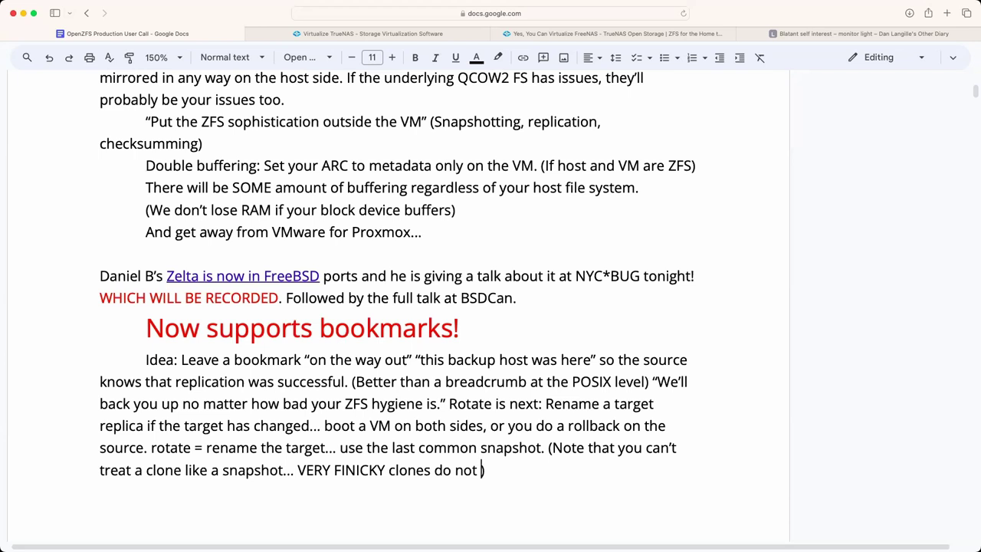
pyautogui.write('support -l')
pyautogui.write('need -o ')
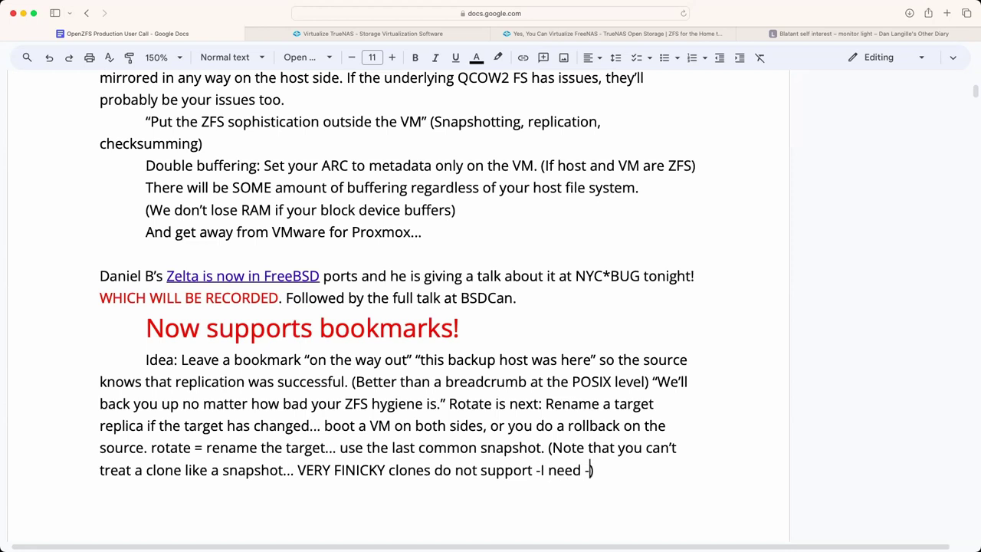
pyautogui.write('...')
# Step: Remove the blank lines above Adjournment and place the cursor after its label
pyautogui.press('Down')
pyautogui.press('Down')
pyautogui.press('Down')
pyautogui.press('Down')
pyautogui.press('Down')
pyautogui.press('Down')
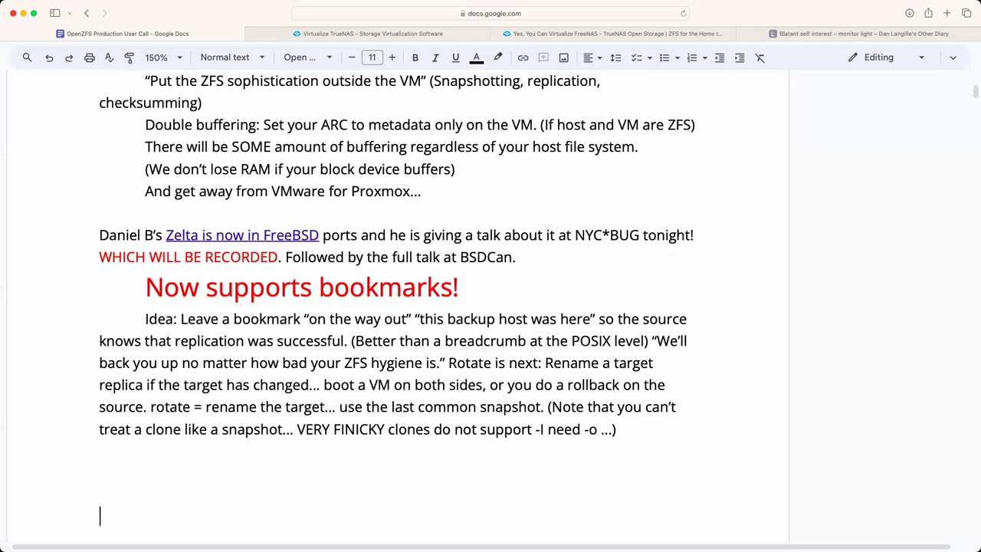
pyautogui.press('BackSpace')
pyautogui.press('BackSpace')
pyautogui.press('BackSpace')
pyautogui.press('BackSpace')
pyautogui.press('BackSpace')
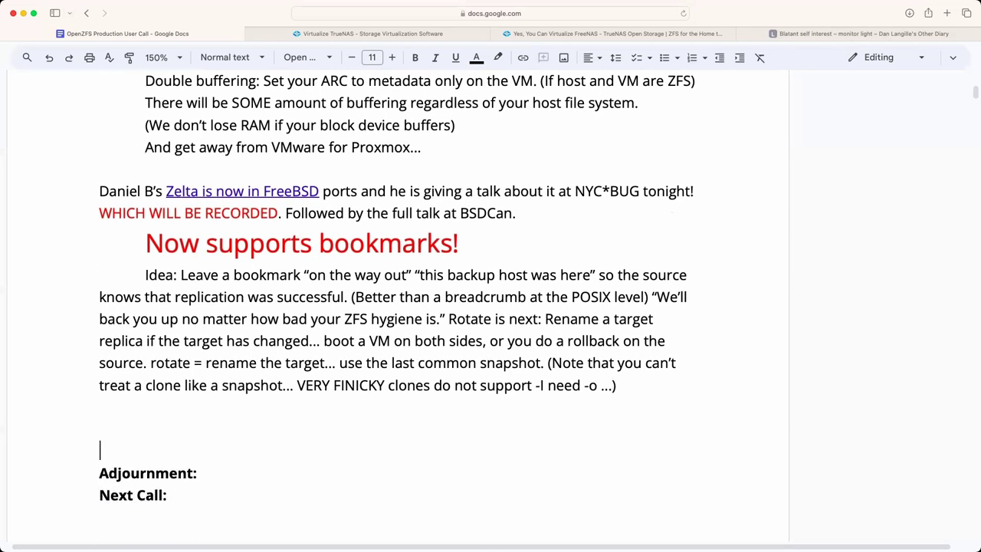
pyautogui.press('Down')
pyautogui.press('Down')
pyautogui.press('Left')
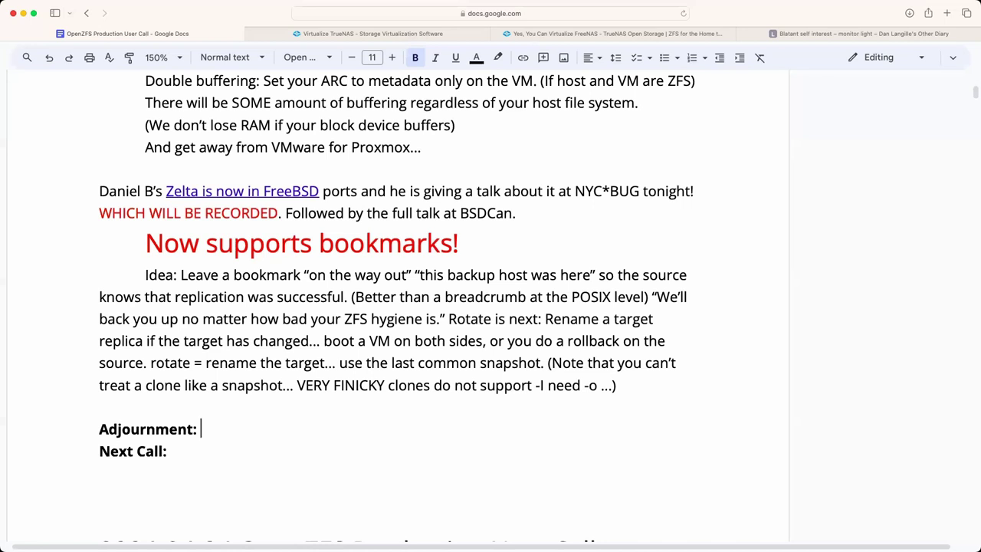
# Step: Record the adjournment time as '1:49 PM Pacific / 20:49 UTC'
pyautogui.write('1:49 PM Paci')
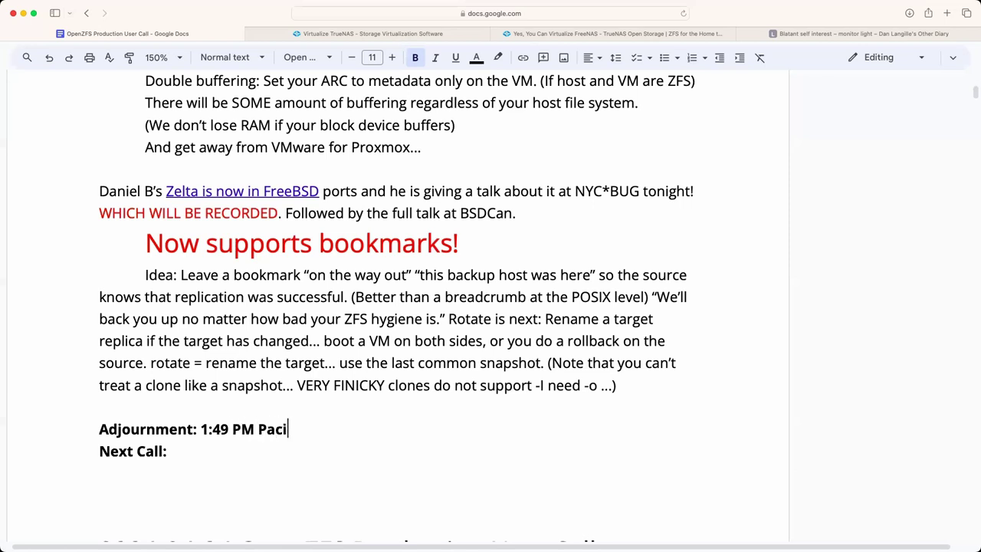
pyautogui.write('fic /')
pyautogui.press('super+Tab')
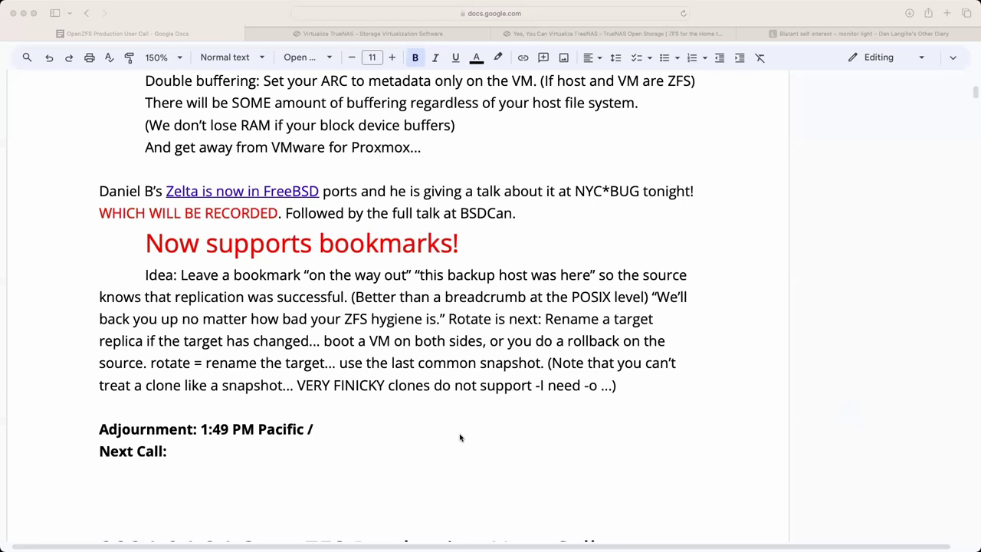
pyautogui.click(401, 424)
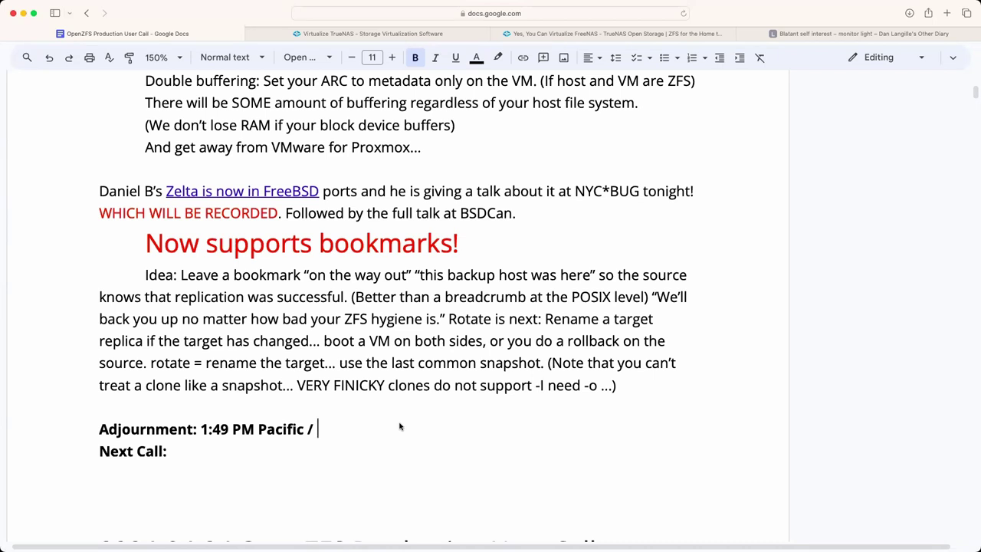
pyautogui.write('20:49 UTC')
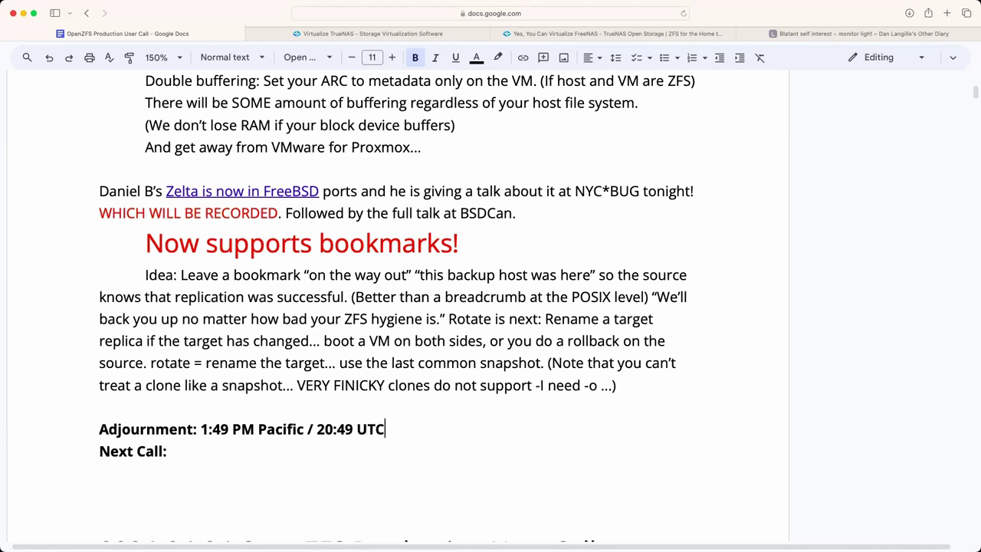
pyautogui.press('super+Tab')
pyautogui.press('super+Tab')
pyautogui.click(384, 455)
pyautogui.scroll(1, 384, 457)
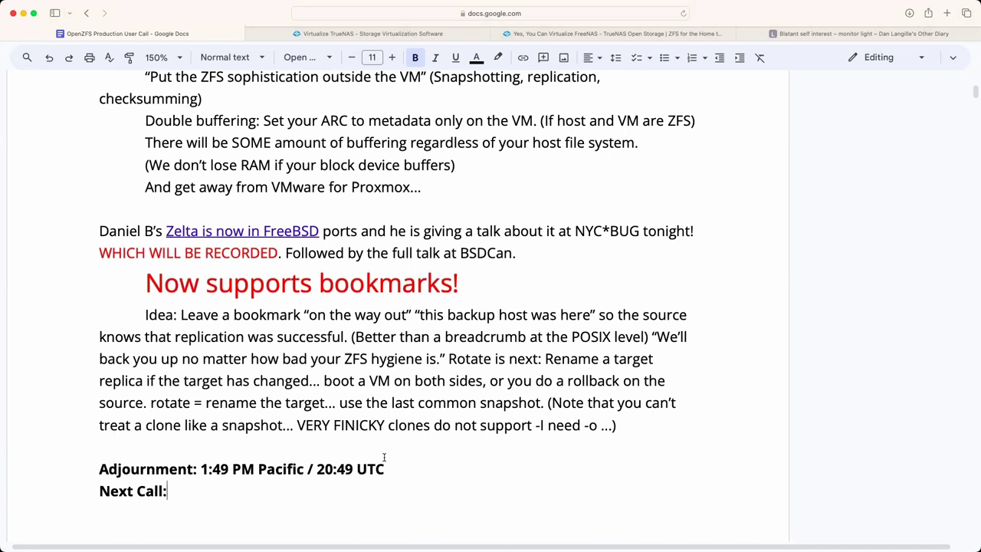
pyautogui.scroll(1, 384, 457)
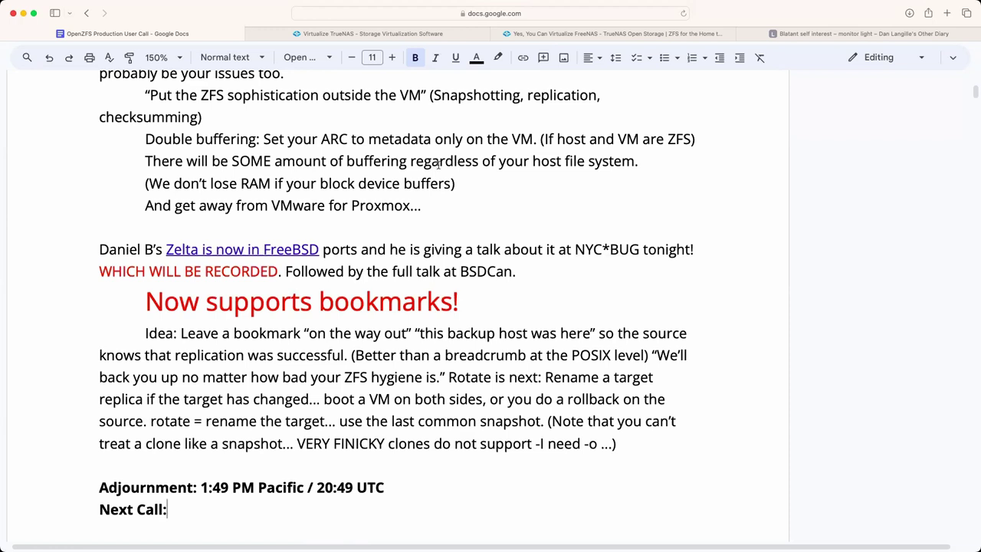
pyautogui.click(385, 487)
pyautogui.scroll(1, 396, 260)
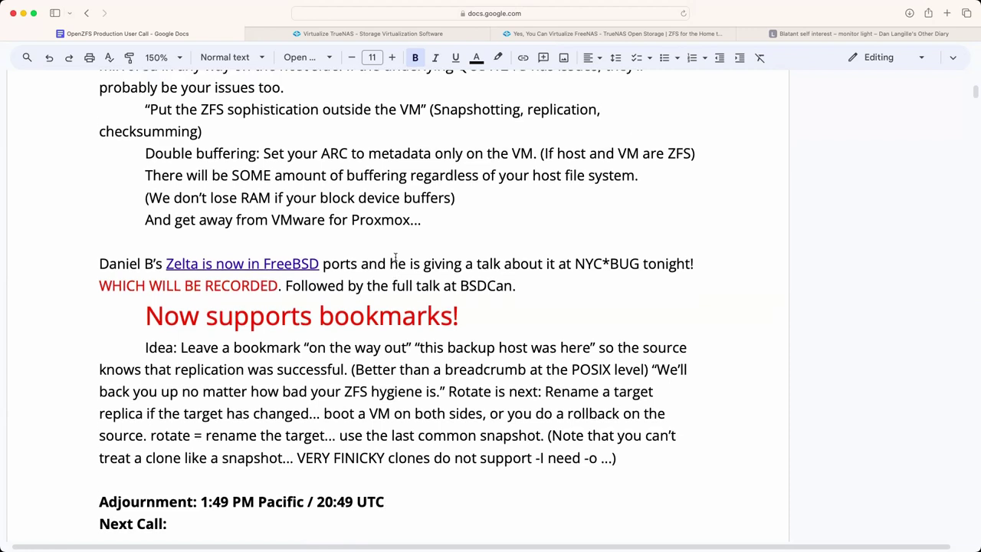